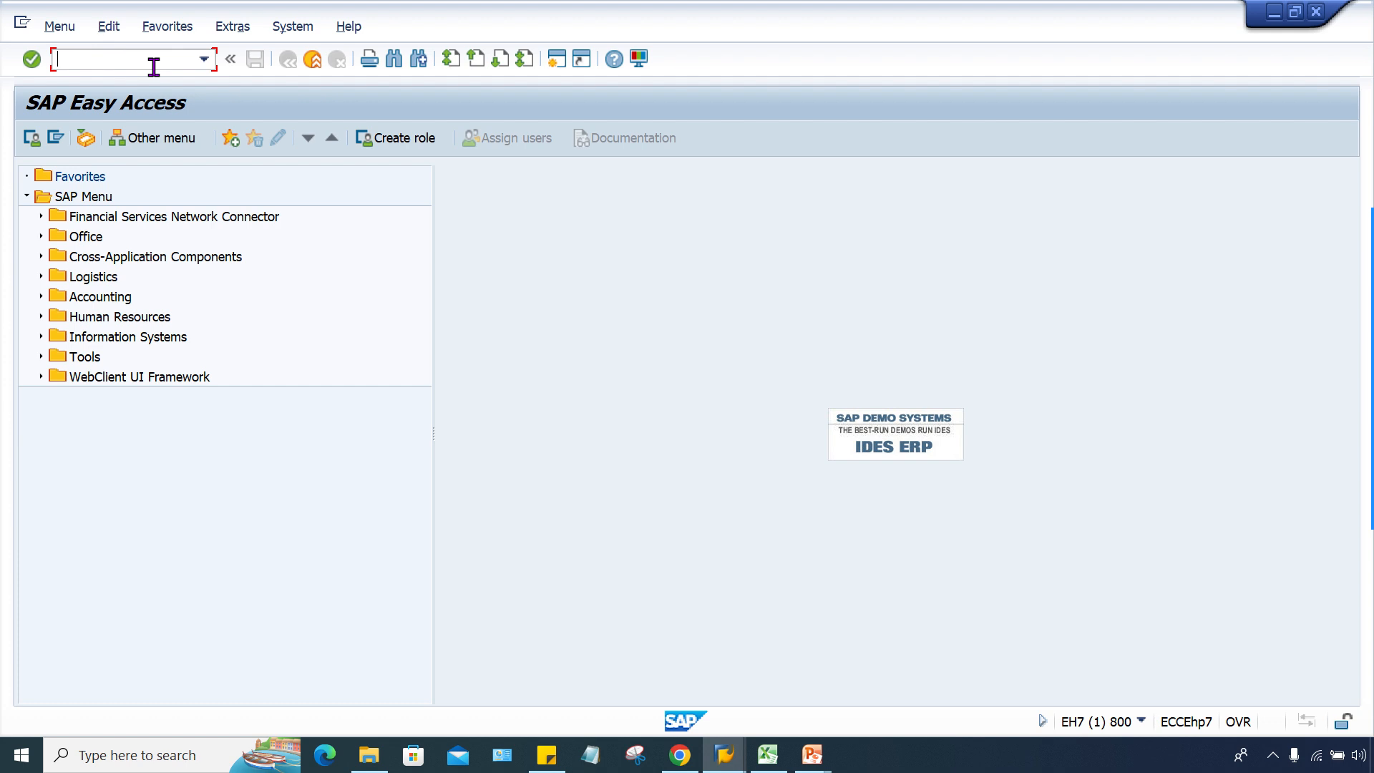
# Run transaction OBY6, locate company code TM70 and open its global data details
pyautogui.write('oby6')
pyautogui.press('Return')
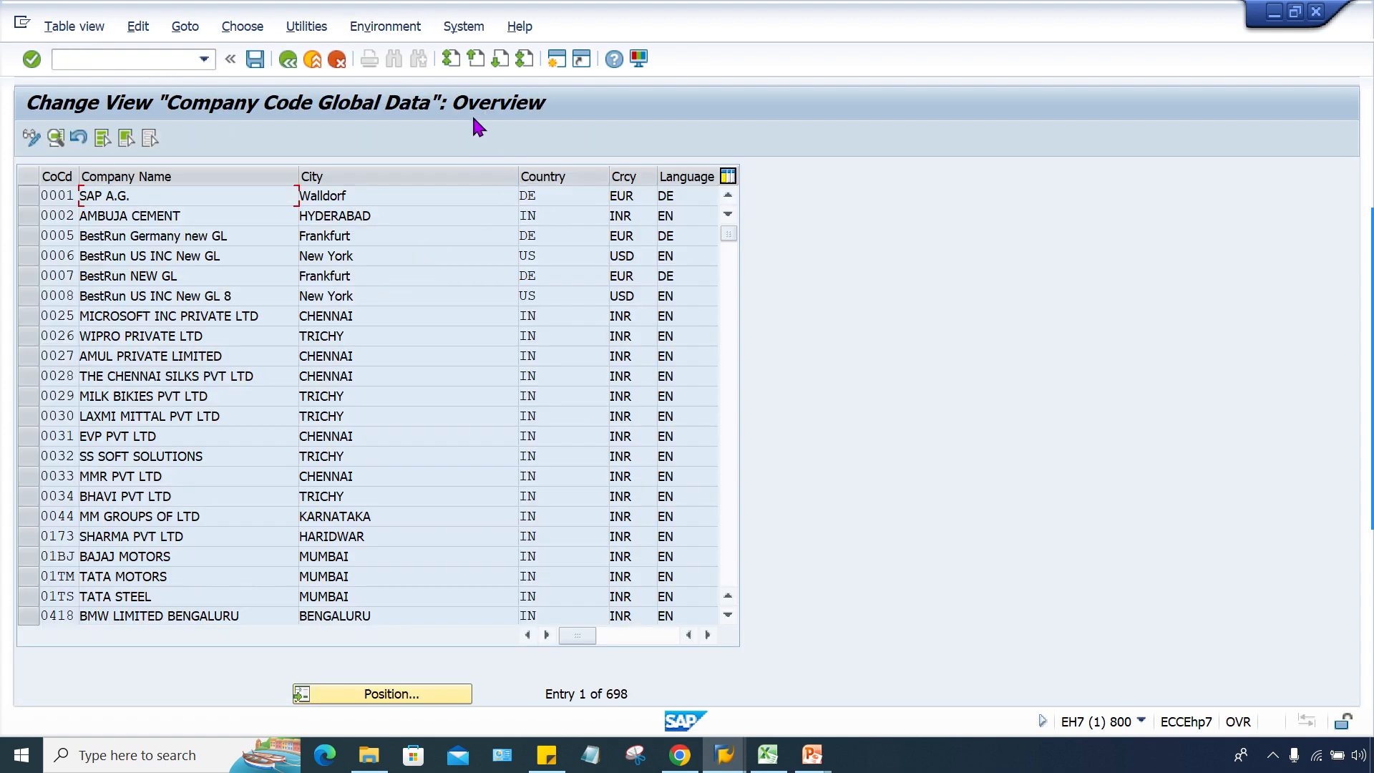
pyautogui.click(408, 693)
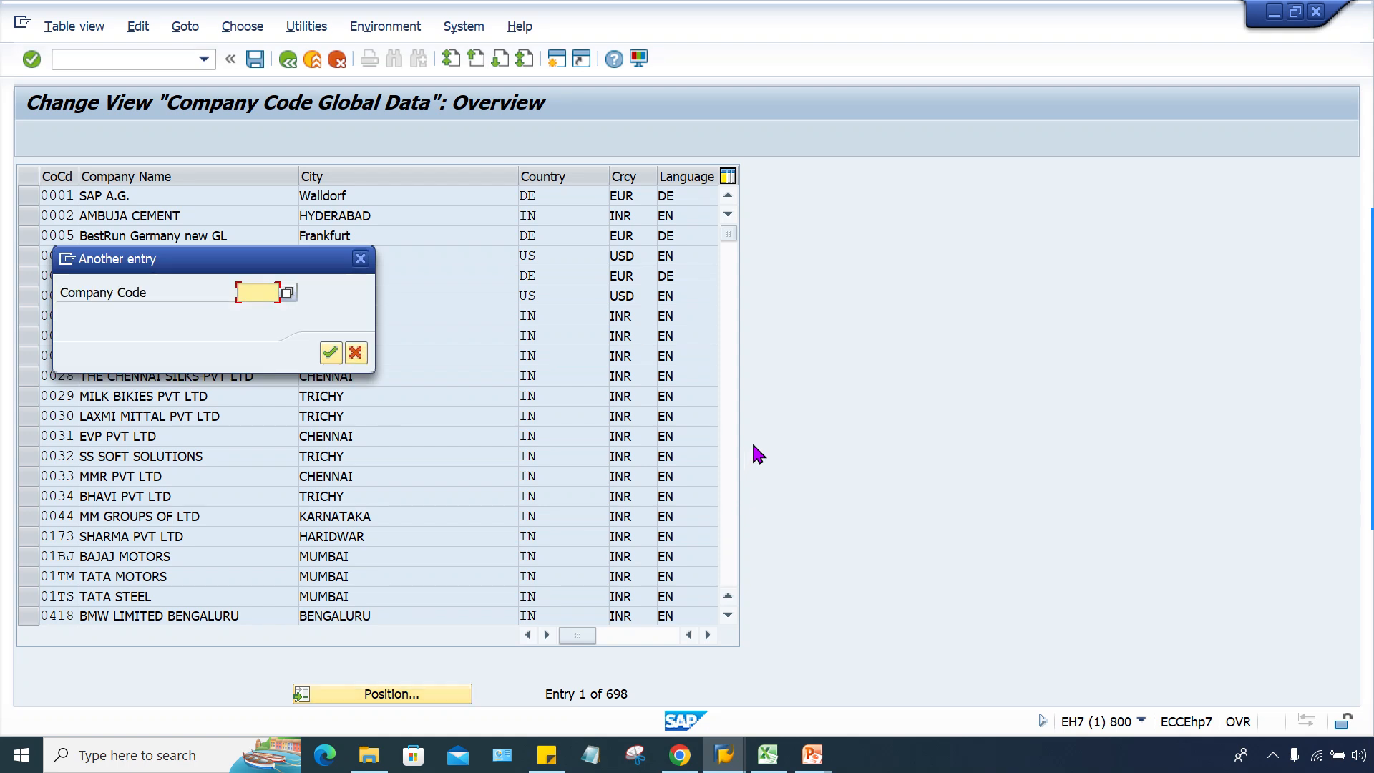
pyautogui.press('capslock')
pyautogui.write('TM70')
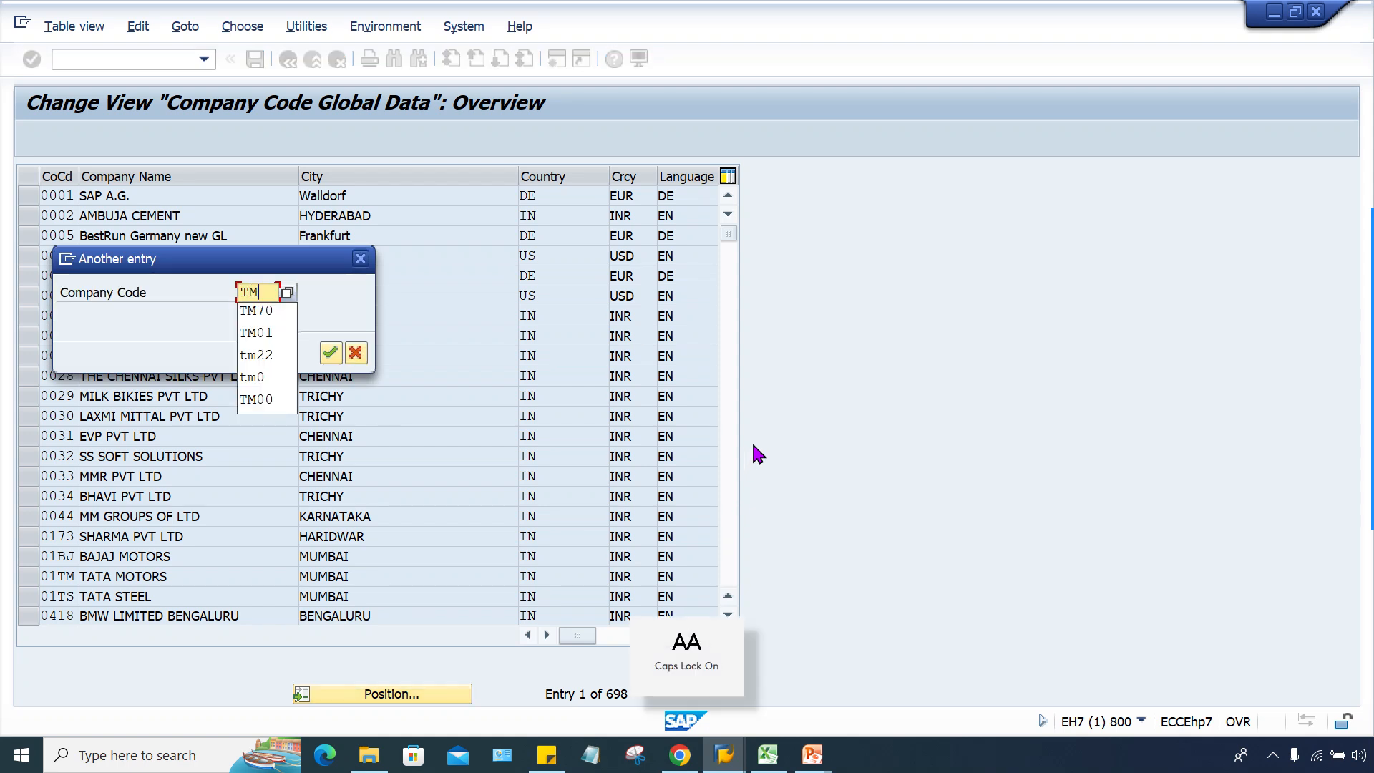
pyautogui.press('Return')
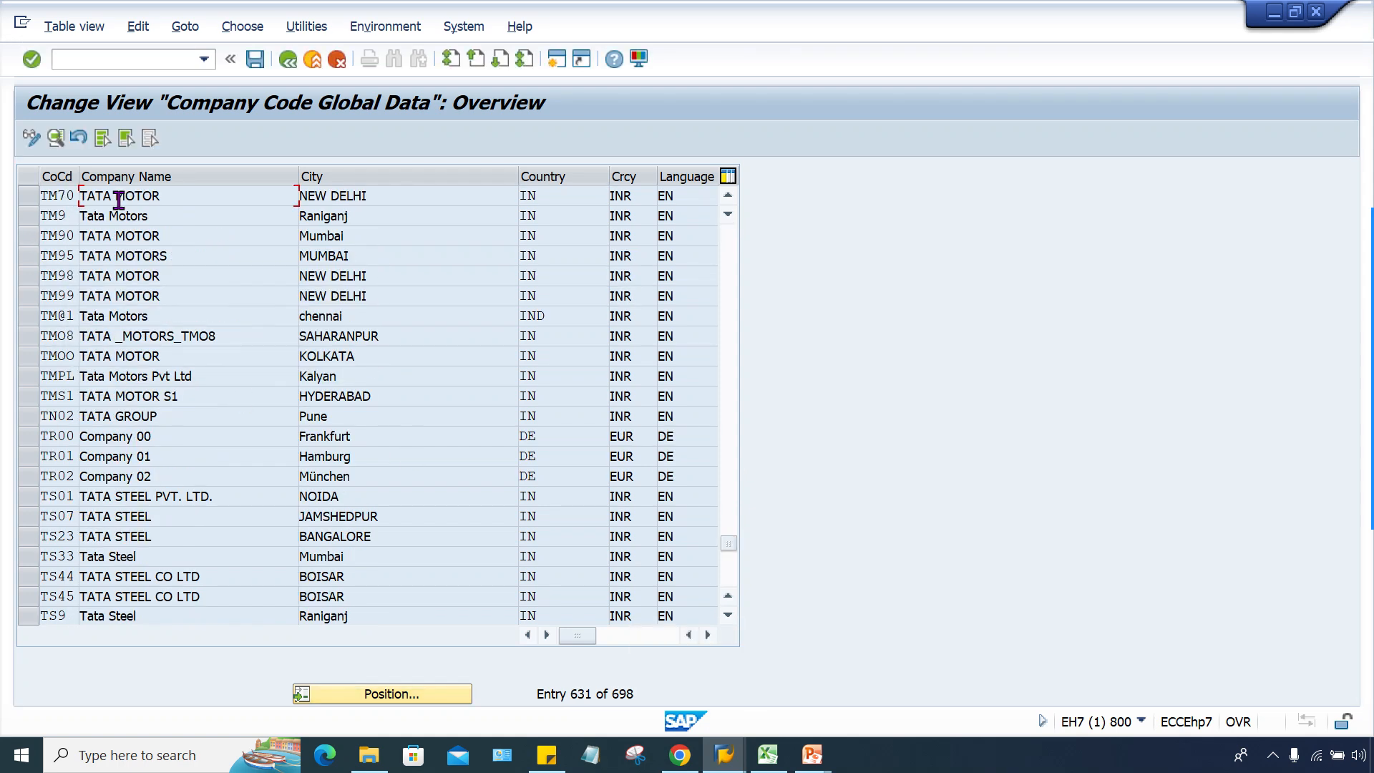
pyautogui.click(212, 196)
pyautogui.doubleClick(211, 196)
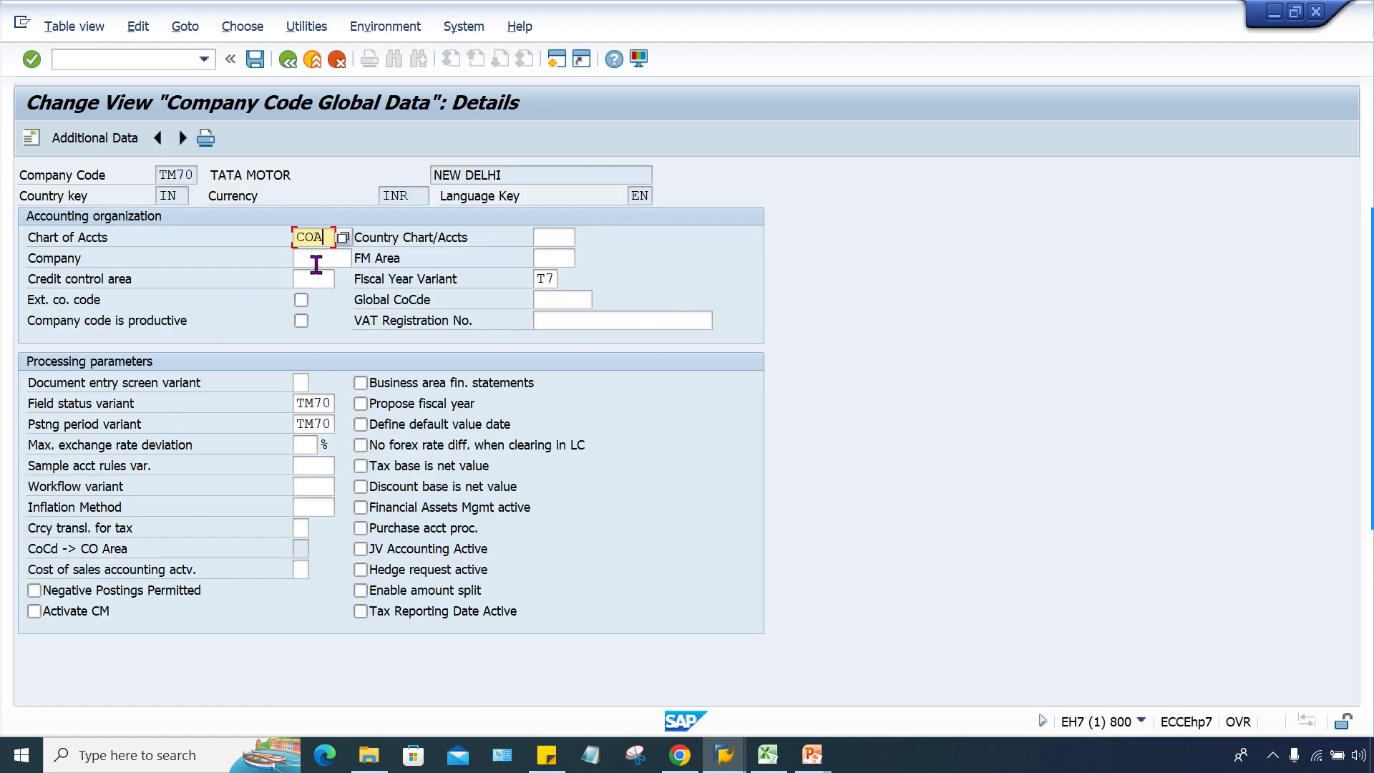
# Review the field status variant, posting period variant, fiscal year variant and company fields in TM70's global data
pyautogui.click(323, 403)
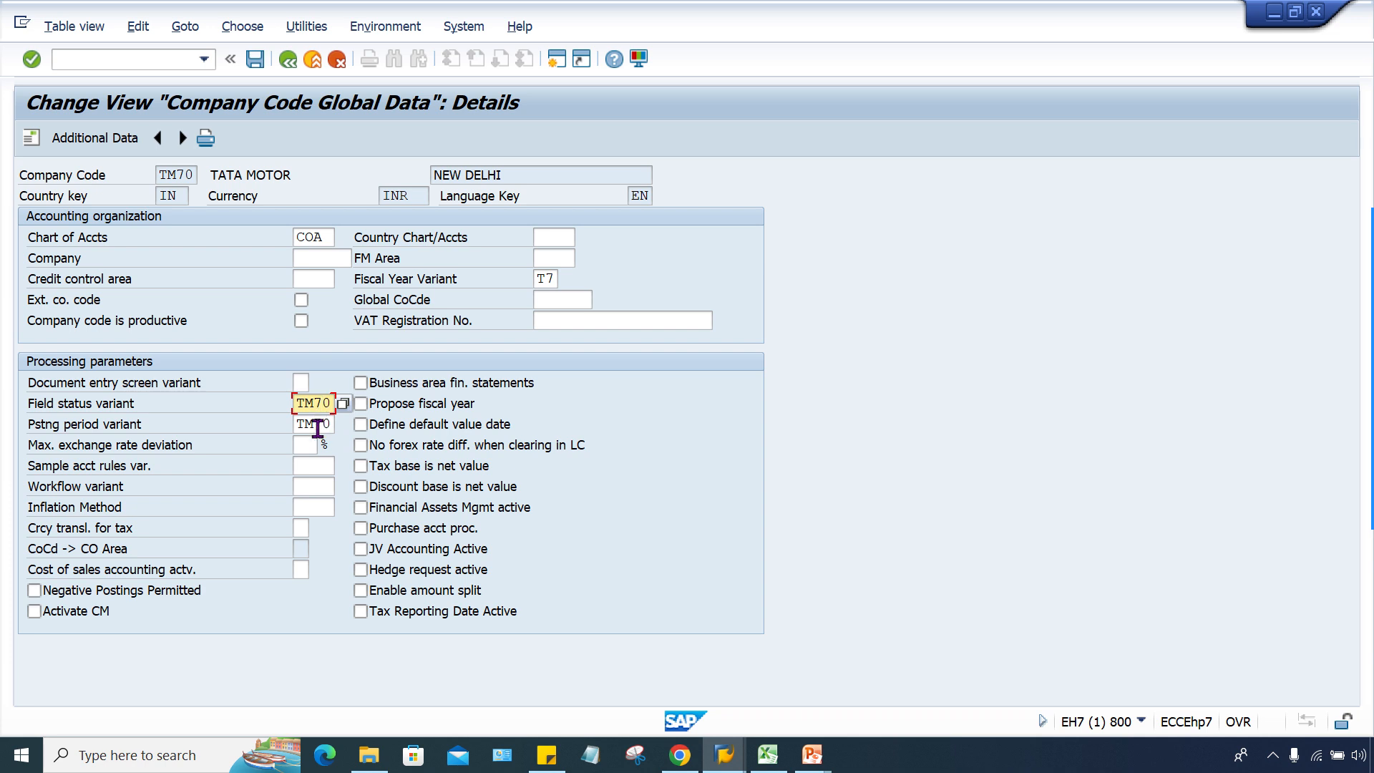
pyautogui.click(315, 425)
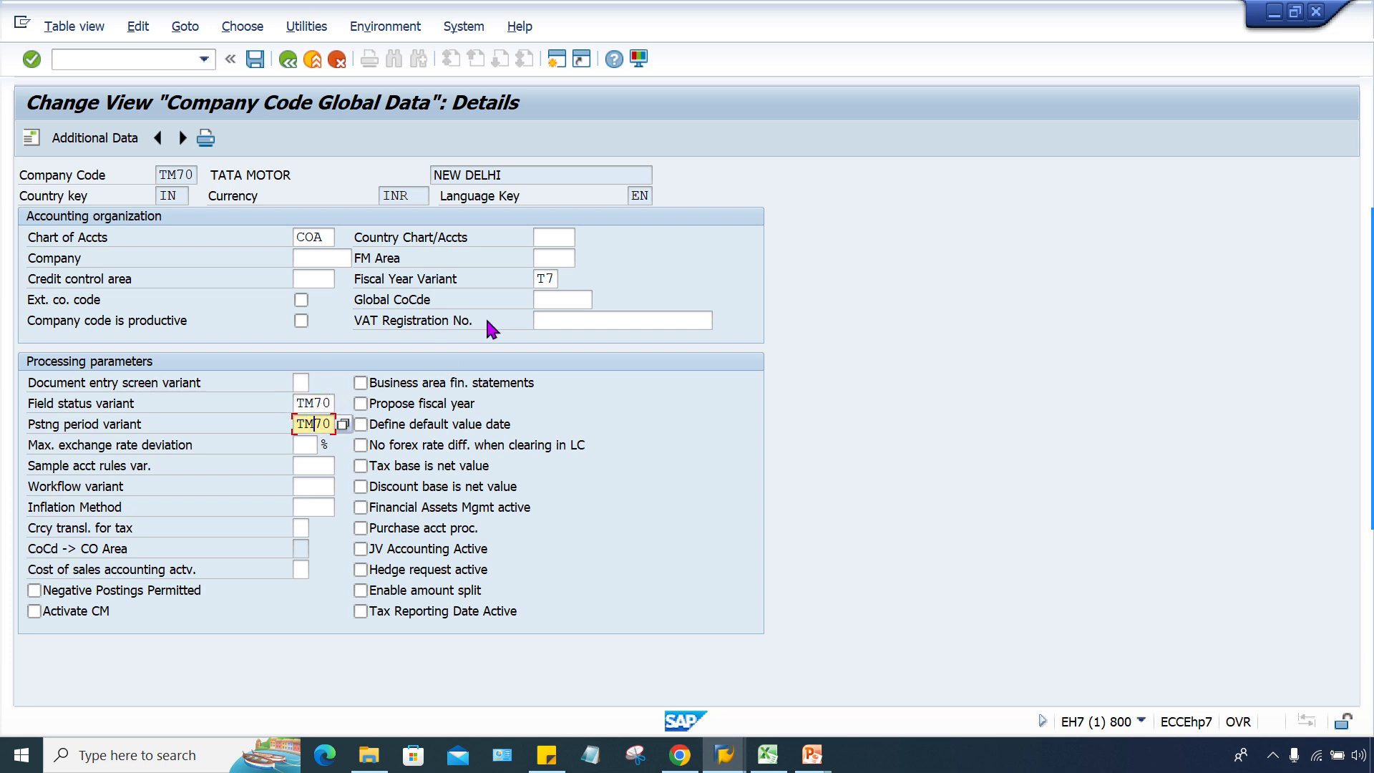
pyautogui.doubleClick(537, 277)
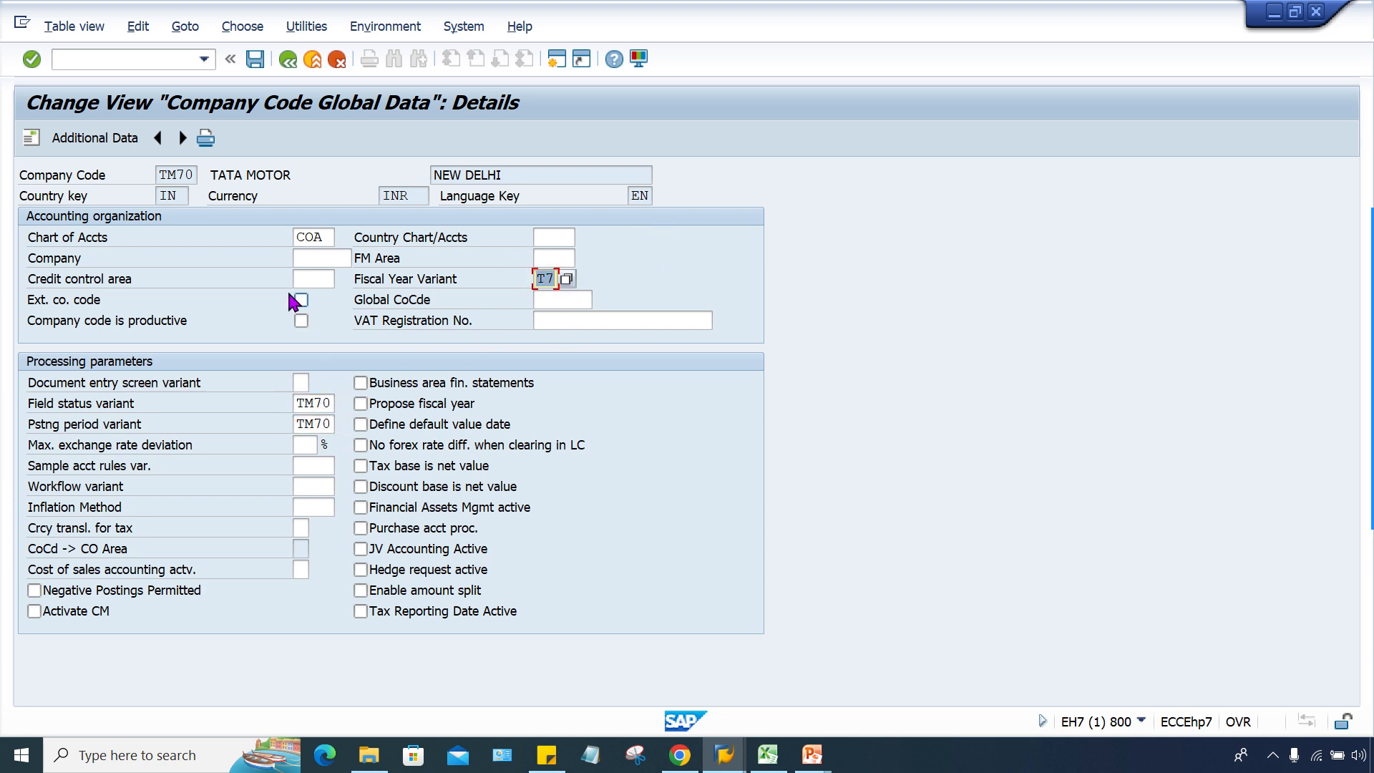
pyautogui.click(294, 256)
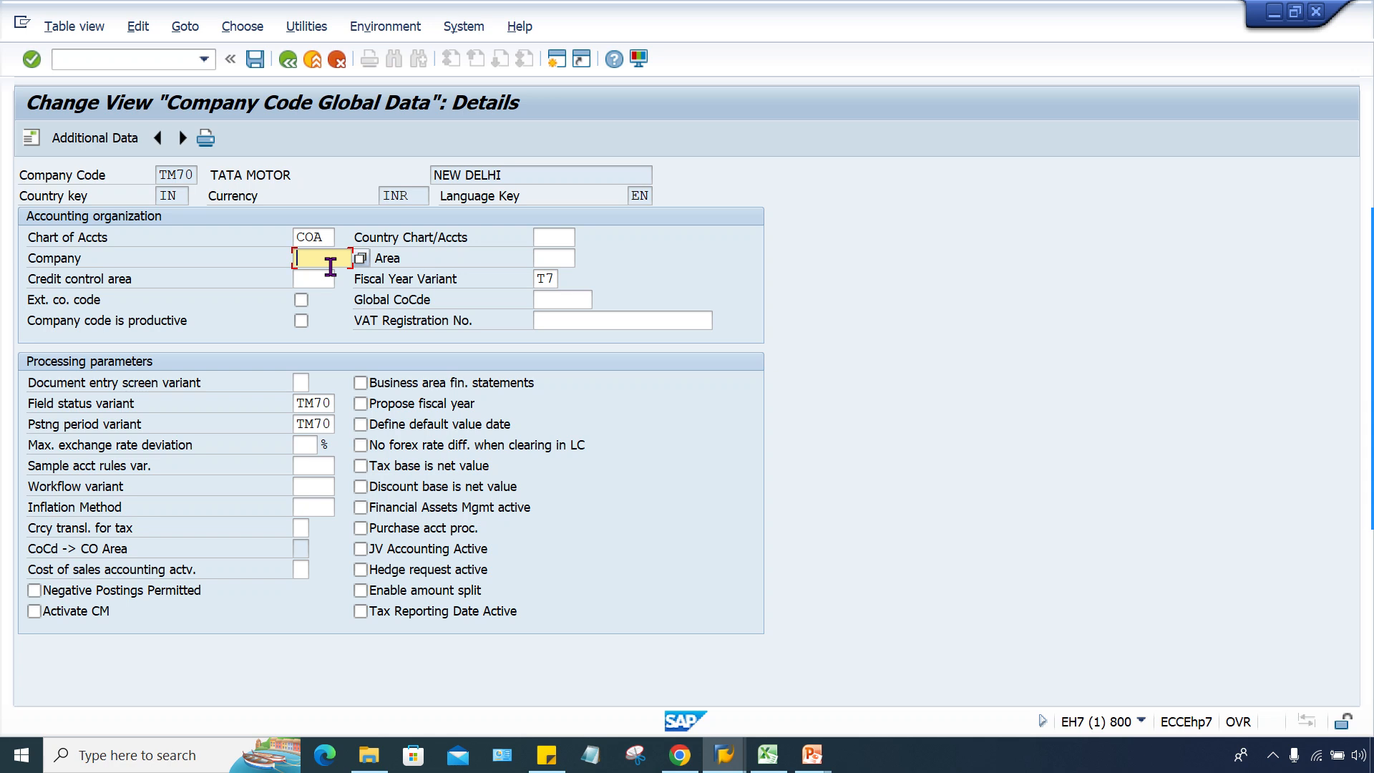
pyautogui.click(543, 277)
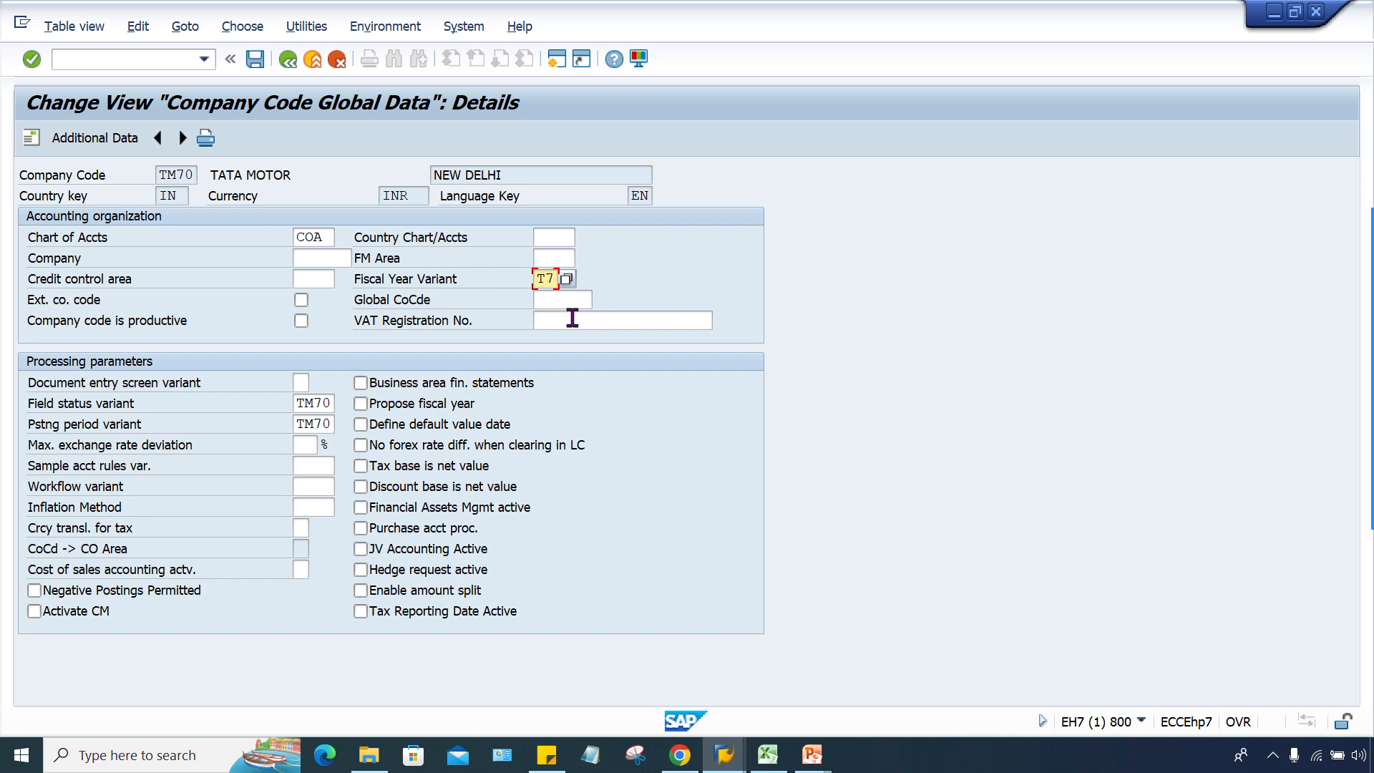
pyautogui.moveTo(537, 277); pyautogui.dragTo(624, 275)
pyautogui.click(540, 282)
pyautogui.moveTo(538, 278); pyautogui.dragTo(610, 276)
pyautogui.click(301, 258)
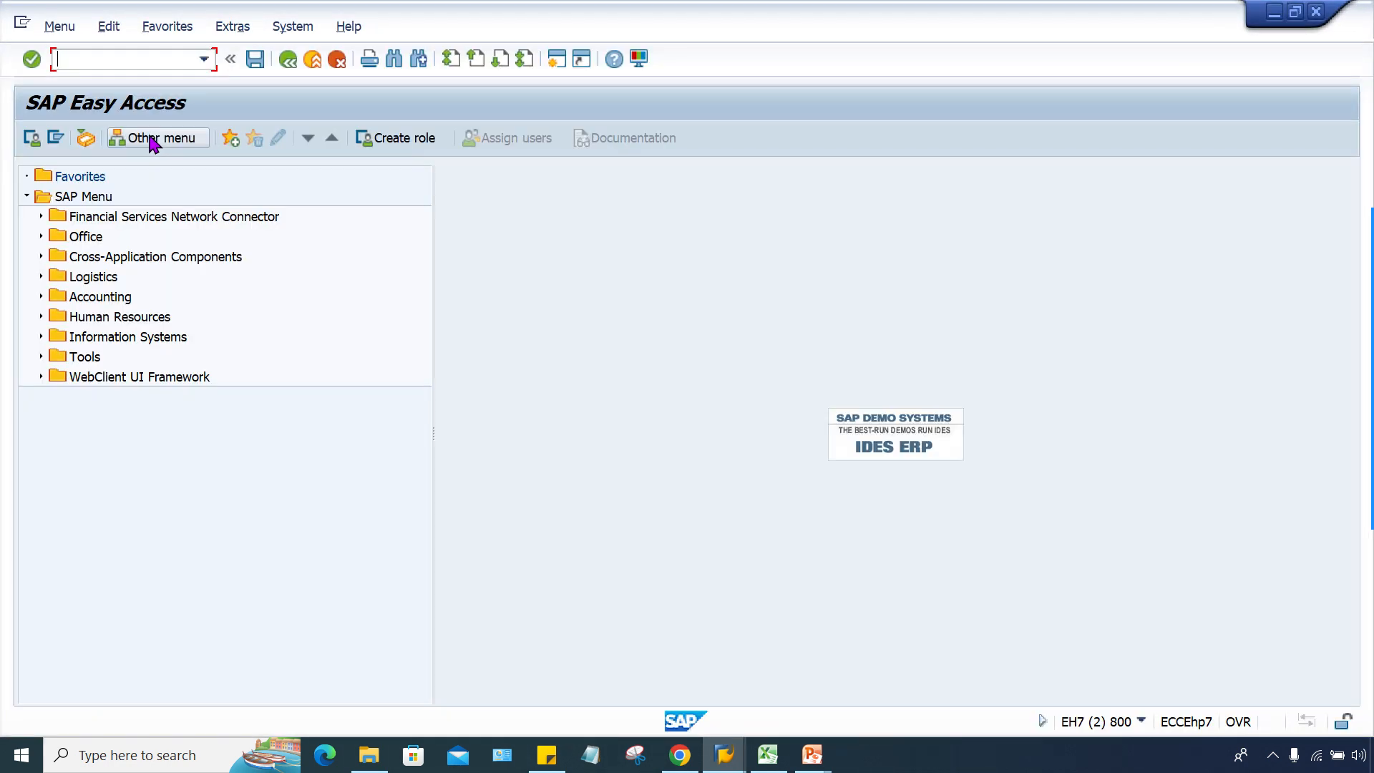
# Run transaction OX15 in the second session and look through the list of internal trading partner companies
pyautogui.write('OX16')
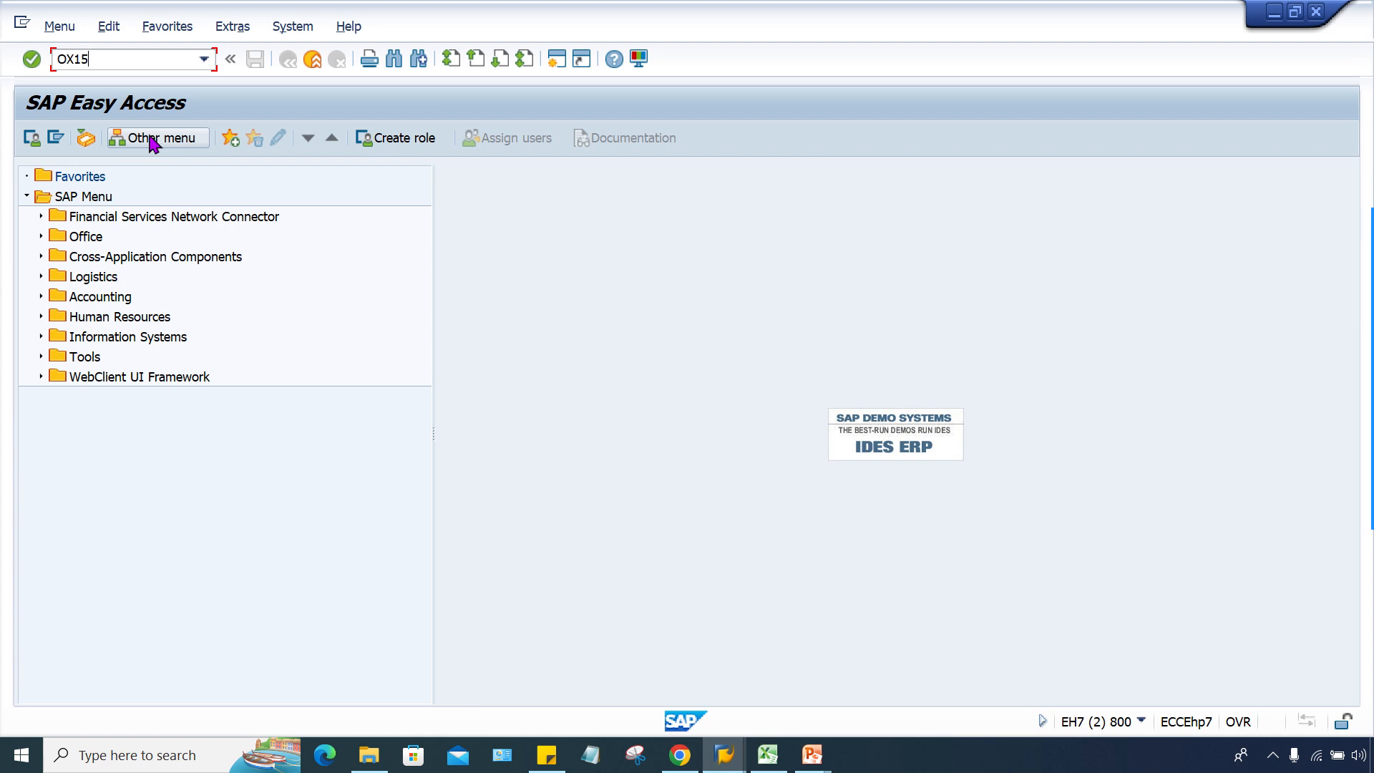
pyautogui.press('Return')
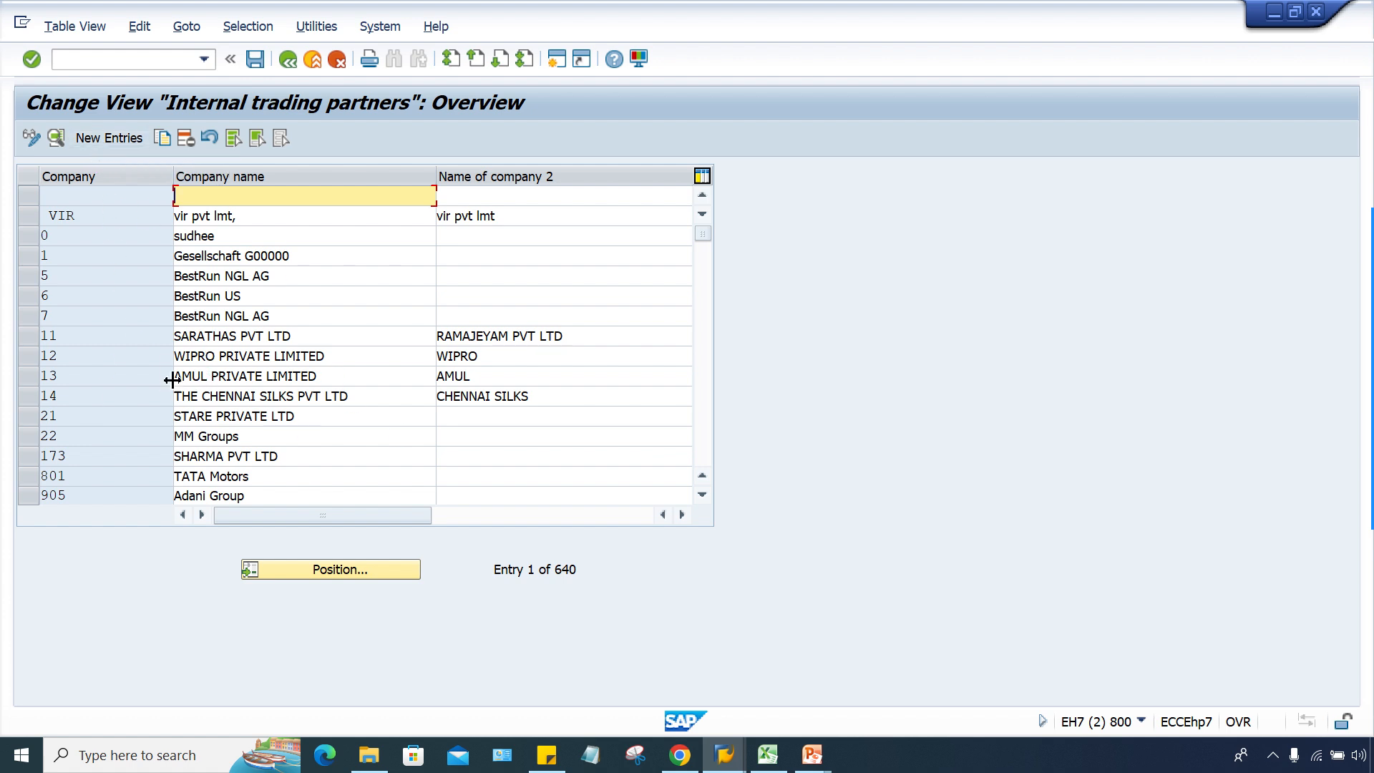
pyautogui.click(702, 398)
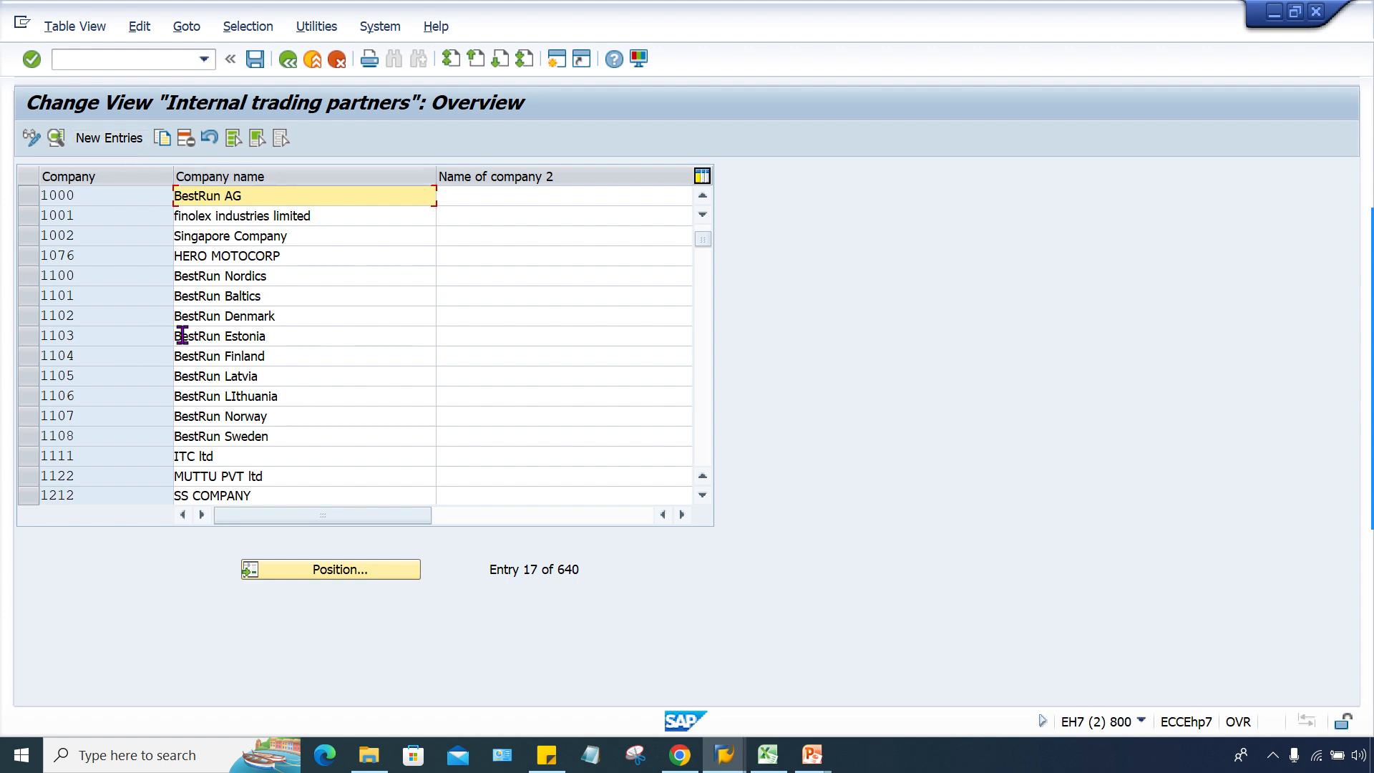
# Return to the TM70 global data session and check its company and fiscal year variant fields
pyautogui.click(724, 755)
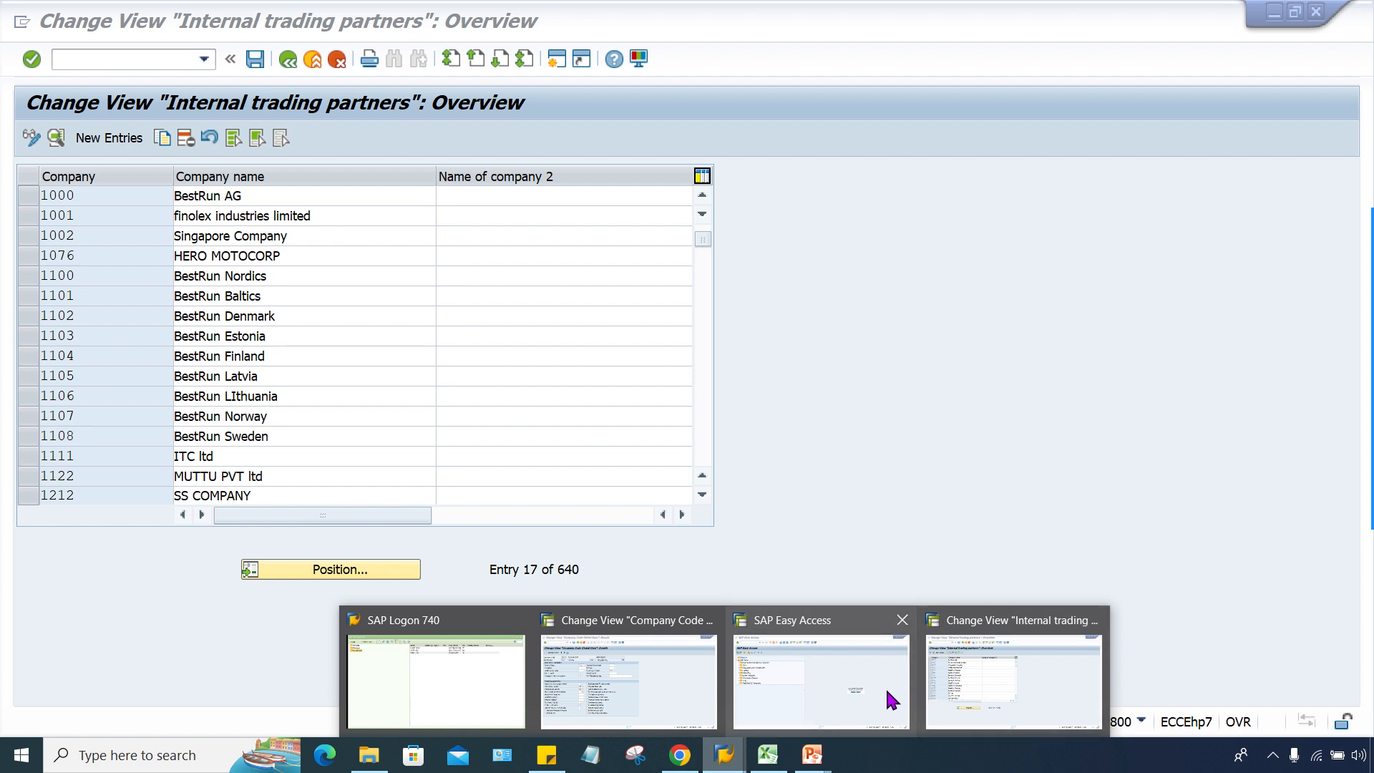
pyautogui.click(689, 698)
pyautogui.click(322, 259)
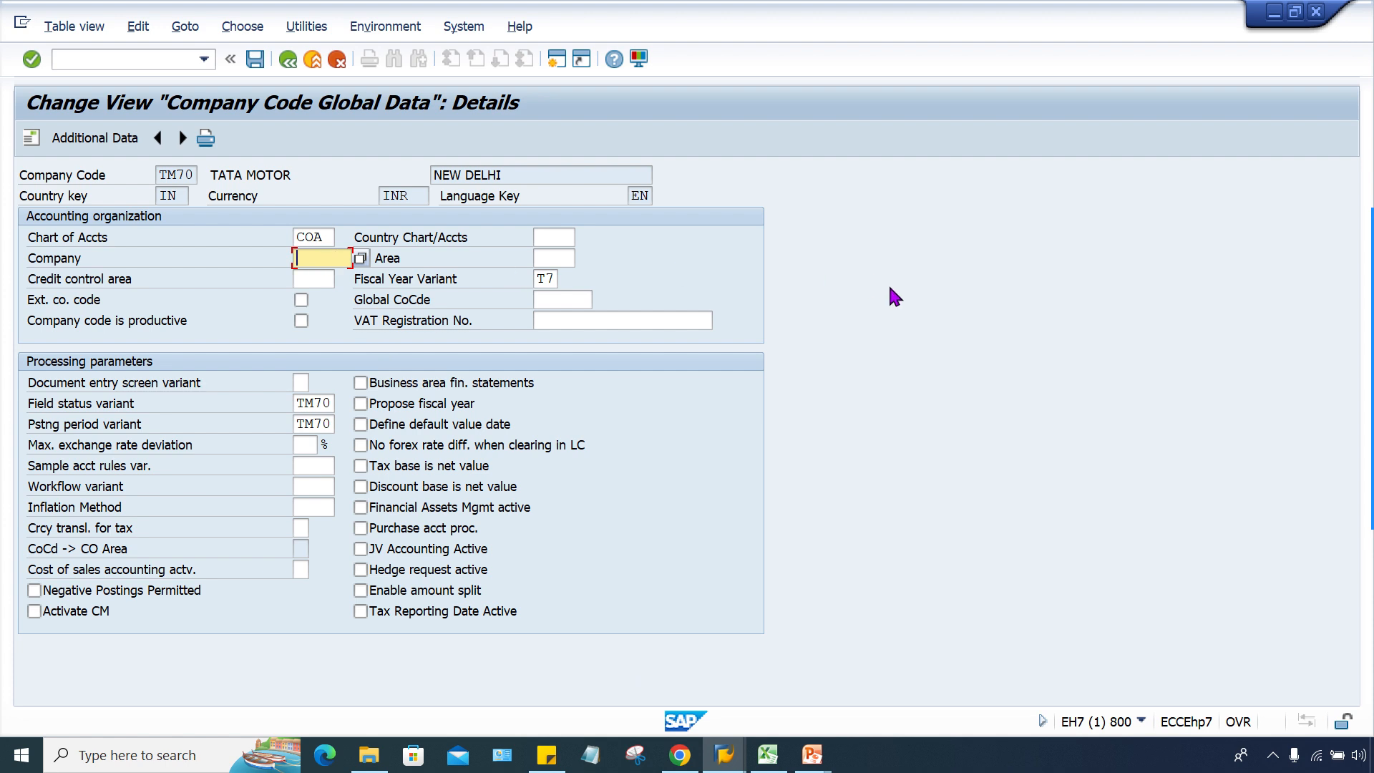
pyautogui.click(548, 279)
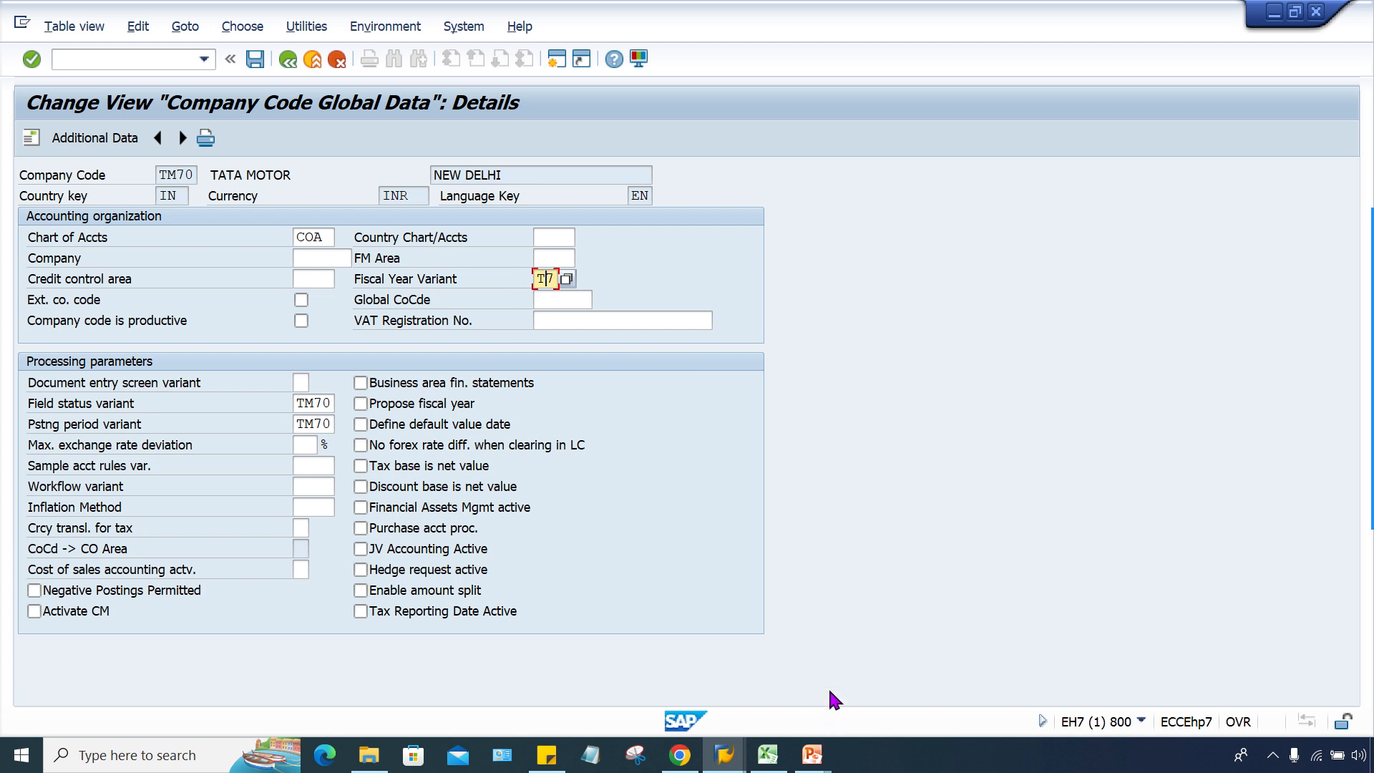
# Switch to the #7. Basic Settings presentation in PowerPoint and read the Fiscal Year Variant slide
pyautogui.click(812, 755)
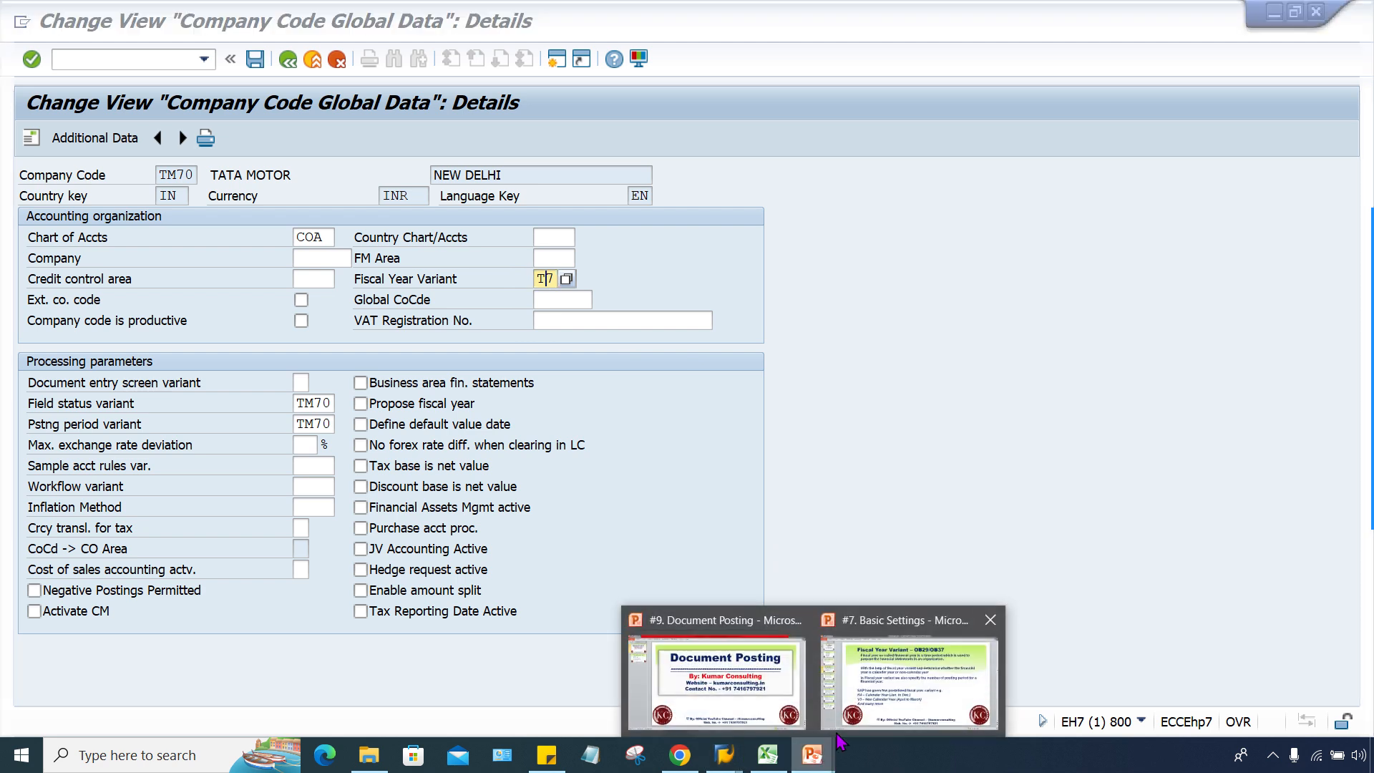
pyautogui.click(880, 690)
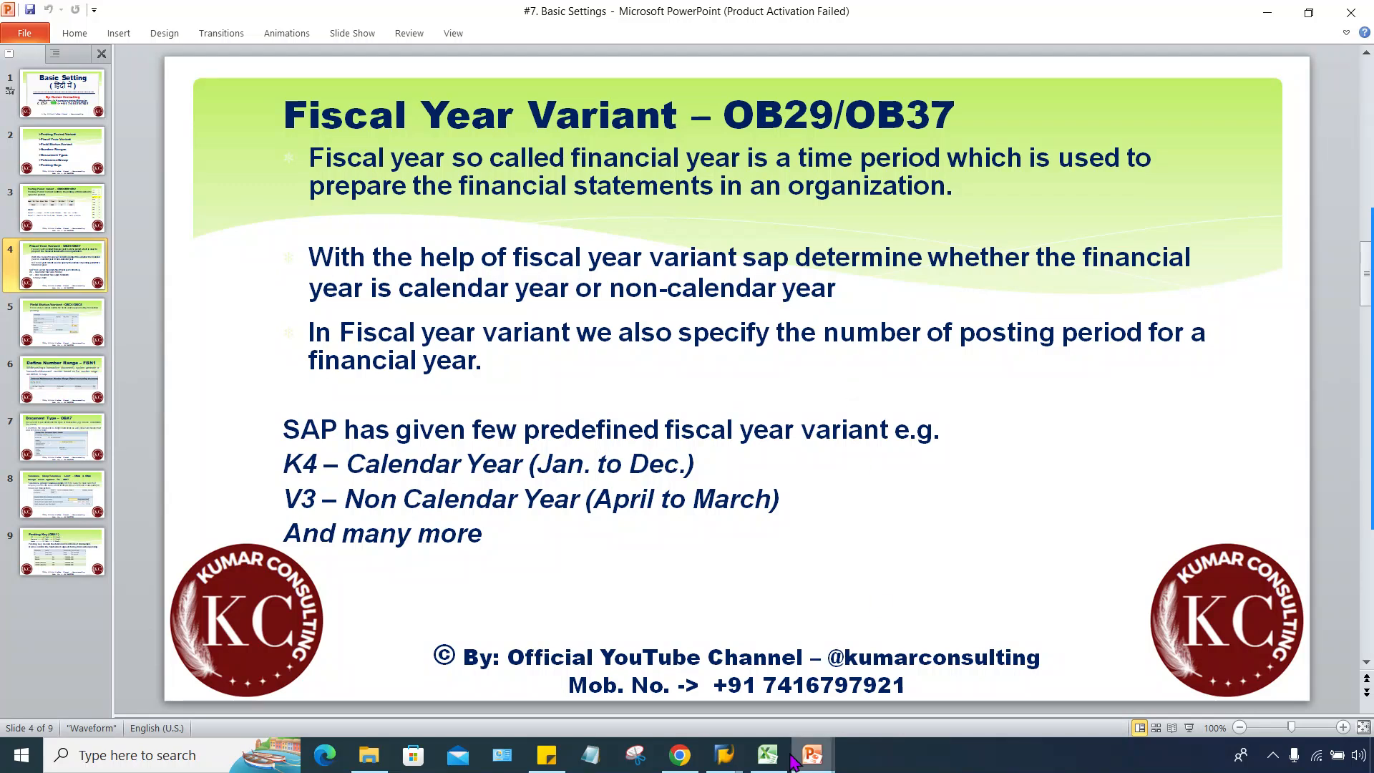
# Switch back to the SAP internal trading partners session and run /NOB29 there to open the fiscal year variants
pyautogui.moveTo(724, 755)
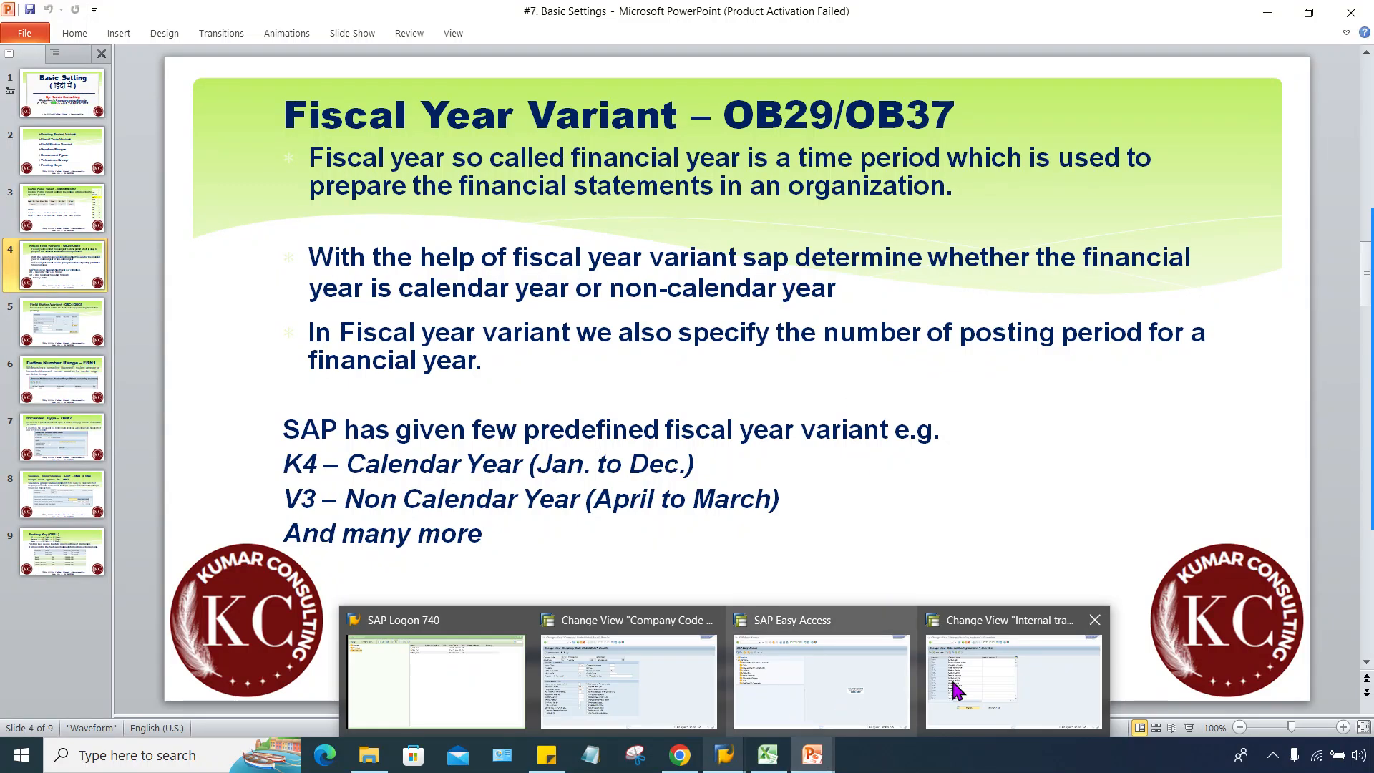
pyautogui.click(942, 701)
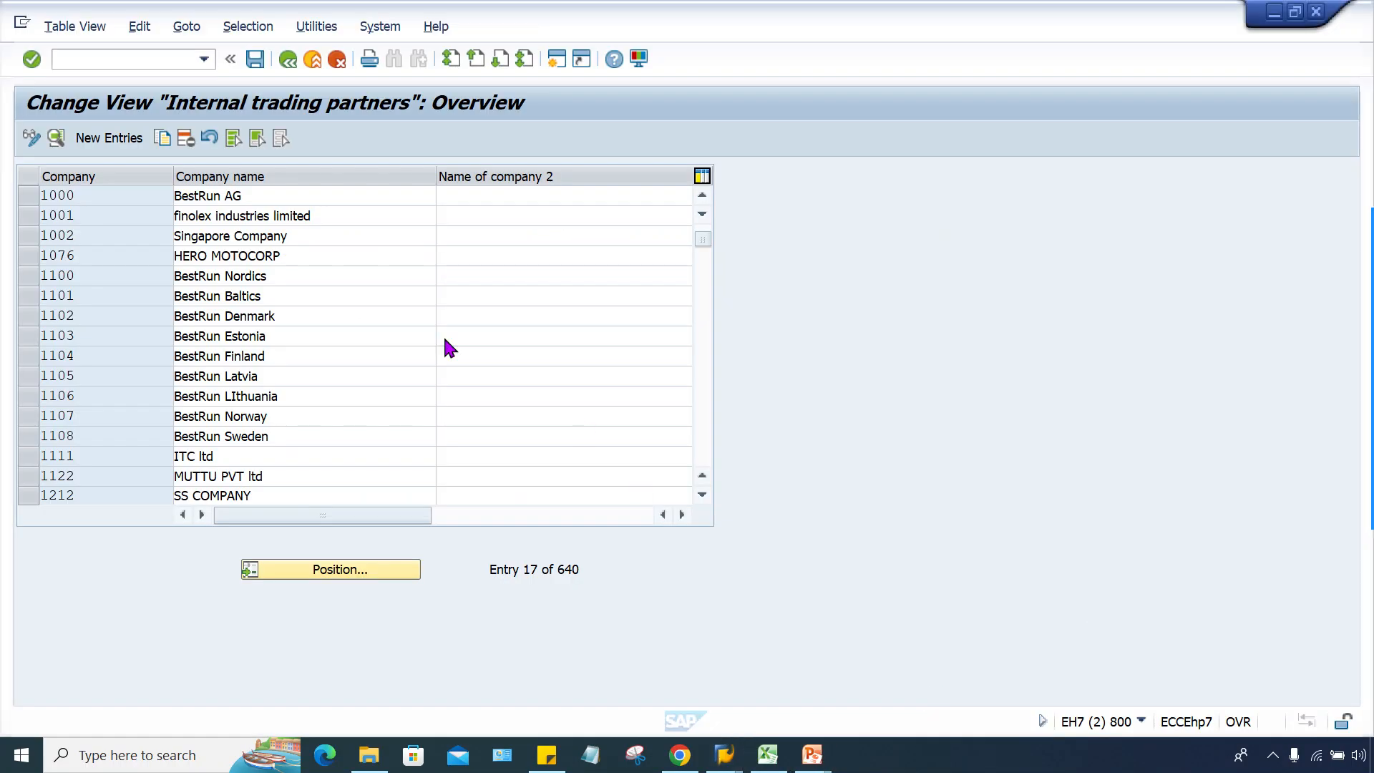
pyautogui.click(141, 58)
pyautogui.write('/N')
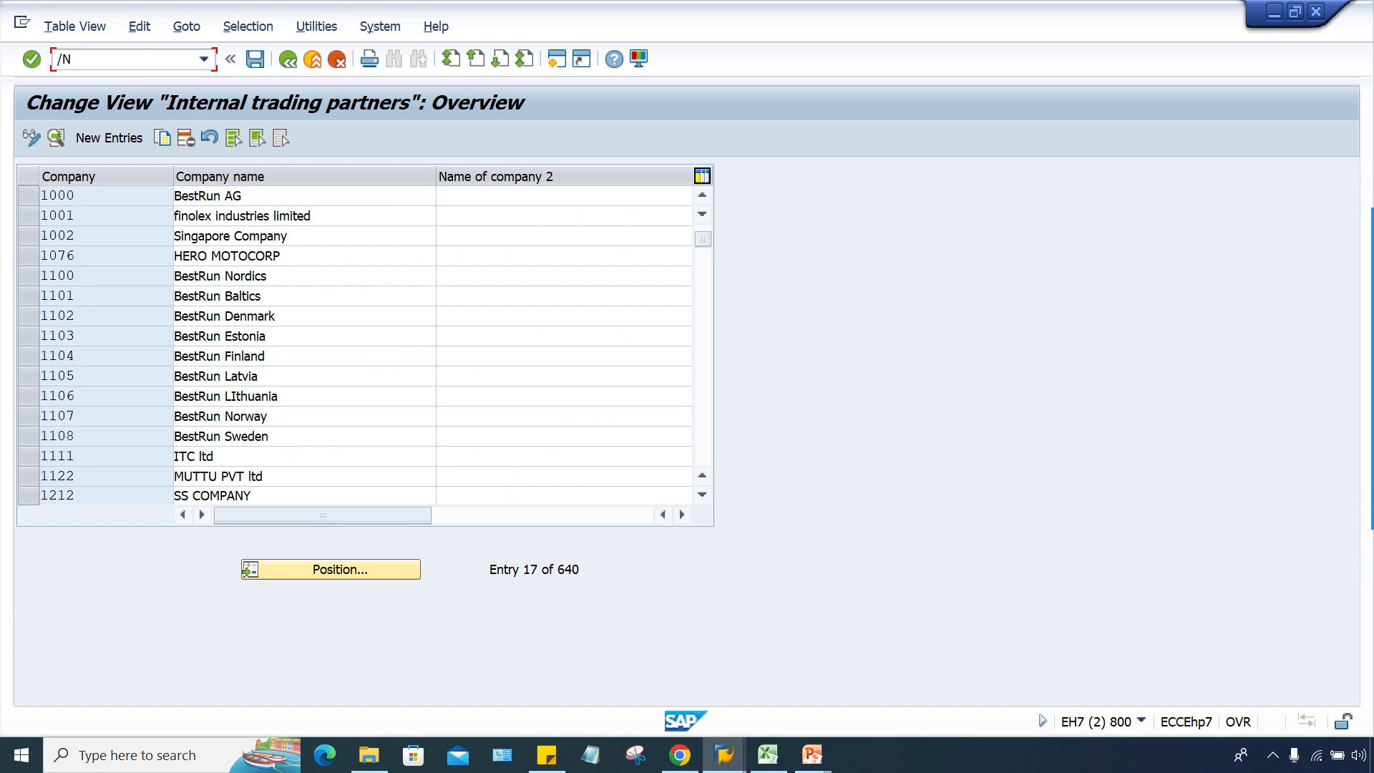
pyautogui.write('OB29')
pyautogui.press('Return')
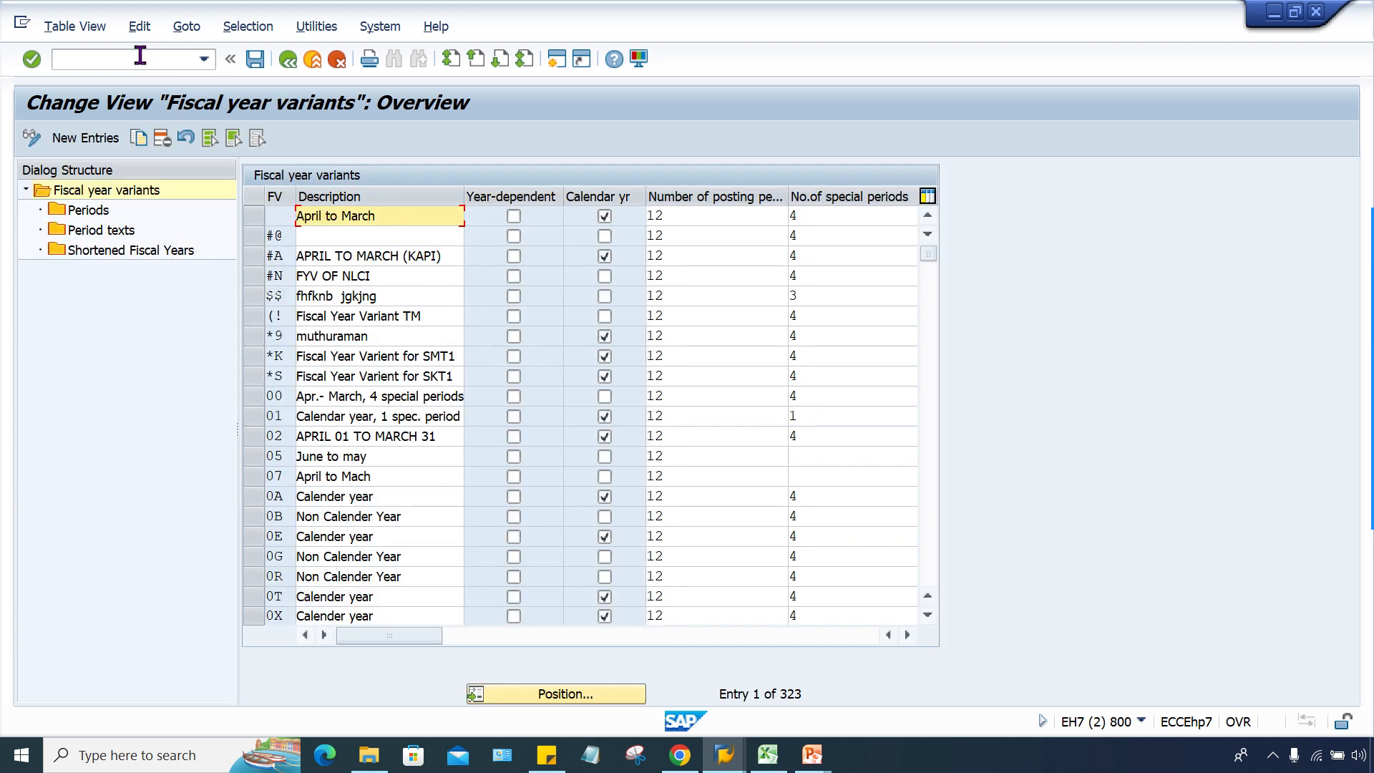
# Locate fiscal year variant T7 in the overview and select its row
pyautogui.click(570, 693)
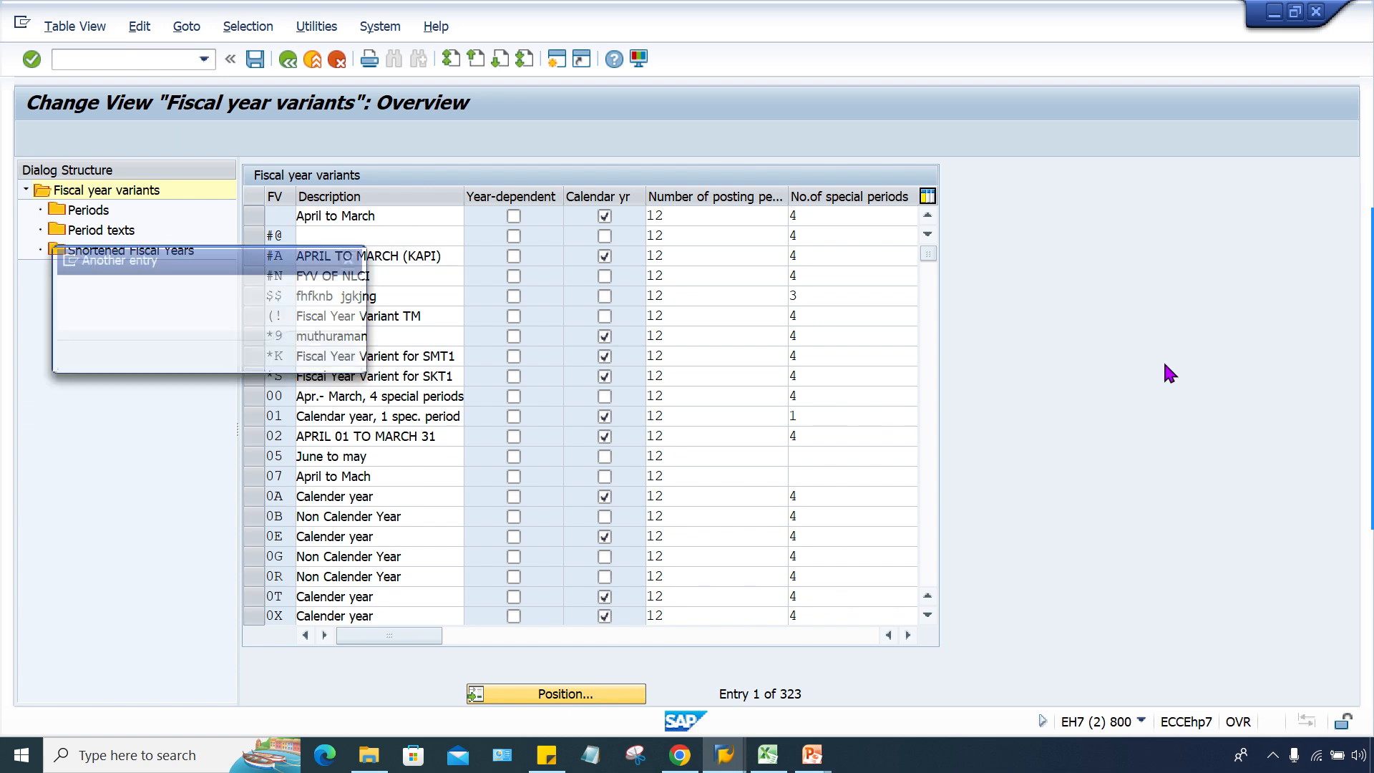
pyautogui.write('T7')
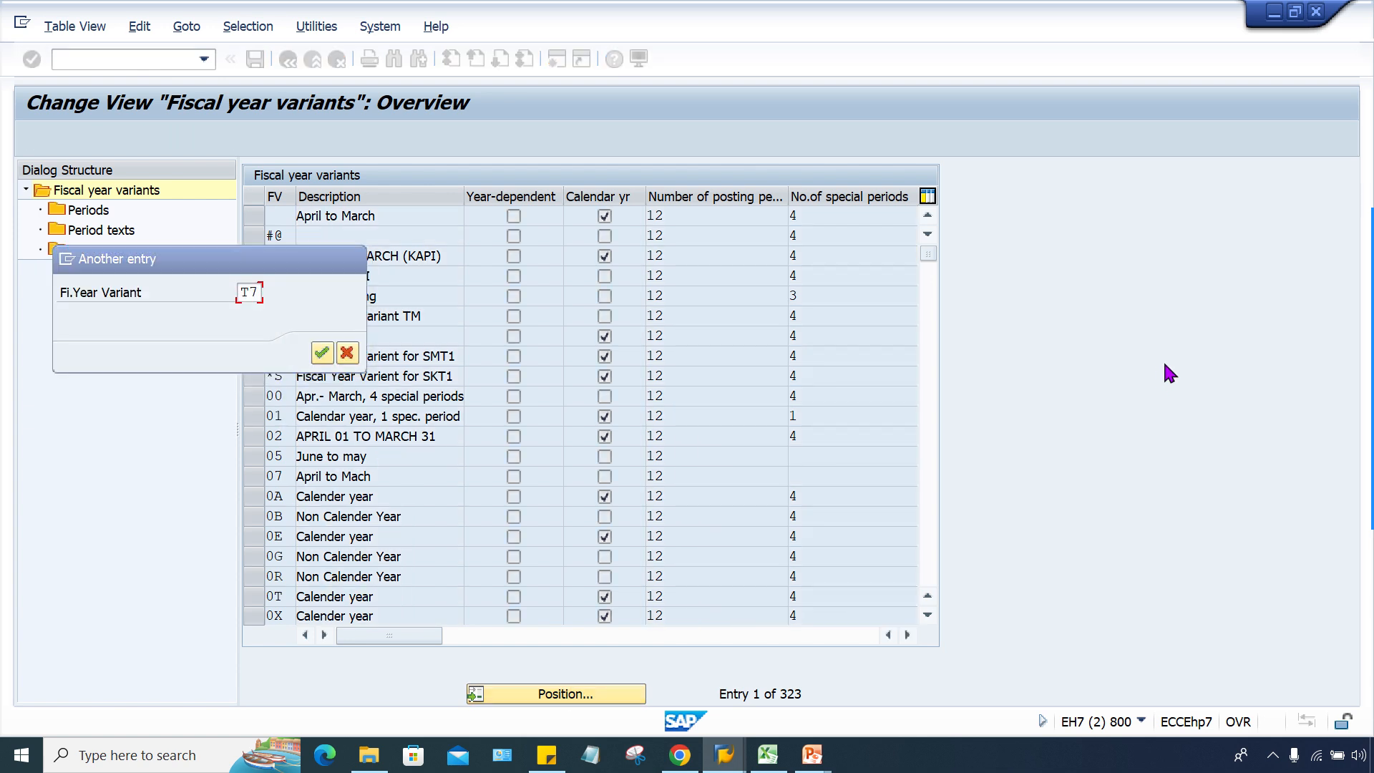
pyautogui.press('Return')
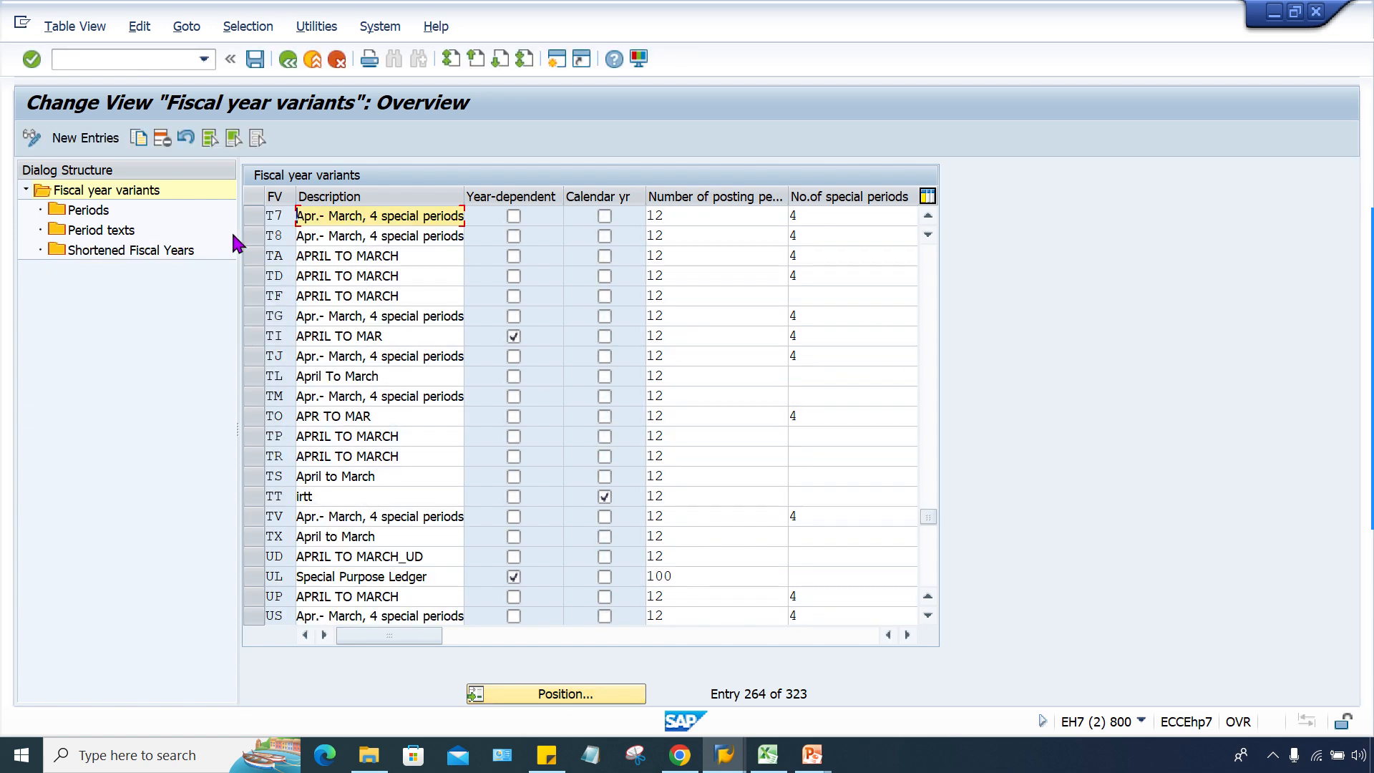
pyautogui.click(250, 218)
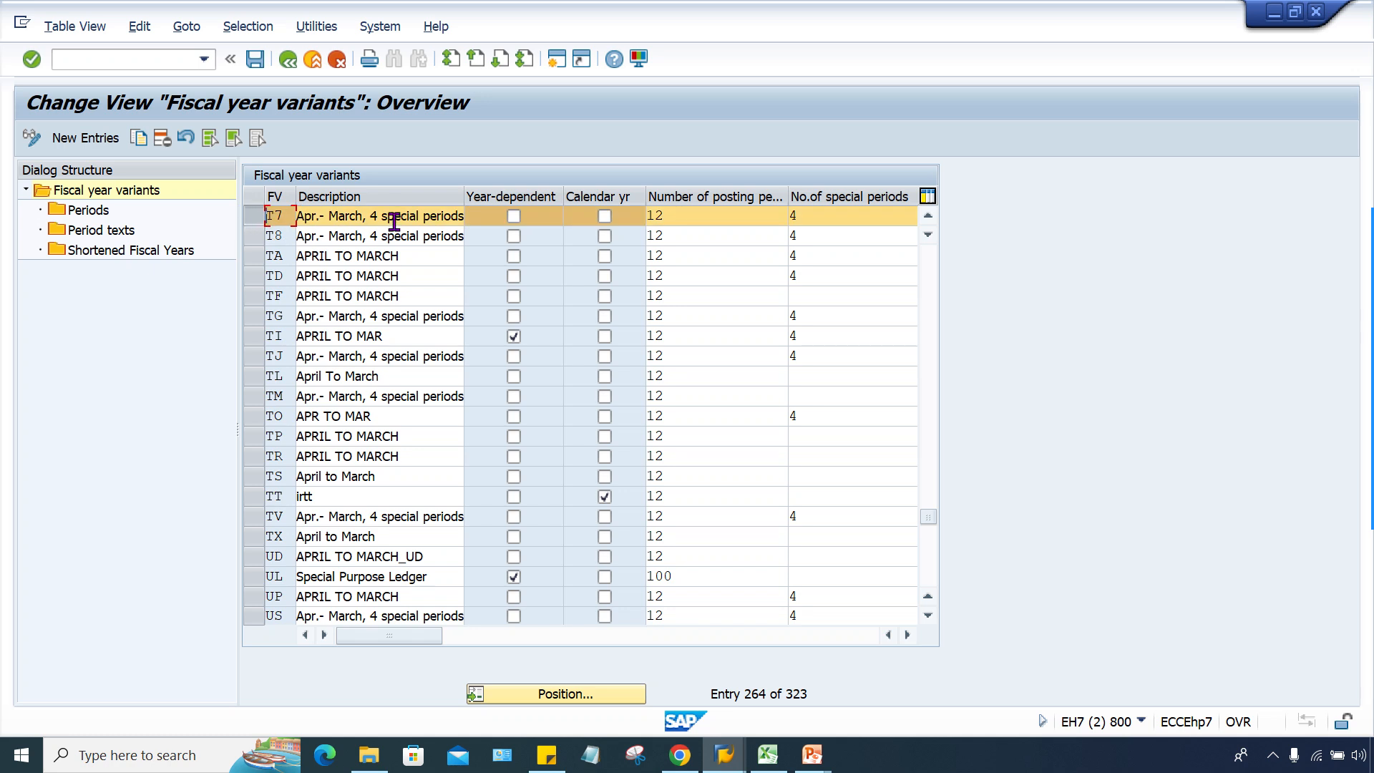
# Remove "4 special periods" from the description of fiscal year variant T7, leaving "Apr.- March,", and save
pyautogui.moveTo(374, 215); pyautogui.dragTo(497, 224)
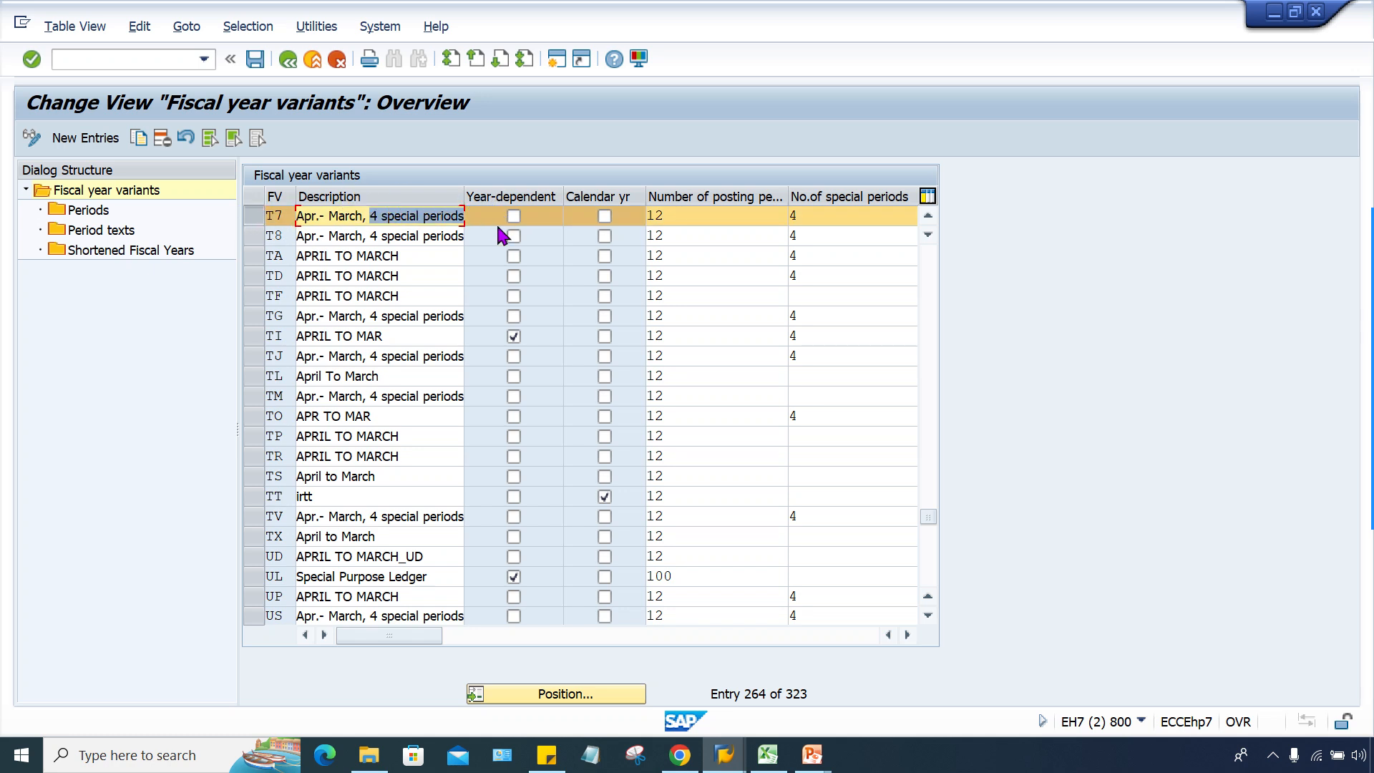
pyautogui.press('Delete')
pyautogui.click(1032, 285)
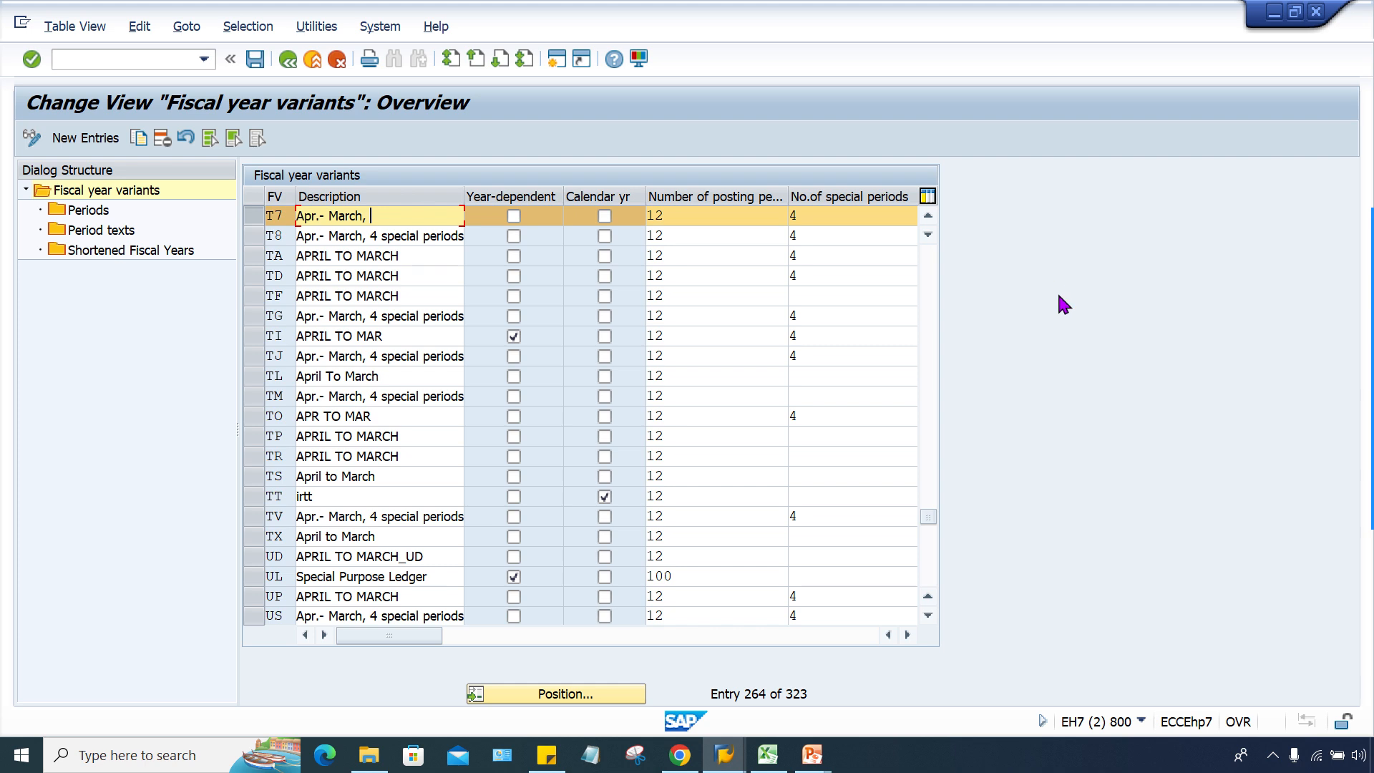
pyautogui.hotkey('ctrl', 's')
pyautogui.click(390, 351)
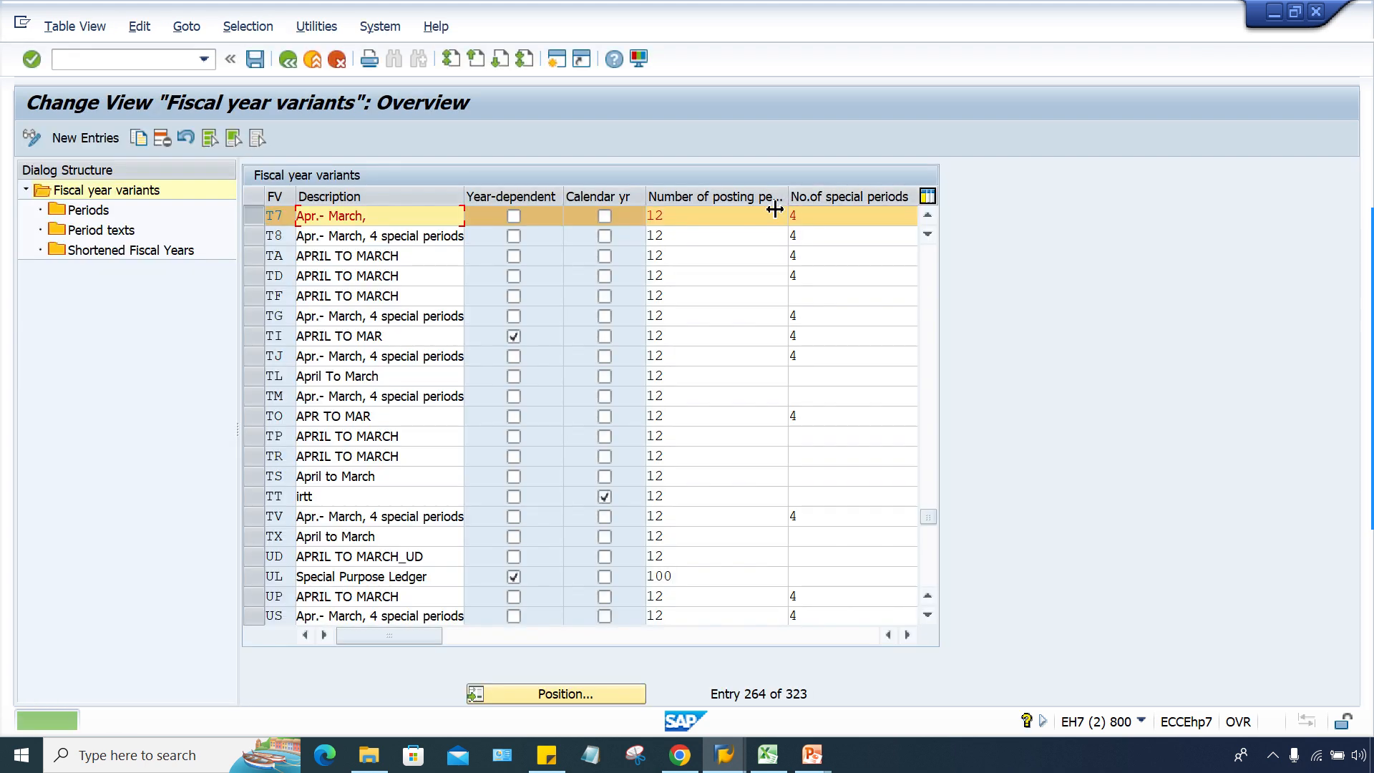
pyautogui.click(407, 215)
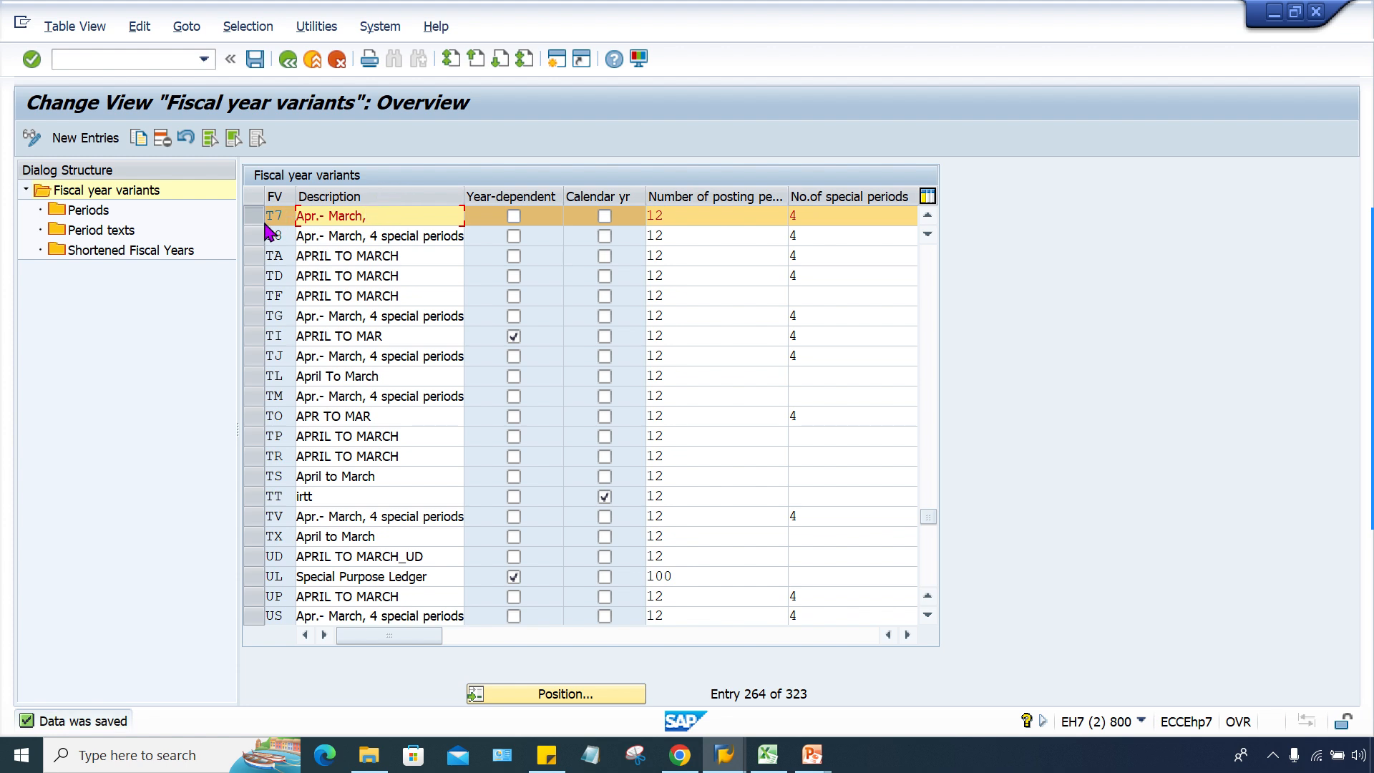
# Clear the number of special periods for fiscal year variant T7 and save
pyautogui.click(835, 220)
pyautogui.press('BackSpace')
pyautogui.click(1096, 234)
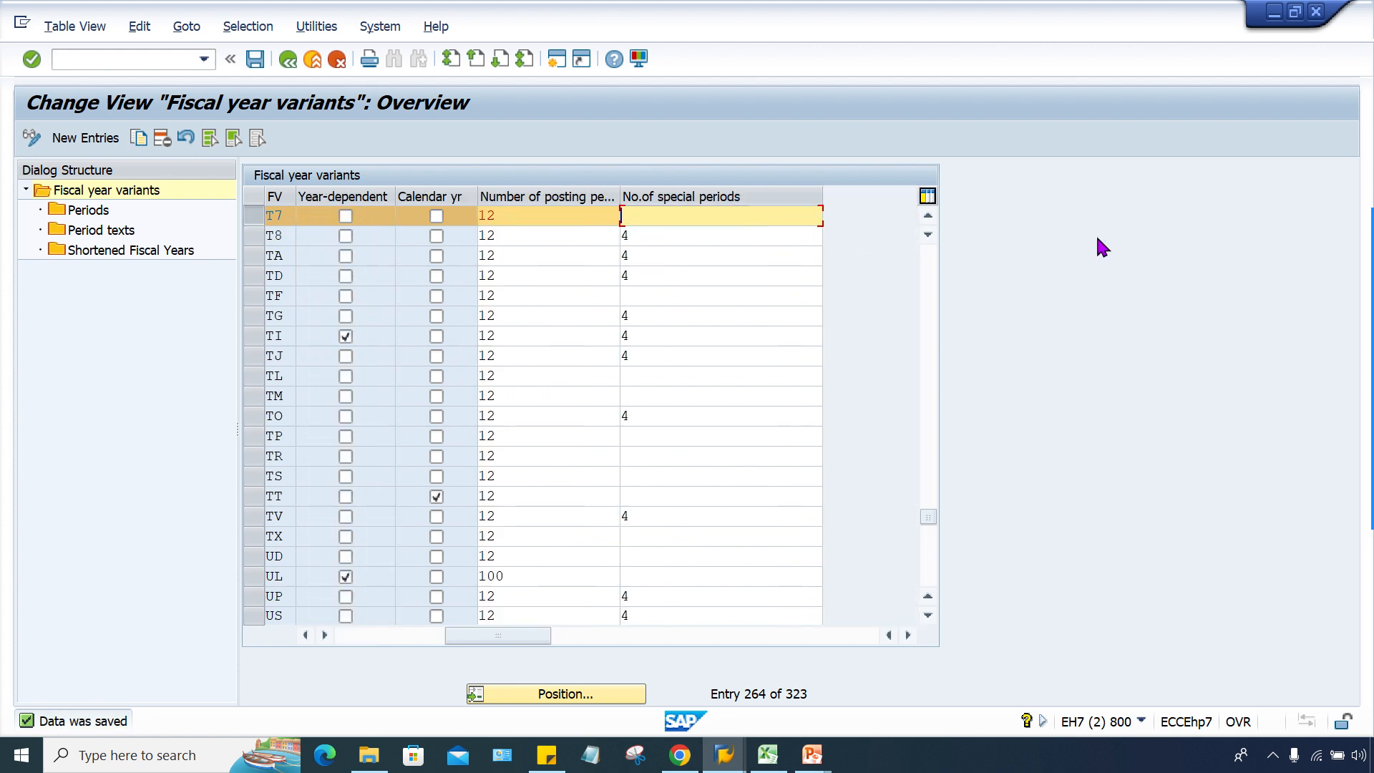
pyautogui.hotkey('ctrl', 's')
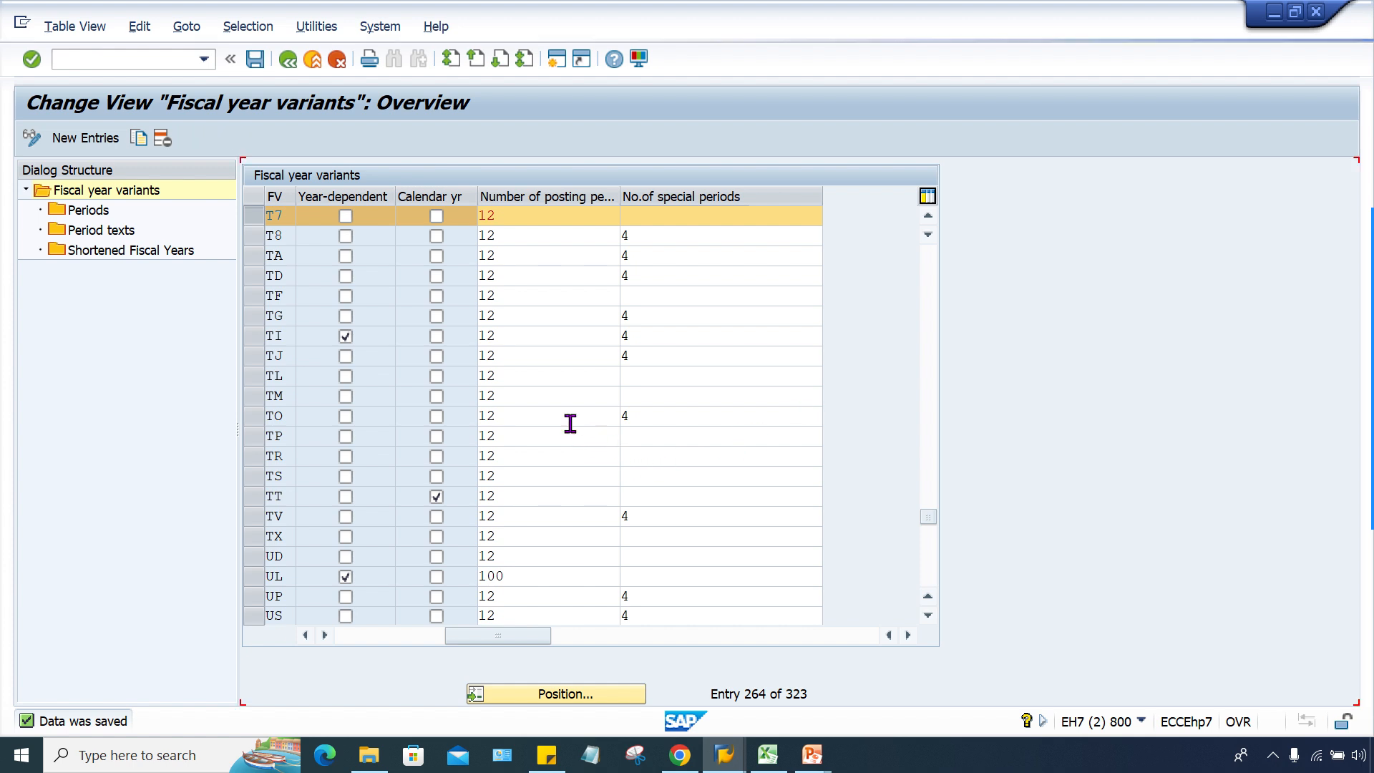
pyautogui.moveTo(520, 635); pyautogui.dragTo(344, 633)
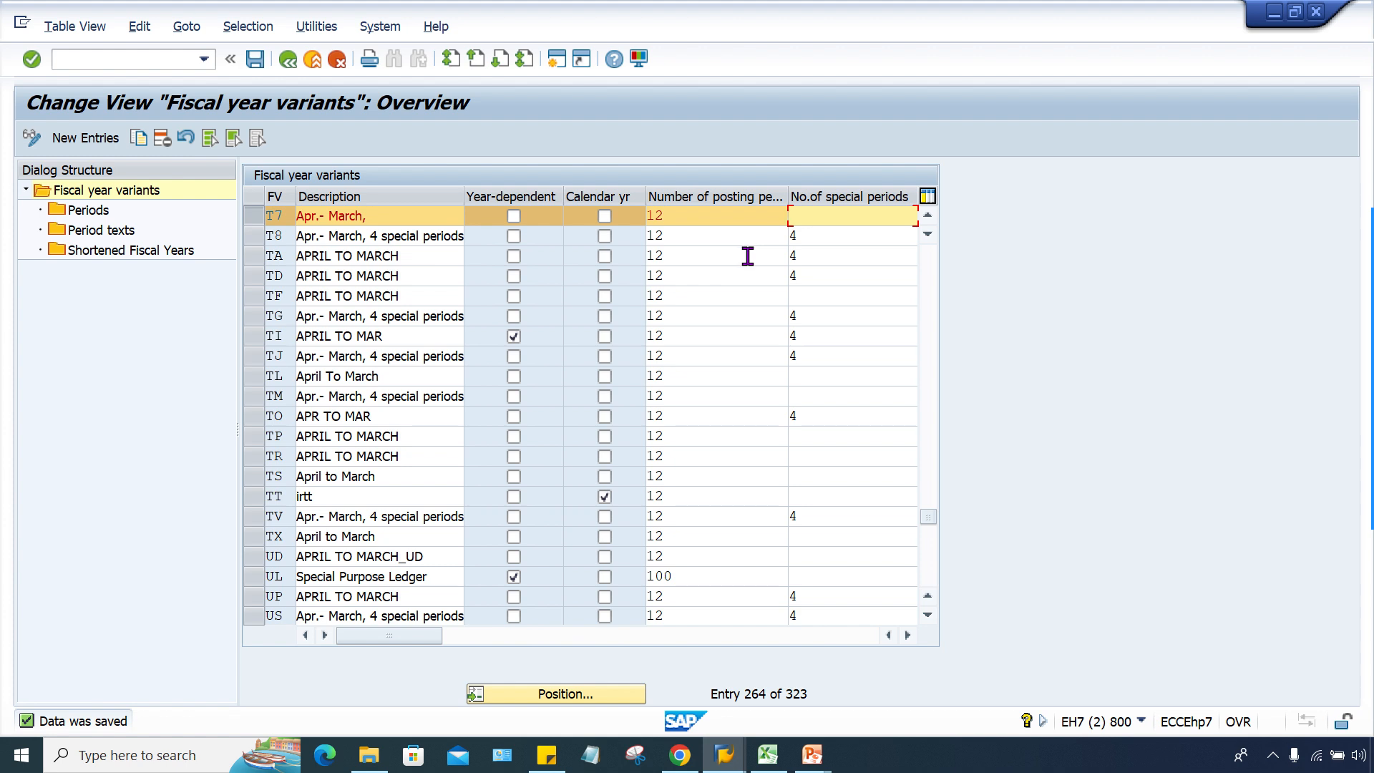
# Turn the calendar year setting of fiscal year variant T7 on and off again, and open the variant's periods
pyautogui.click(604, 216)
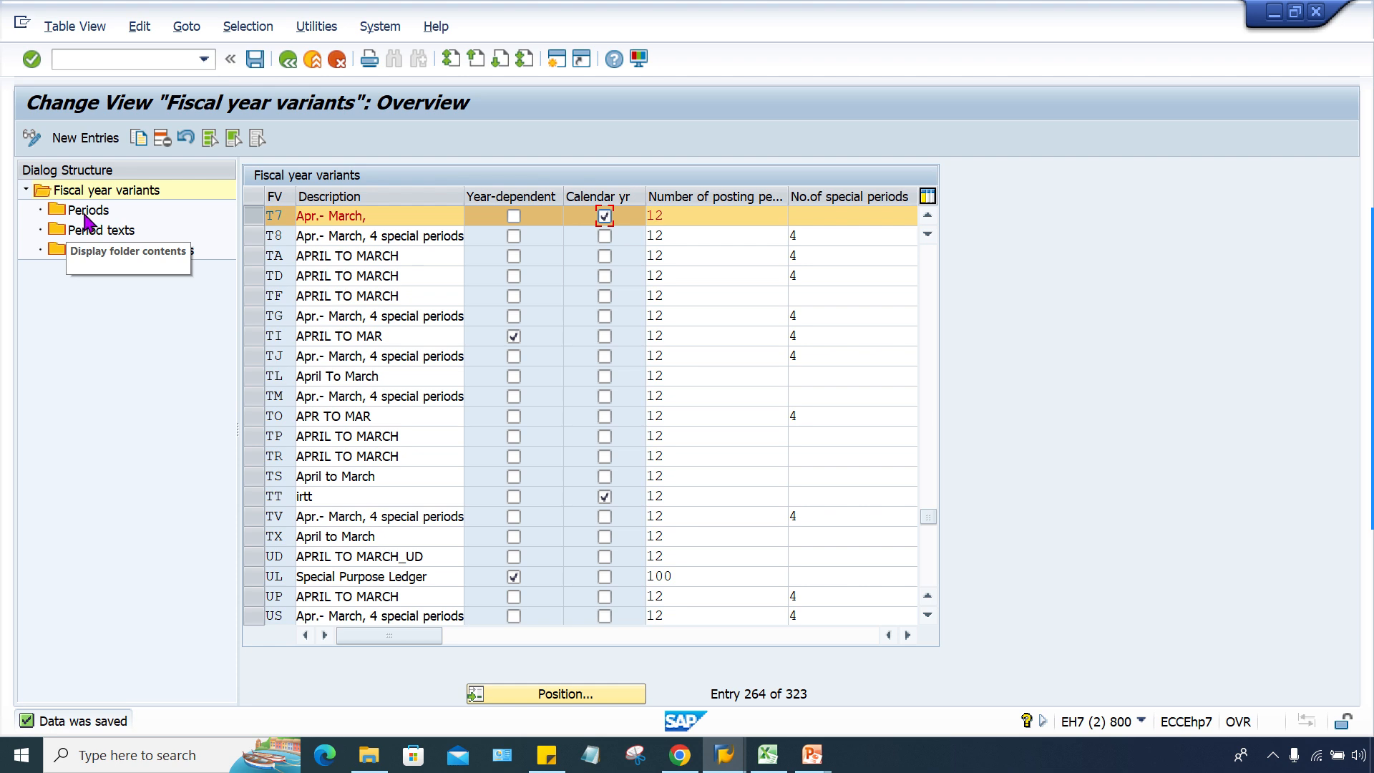
pyautogui.click(605, 216)
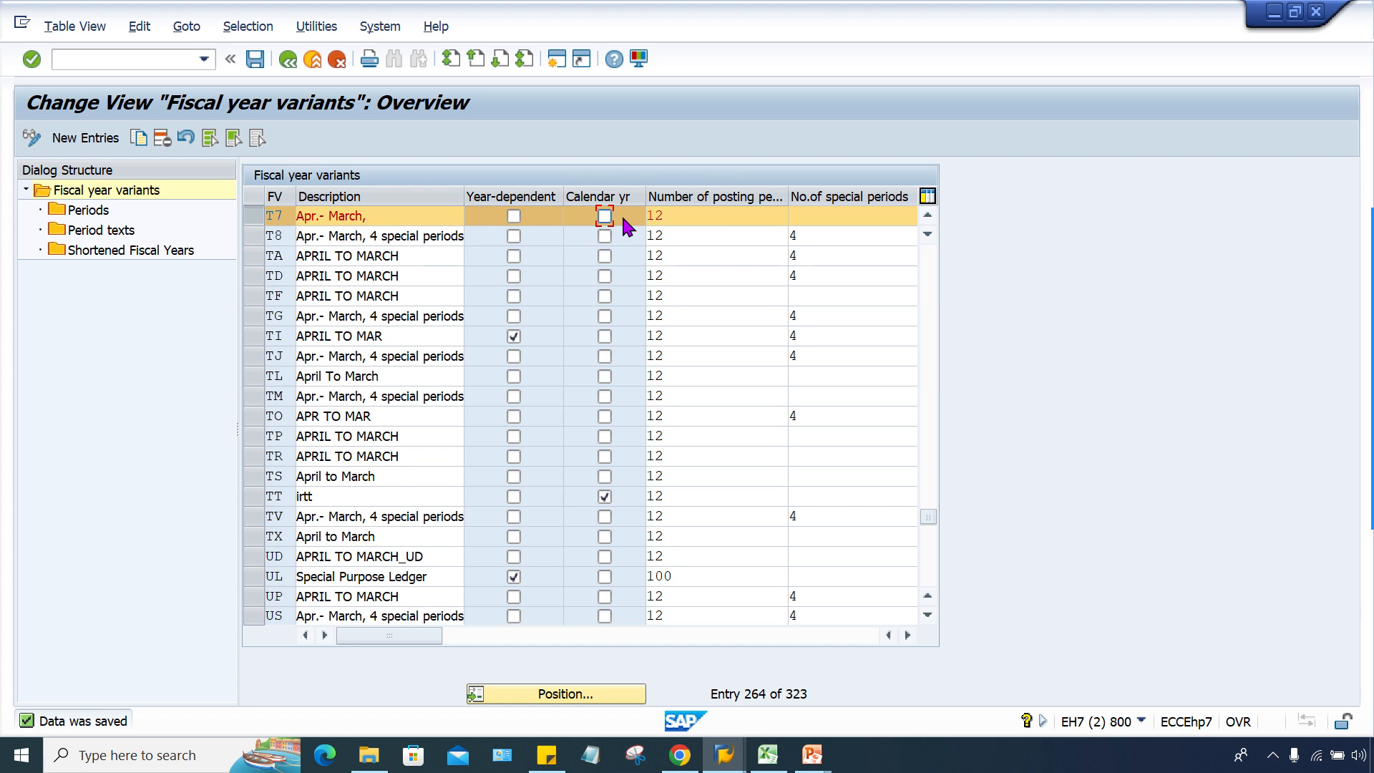
pyautogui.click(83, 211)
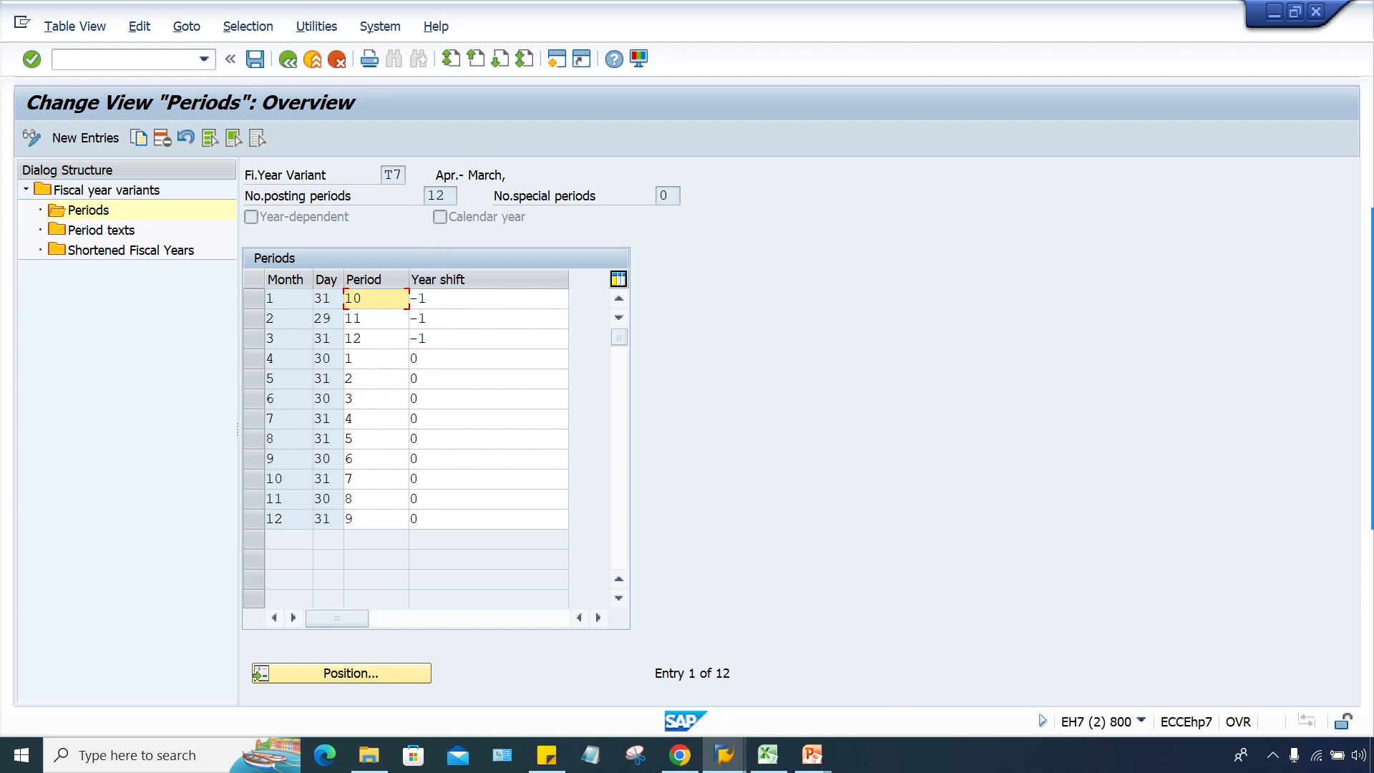
# Switch to PowerPoint and read the "Fiscal Year Variant – OB29/OB37" slide
pyautogui.moveTo(811, 753)
pyautogui.click(912, 669)
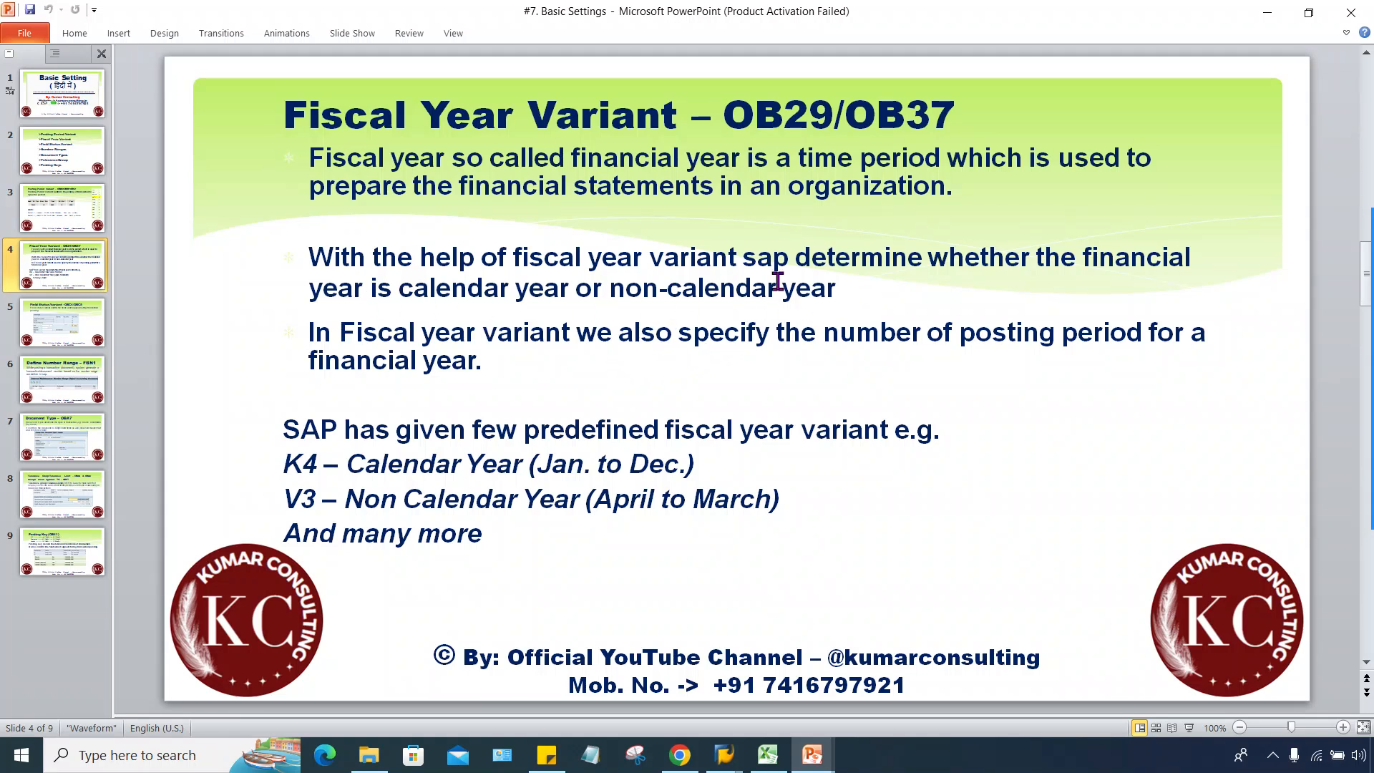
# Switch to the SAP company code global data session and run /NF-02 there to open G/L account posting
pyautogui.moveTo(726, 760)
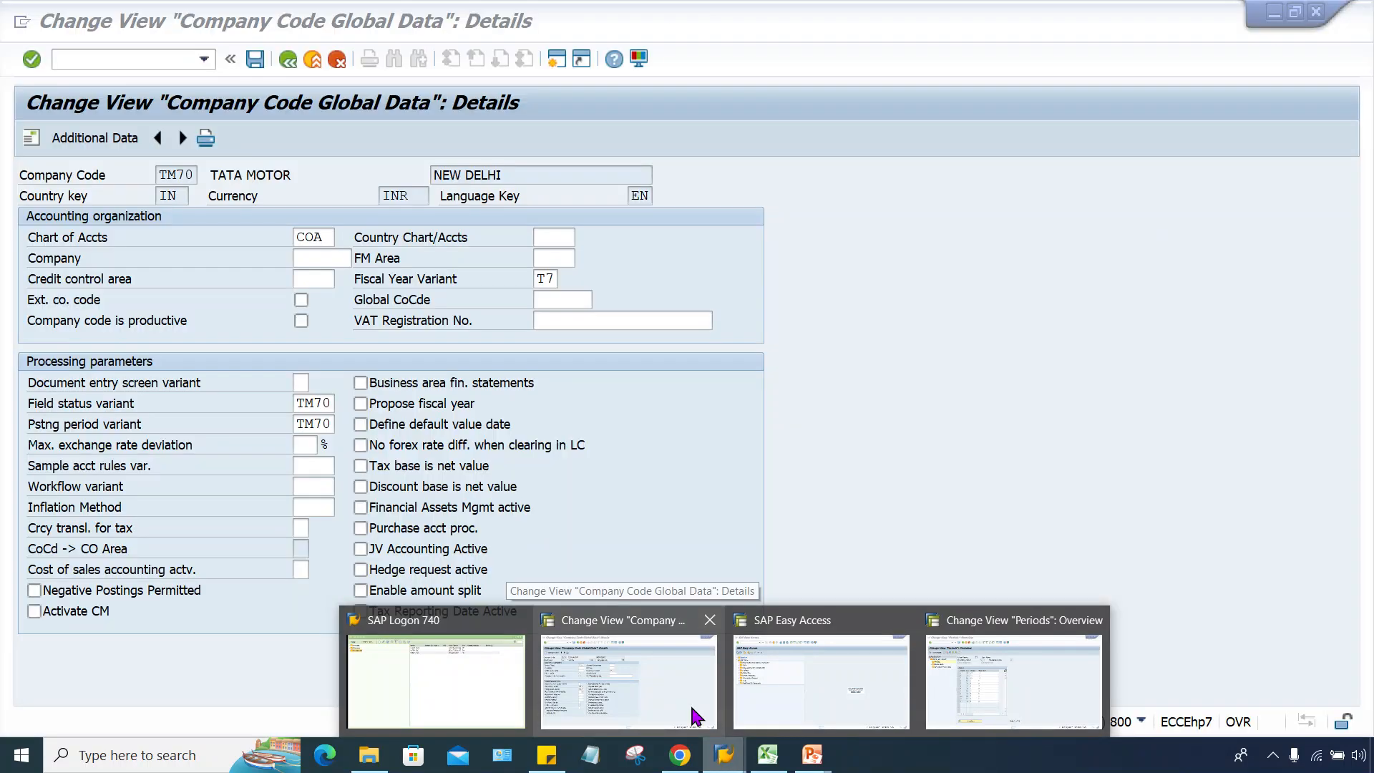
pyautogui.click(692, 711)
pyautogui.click(83, 63)
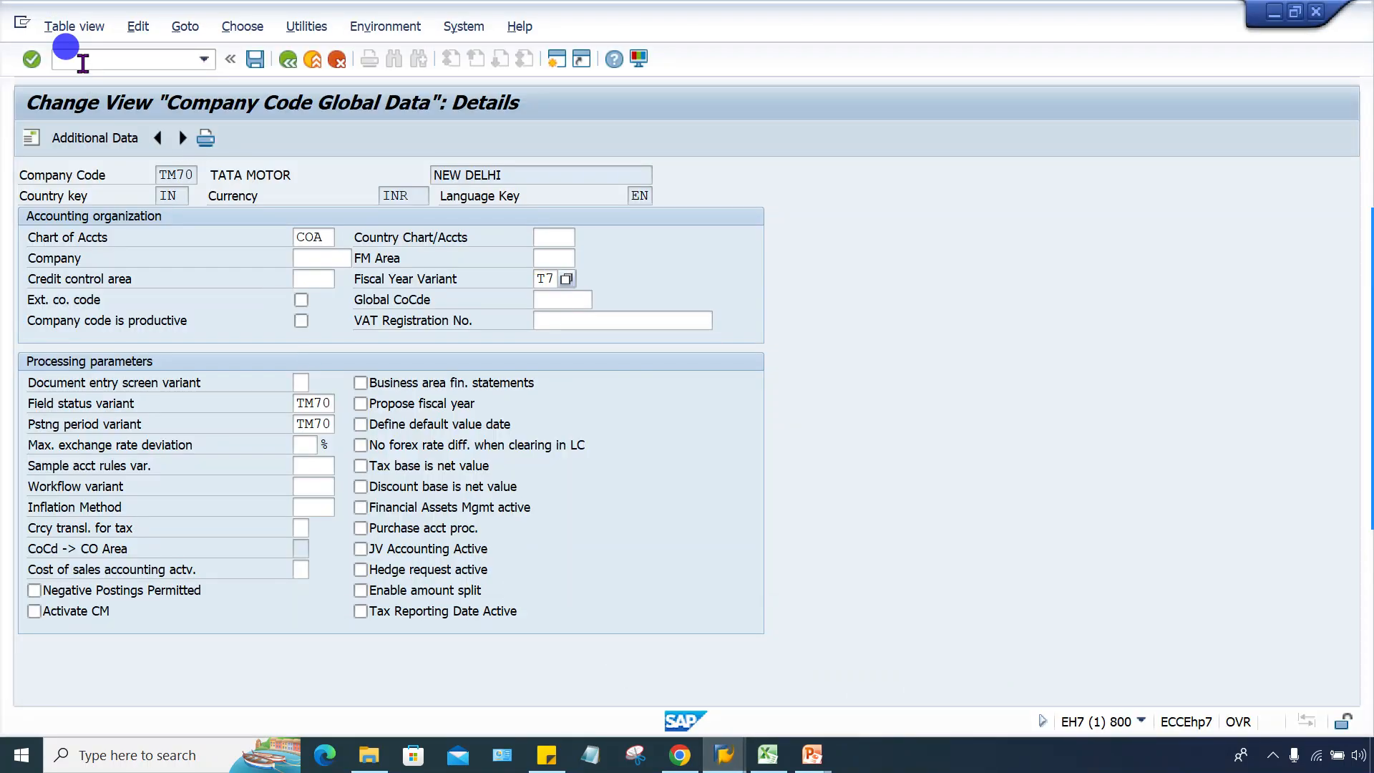
pyautogui.write('/NF-02')
pyautogui.press('Return')
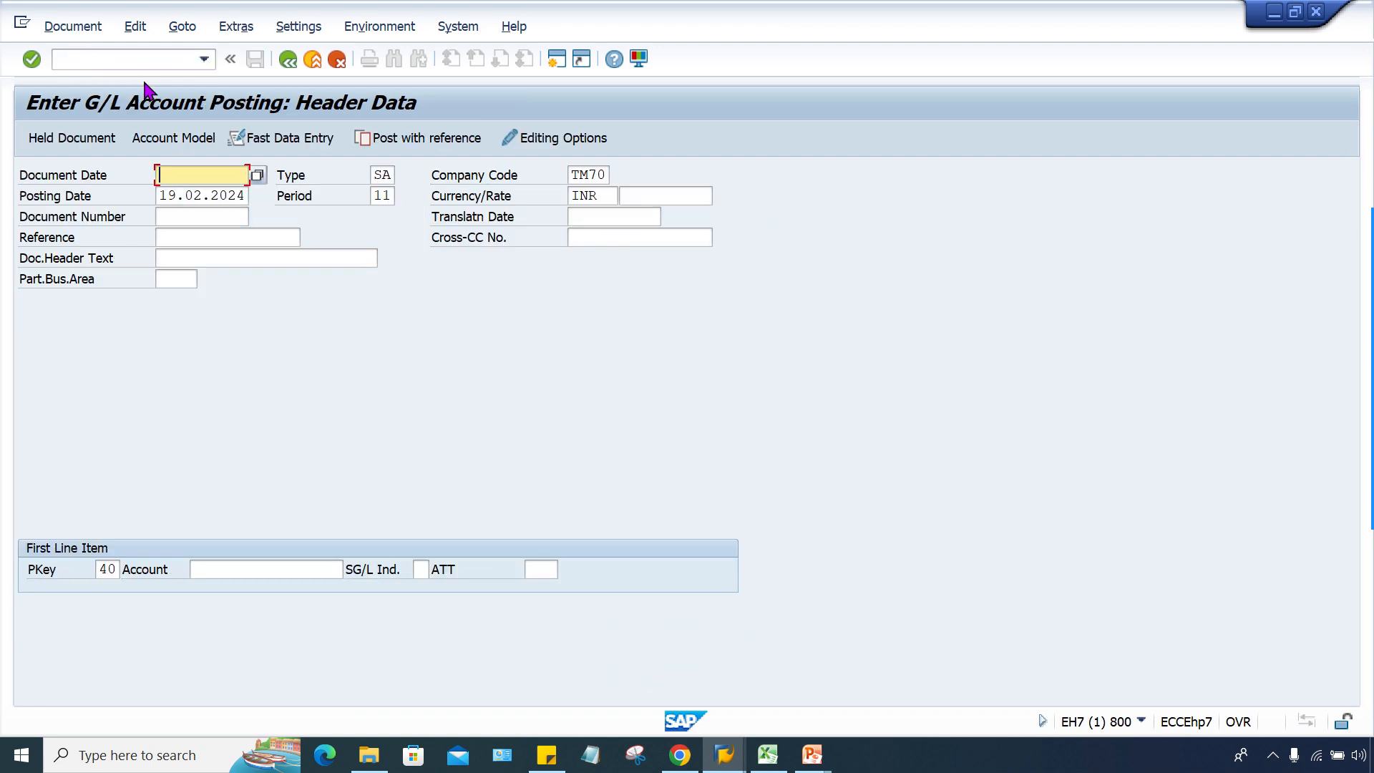
# Set the document date to 19.02.2024 and clear the period in the posting header
pyautogui.click(206, 179)
pyautogui.click(190, 191)
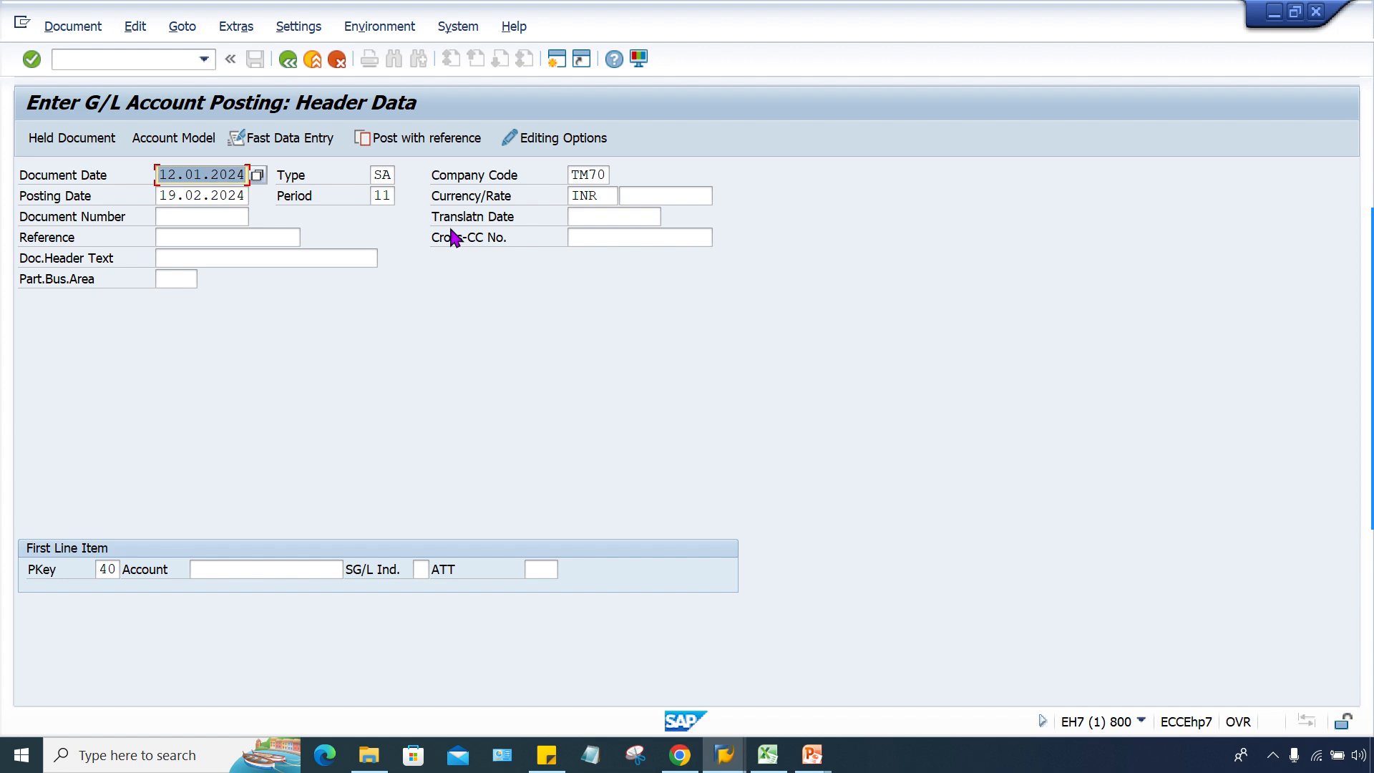
pyautogui.write('19')
pyautogui.press('Down')
pyautogui.press('Return')
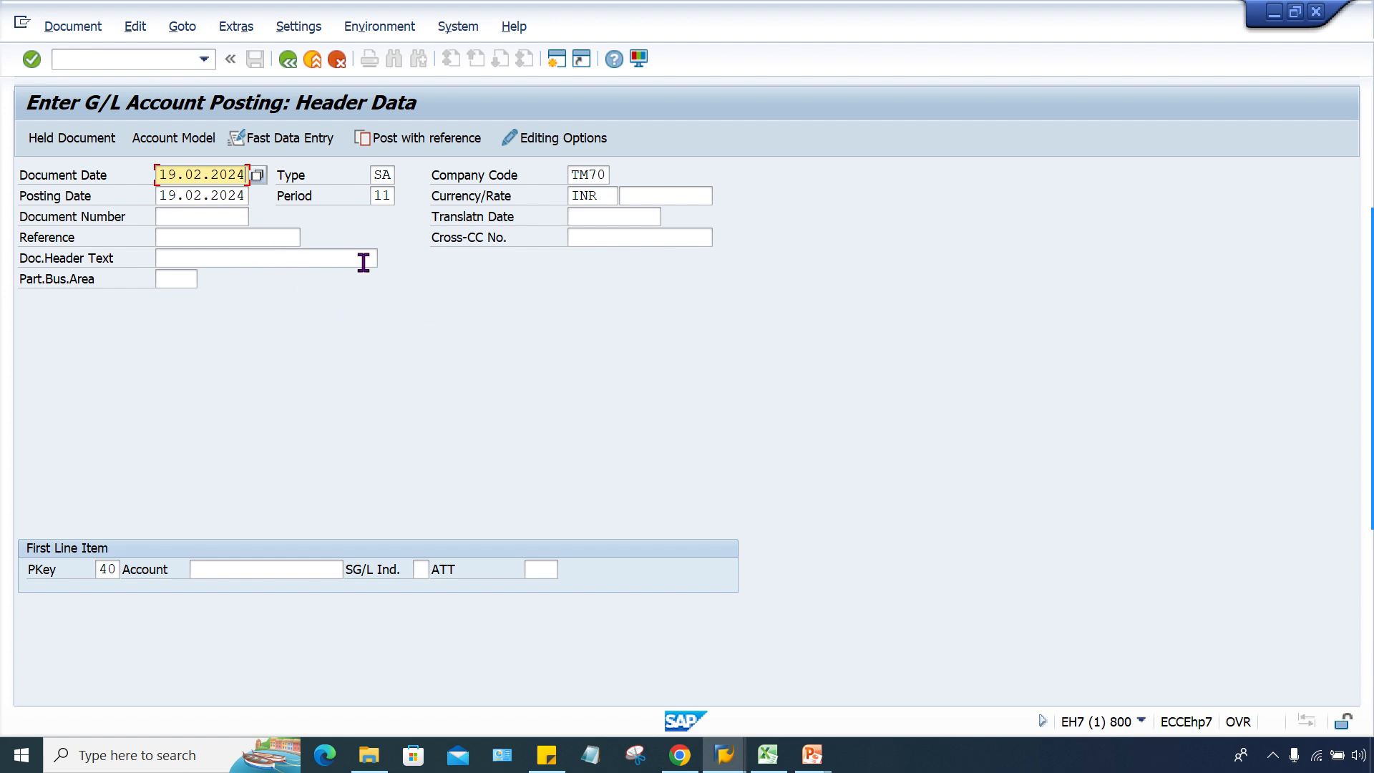
pyautogui.doubleClick(381, 195)
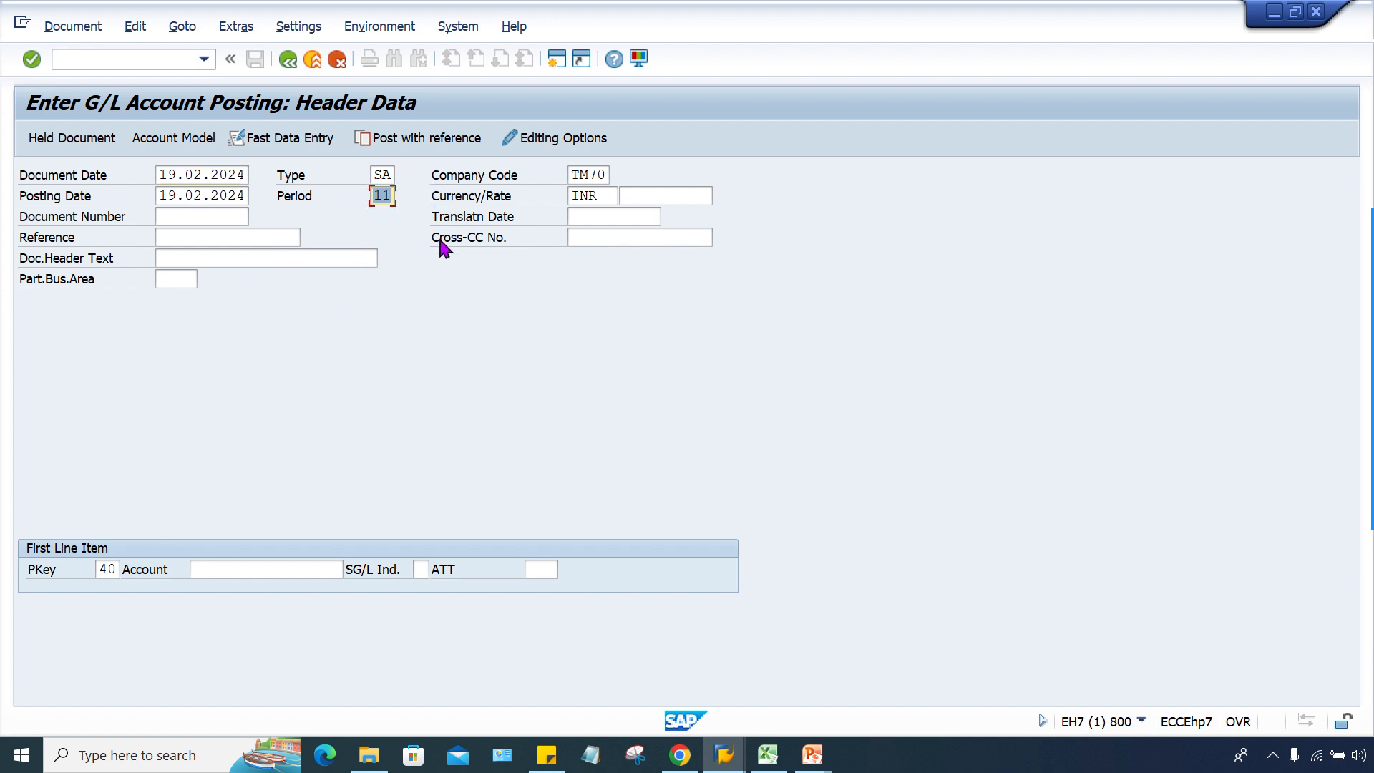
pyautogui.press('Delete')
pyautogui.click(455, 357)
# Choose G/L account 4000 for the first line item with posting key 40 and proceed to its item details
pyautogui.click(263, 565)
pyautogui.click(330, 569)
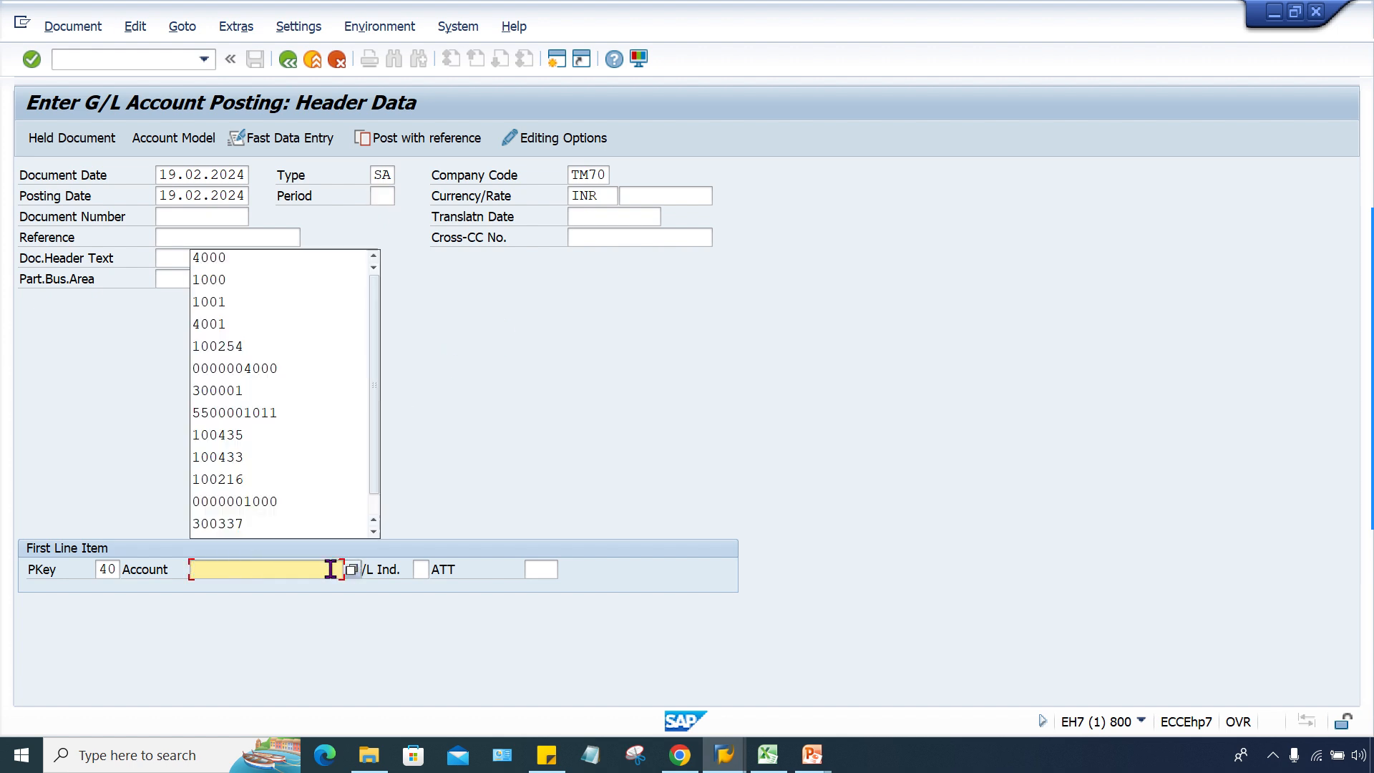
pyautogui.press('Return')
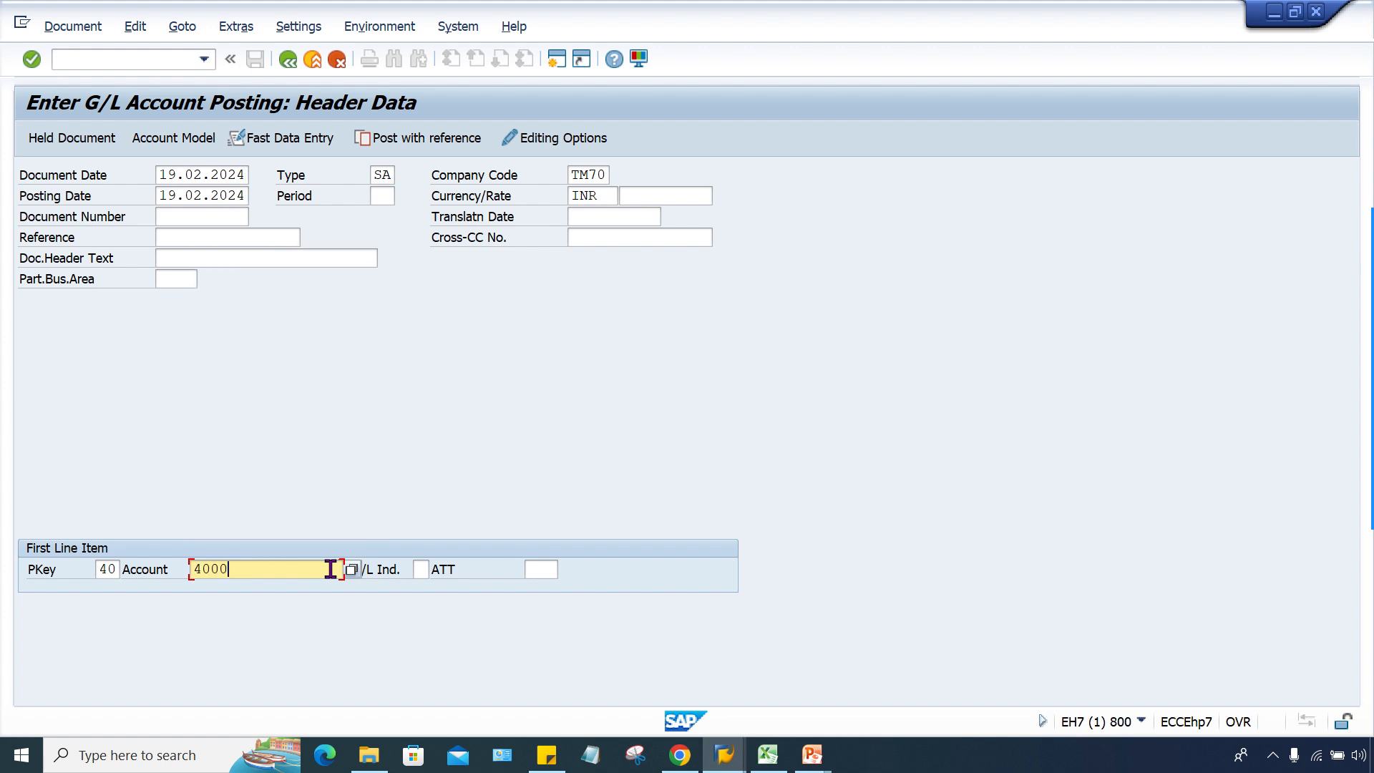
pyautogui.press('Return')
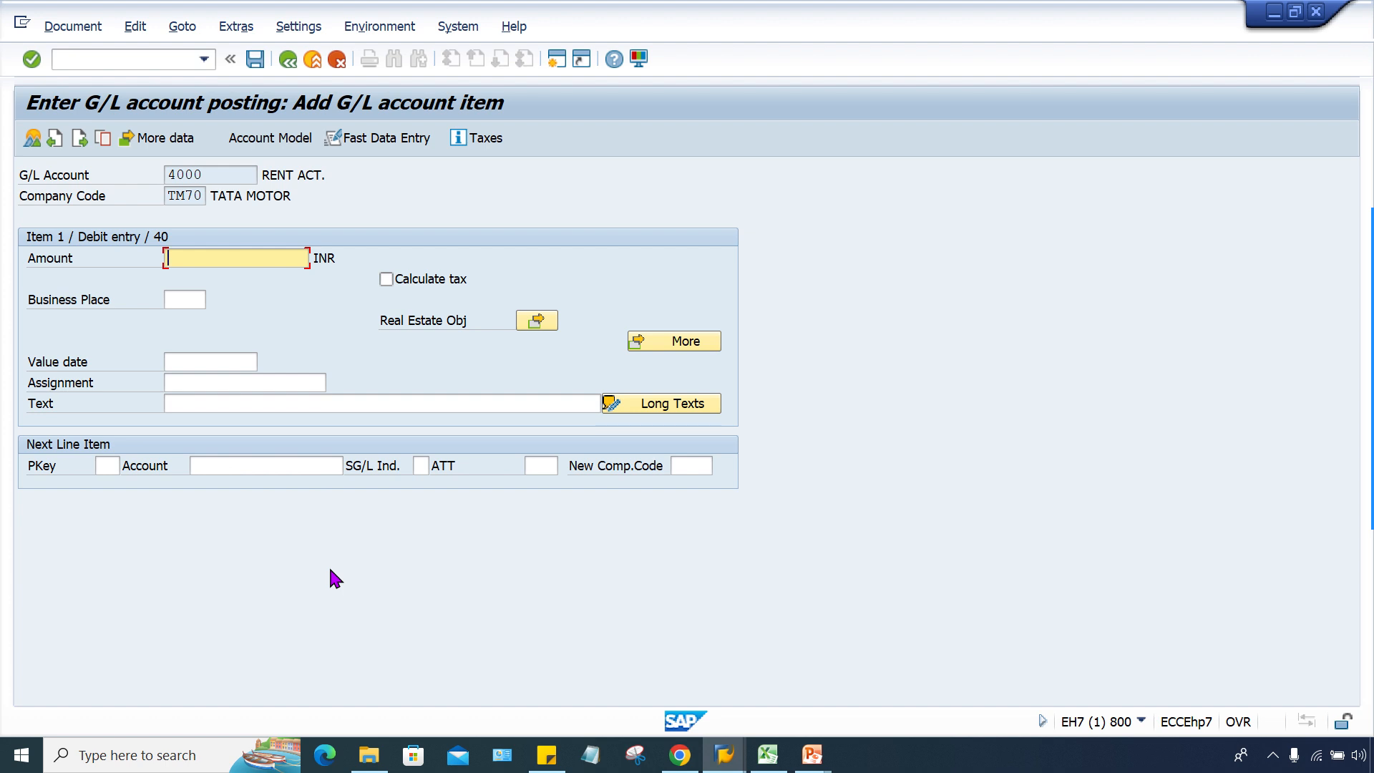
# Enter 6000 as the debit amount, and posting key 50 with G/L account 1001 for the next line item
pyautogui.write('6000')
pyautogui.press('Tab')
pyautogui.press('Tab')
pyautogui.hotkey('shift', 'Tab')
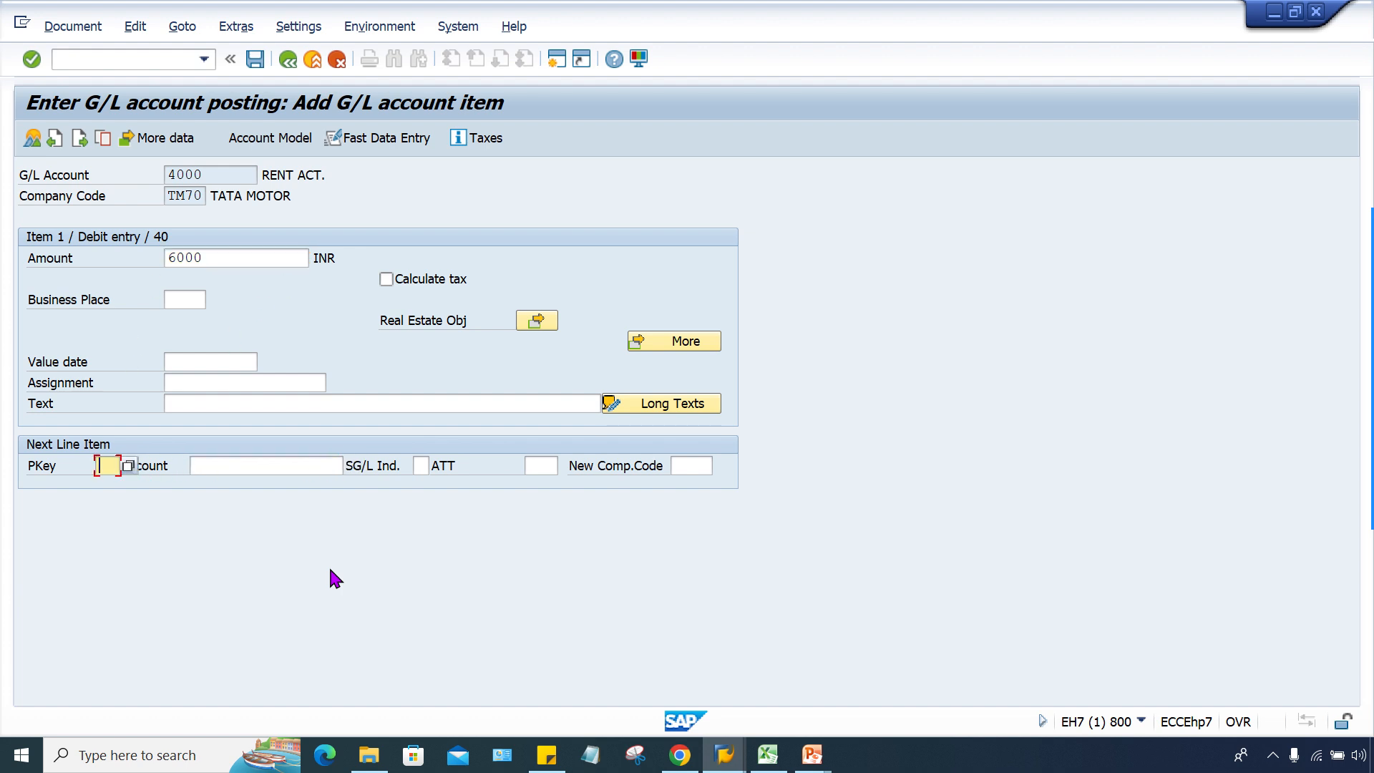
pyautogui.write('50')
pyautogui.press('Tab')
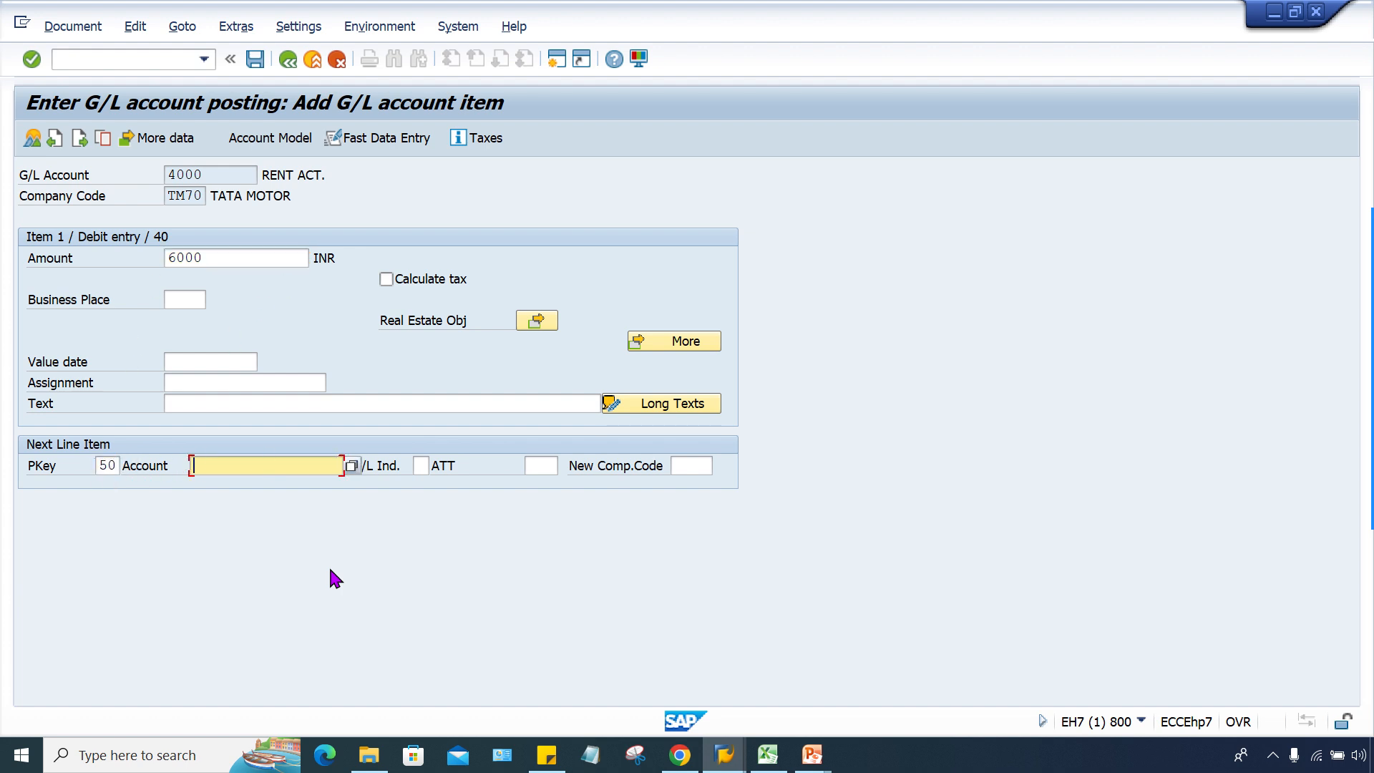
pyautogui.write('1')
pyautogui.press('Down')
pyautogui.press('Down')
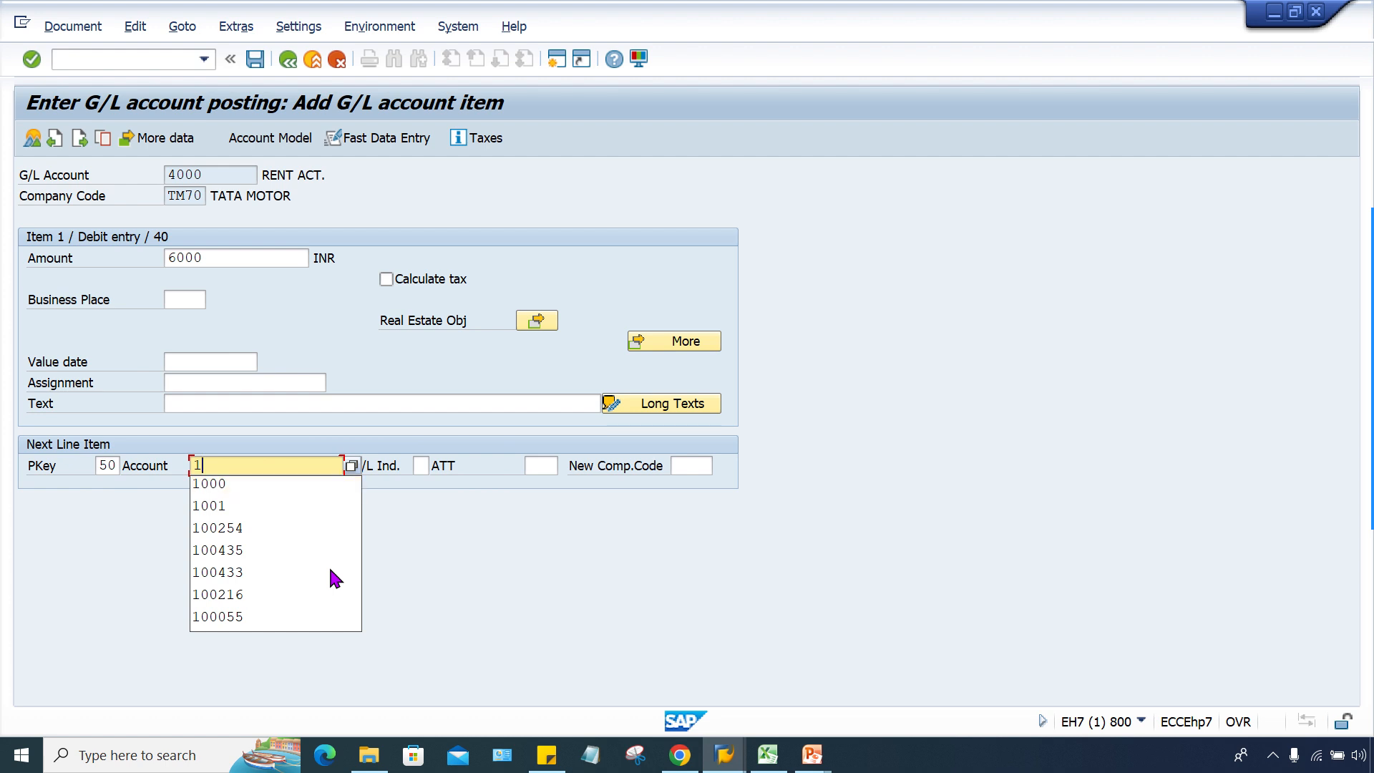
pyautogui.press('Return')
pyautogui.press('Return')
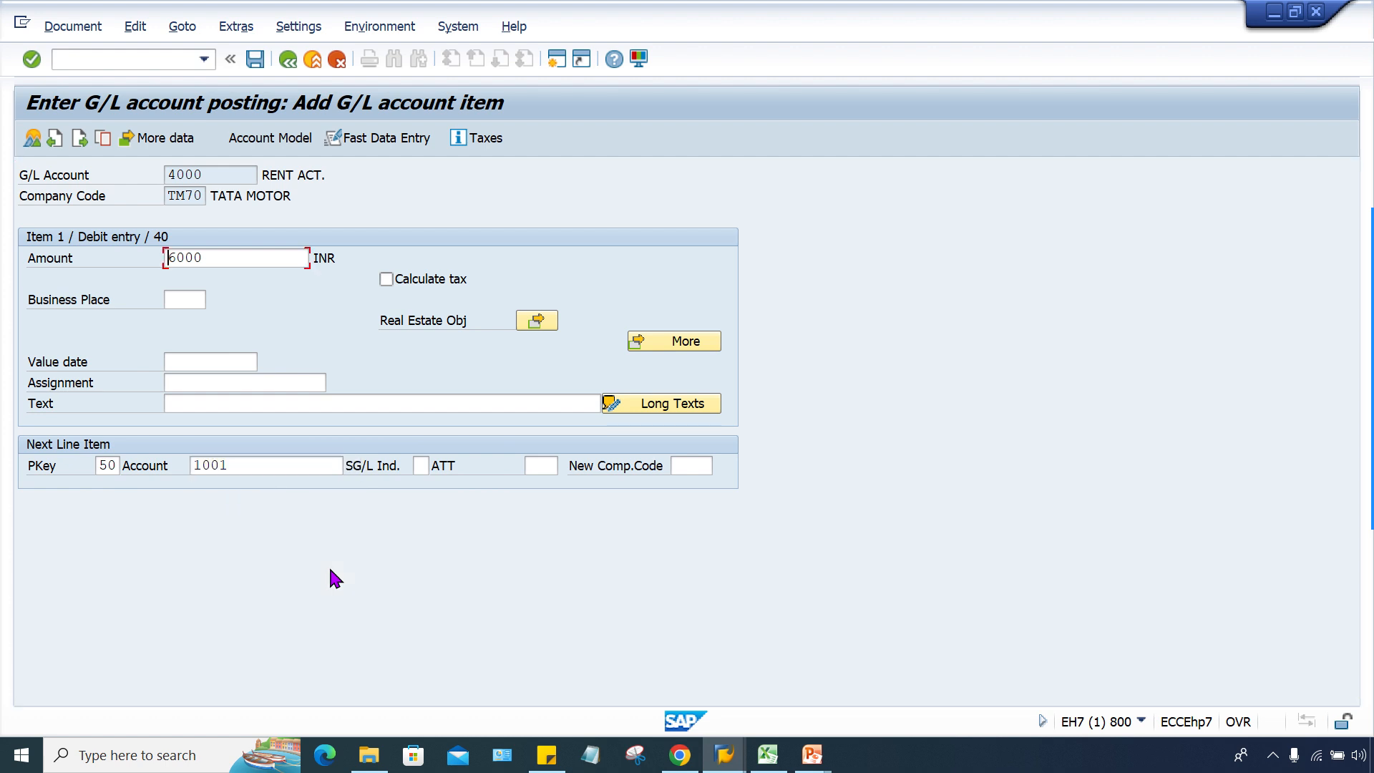
# Enter * as the credit item's amount and display the document overview
pyautogui.write('*')
pyautogui.click(48, 23)
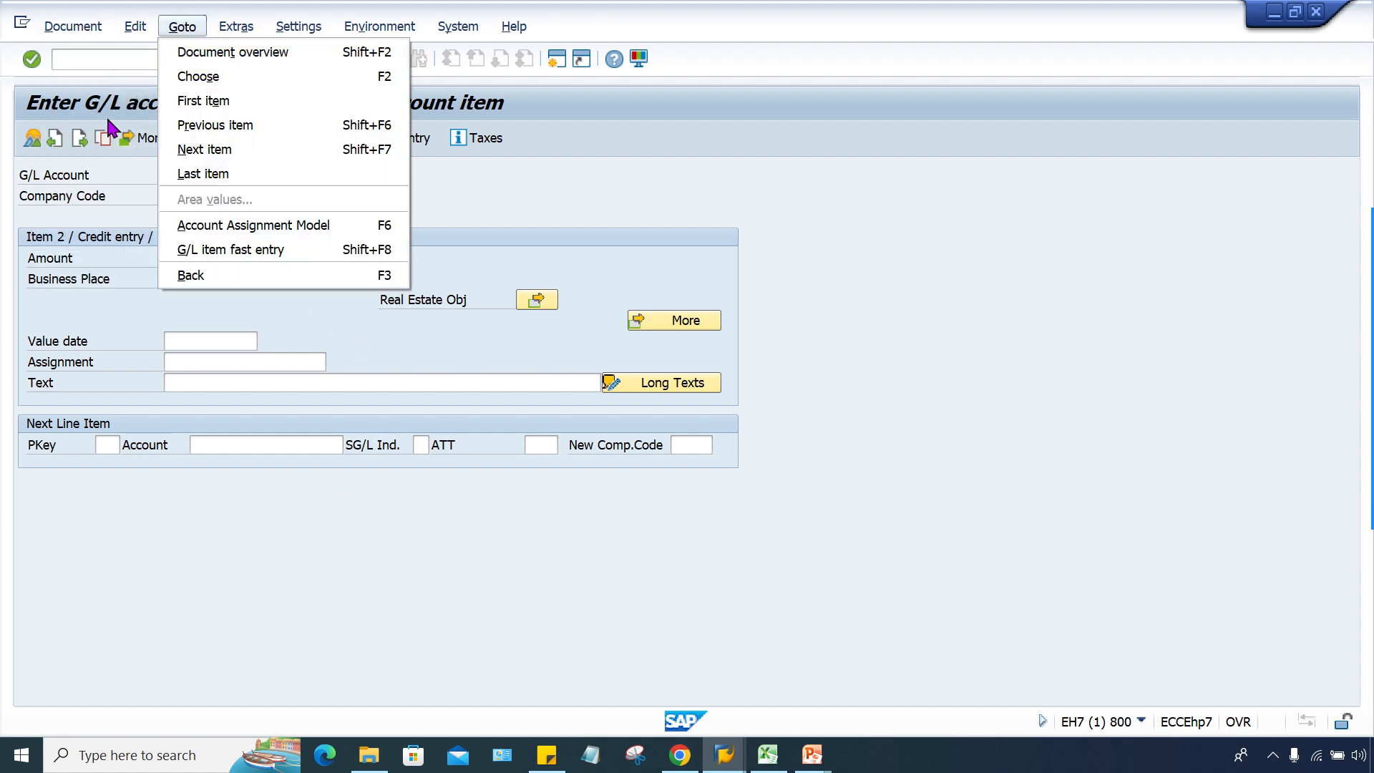
pyautogui.click(83, 123)
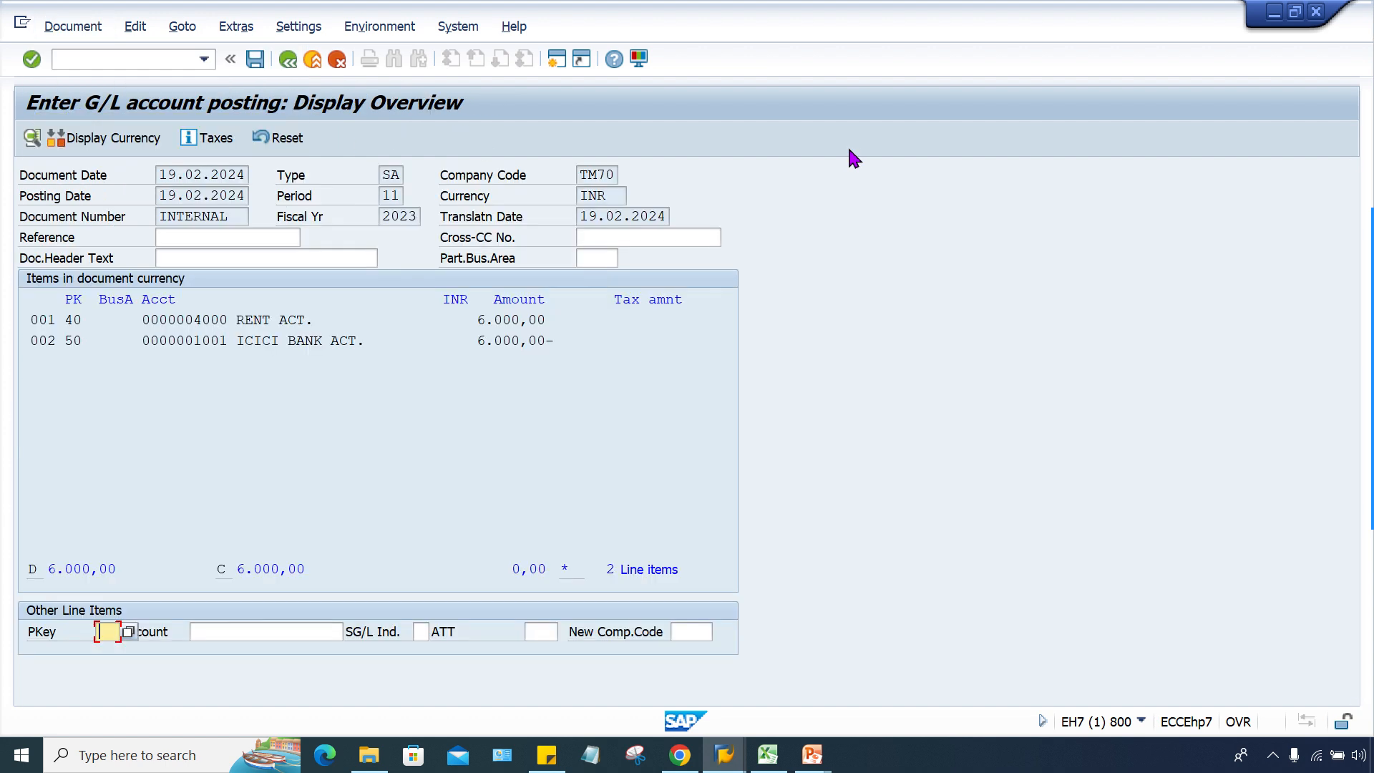
# Examine the period, document date, posting date and company code in the G/L posting overview
pyautogui.doubleClick(390, 195)
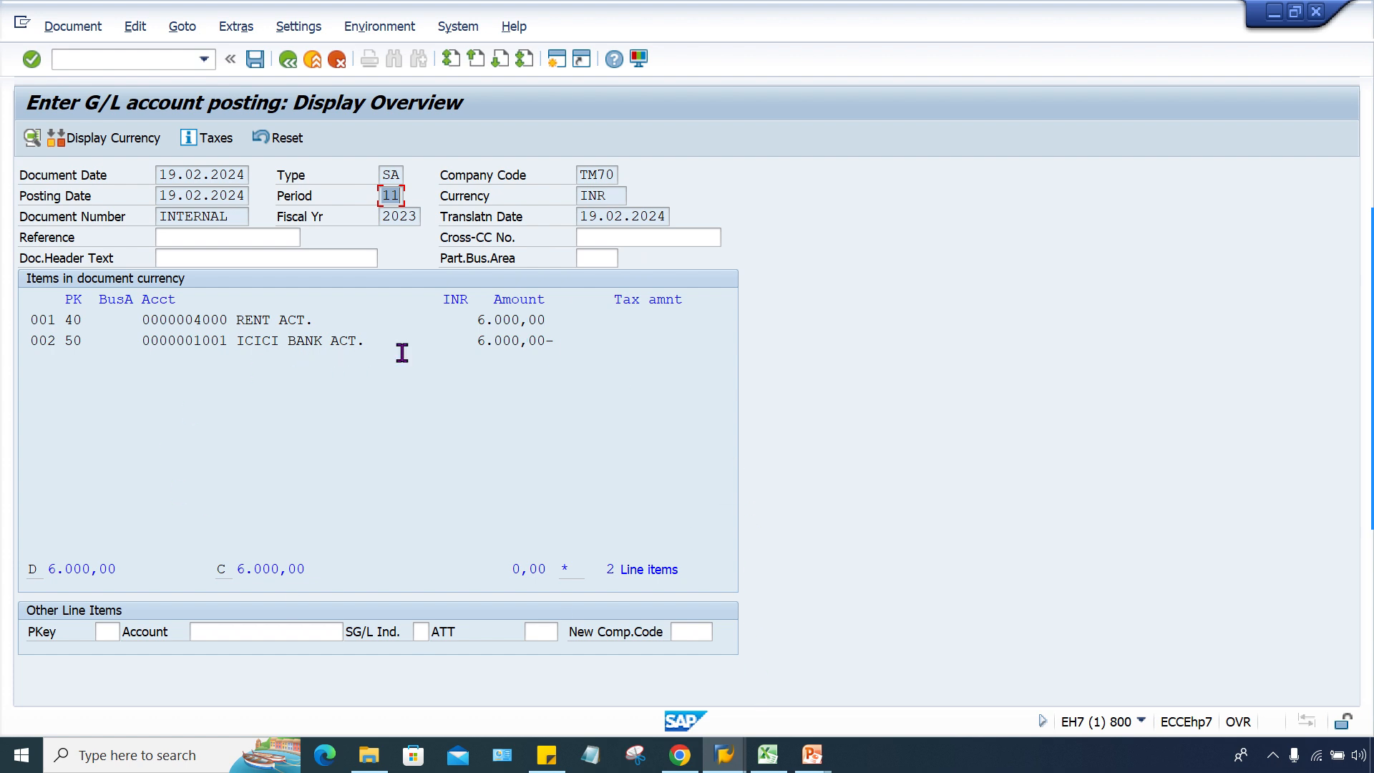
pyautogui.click(338, 297)
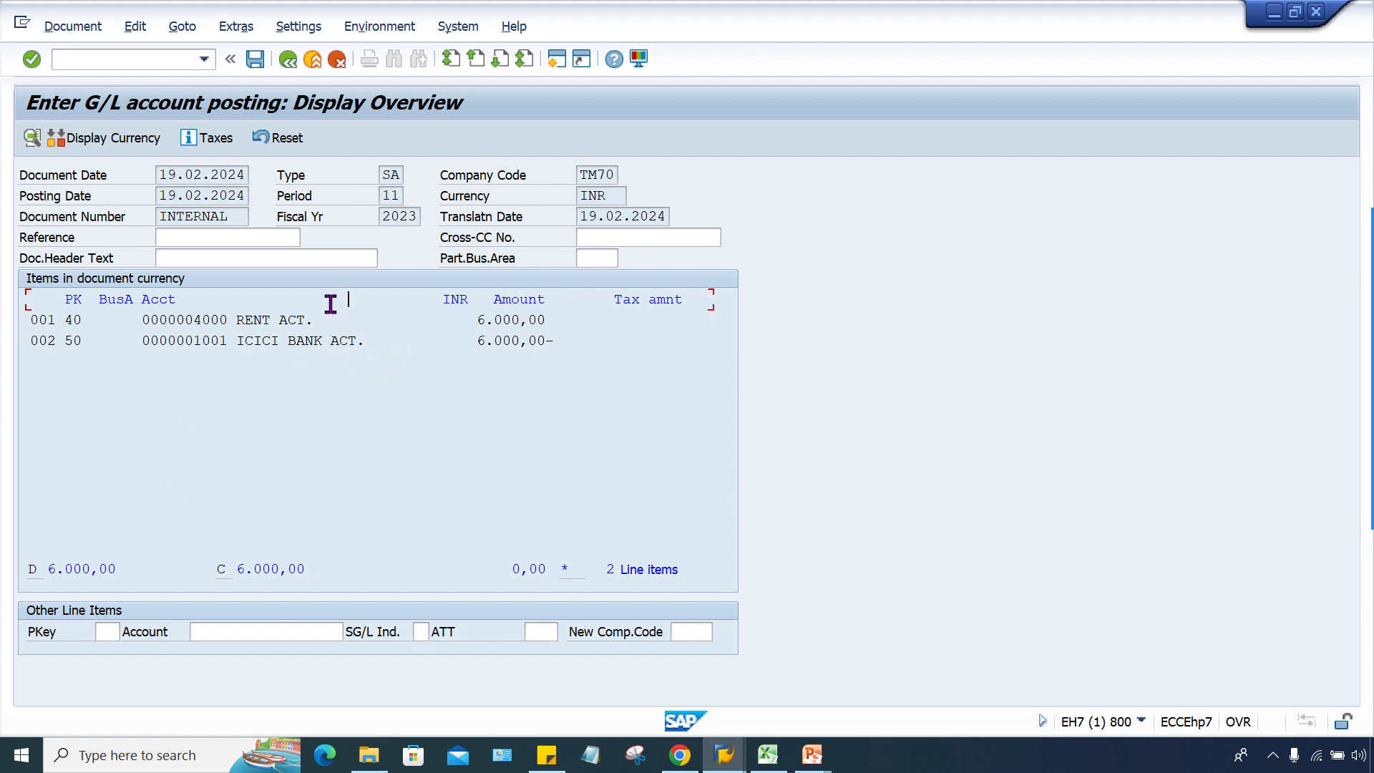
pyautogui.click(166, 175)
pyautogui.click(172, 195)
pyautogui.moveTo(581, 174); pyautogui.dragTo(671, 170)
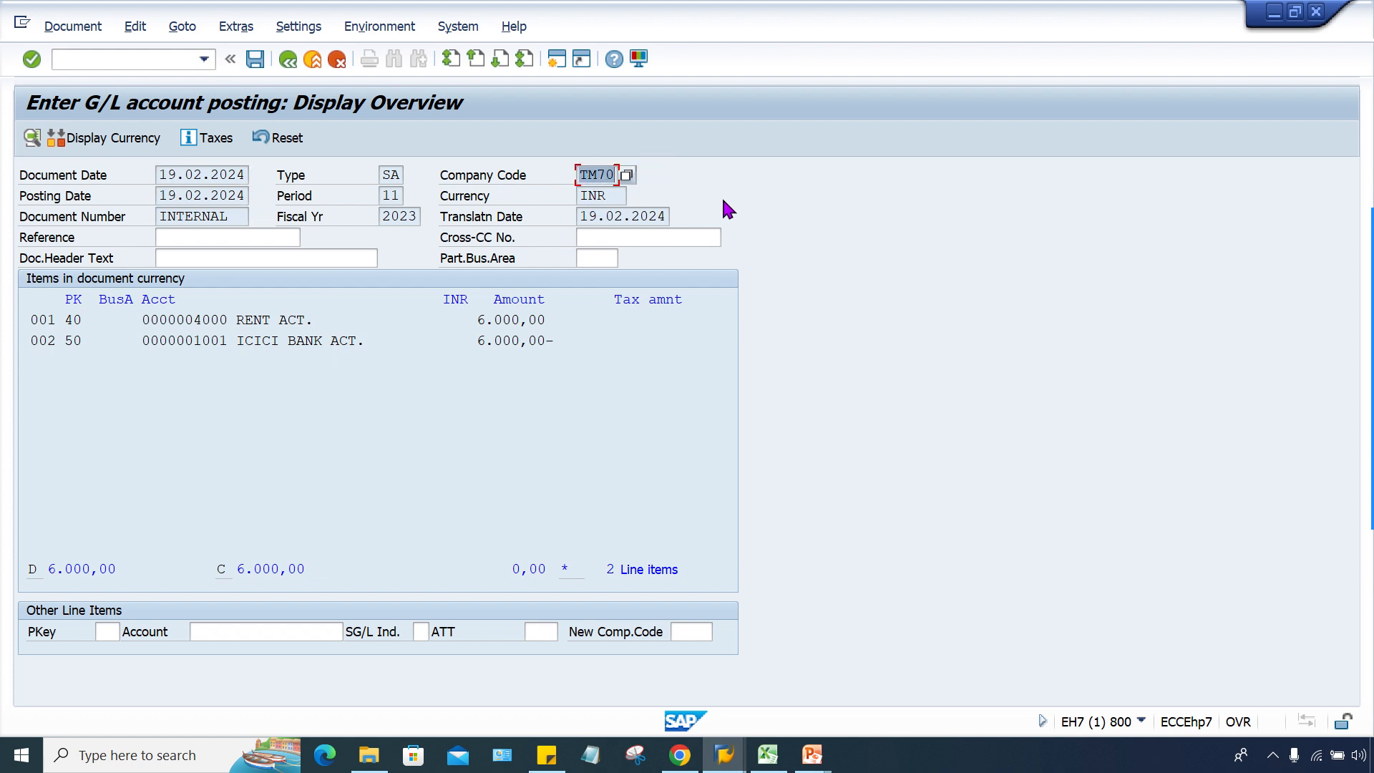
pyautogui.moveTo(159, 174); pyautogui.dragTo(245, 187)
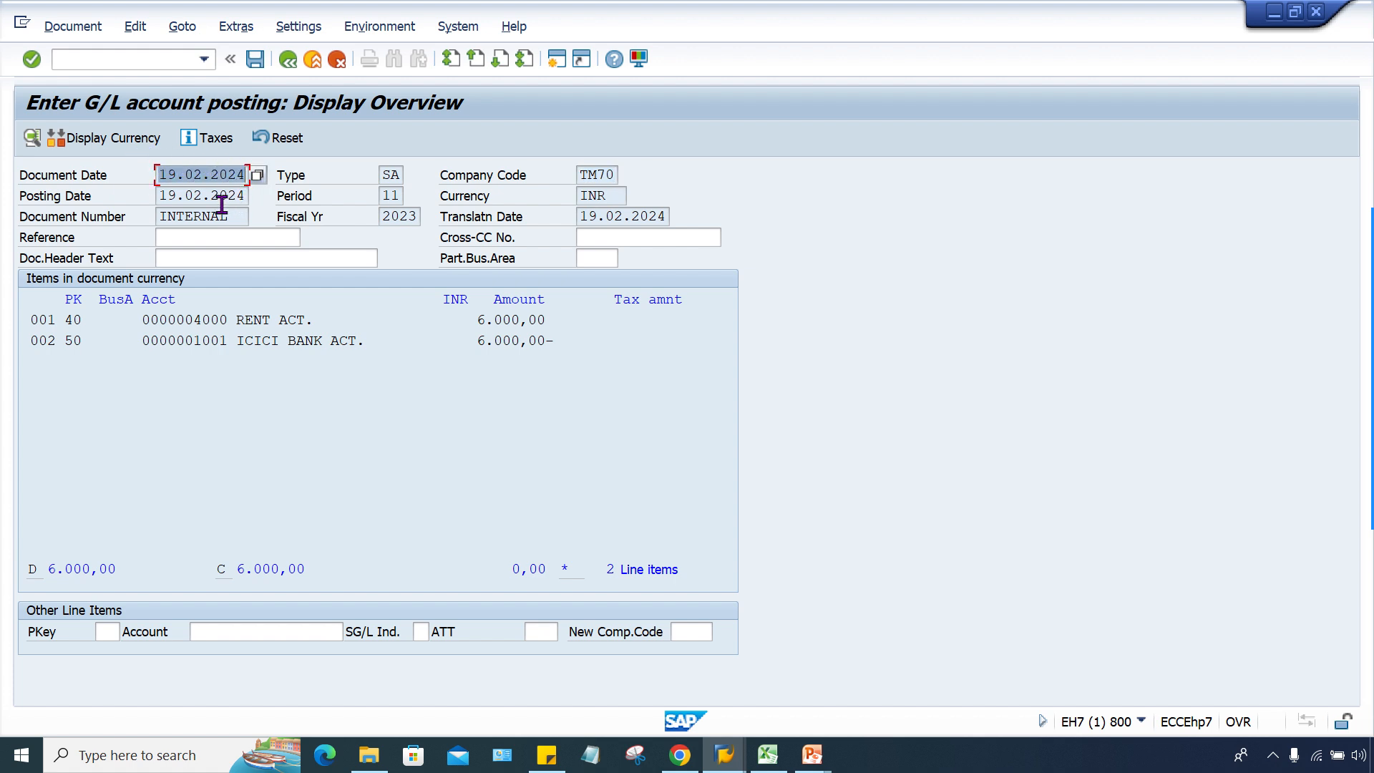
pyautogui.click(189, 174)
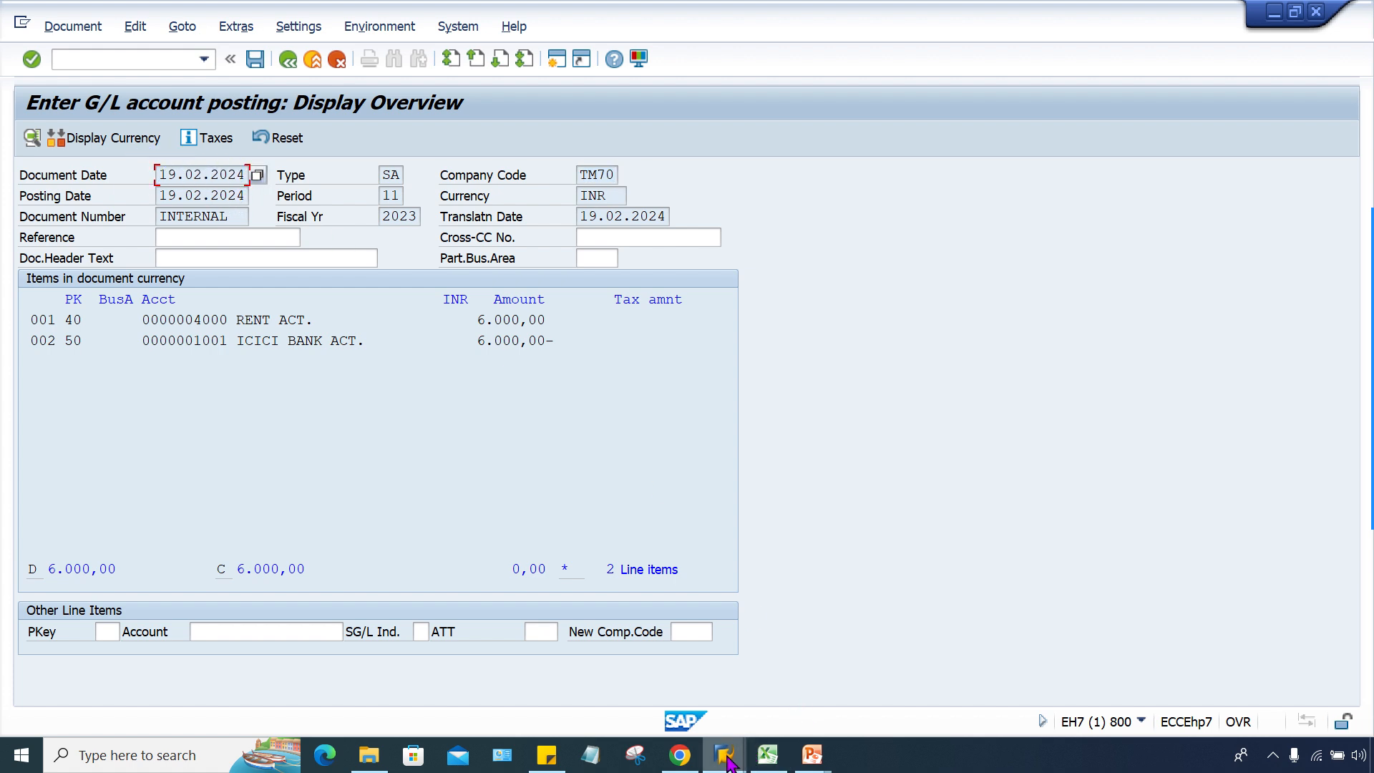
pyautogui.moveTo(740, 740)
pyautogui.click(948, 400)
pyautogui.click(579, 175)
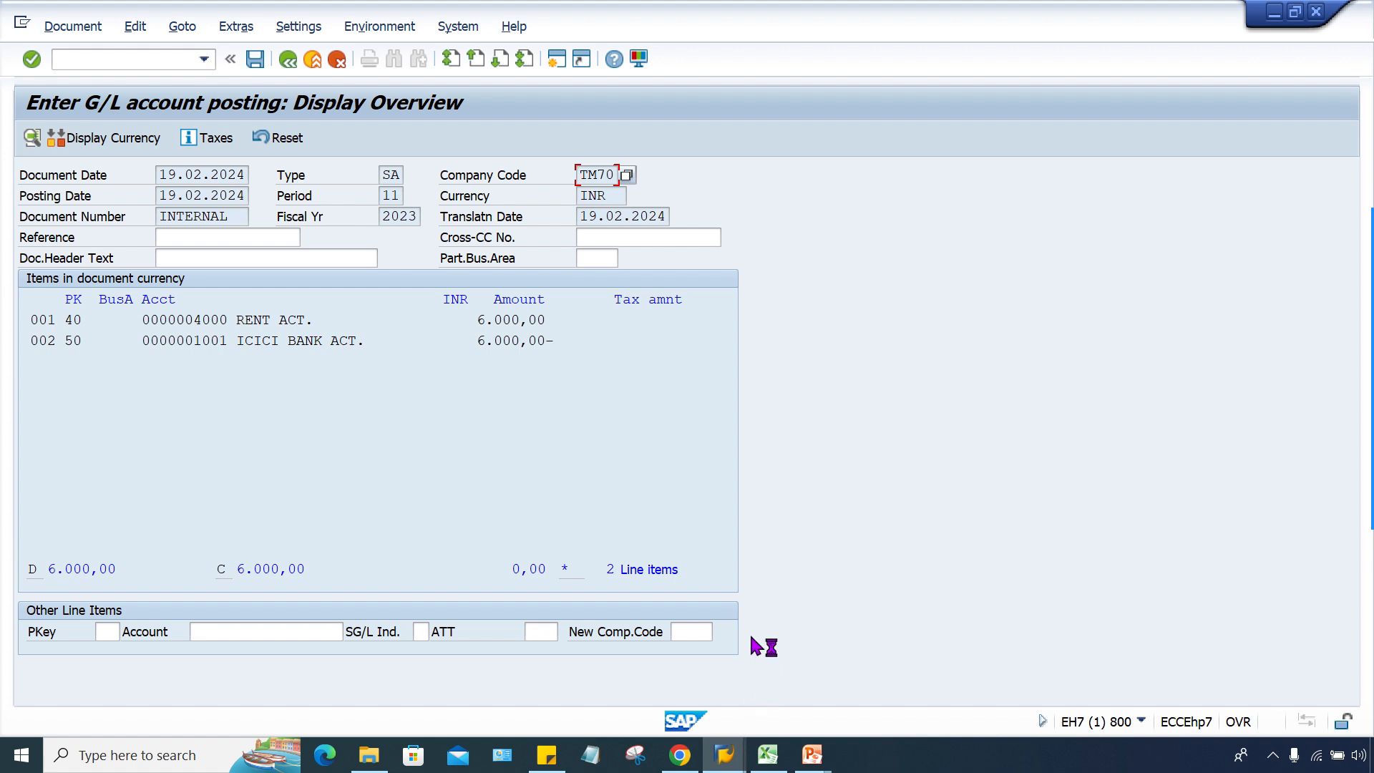
# Switch to the session showing variant T7's periods and check which posting period is assigned to month 2
pyautogui.click(724, 758)
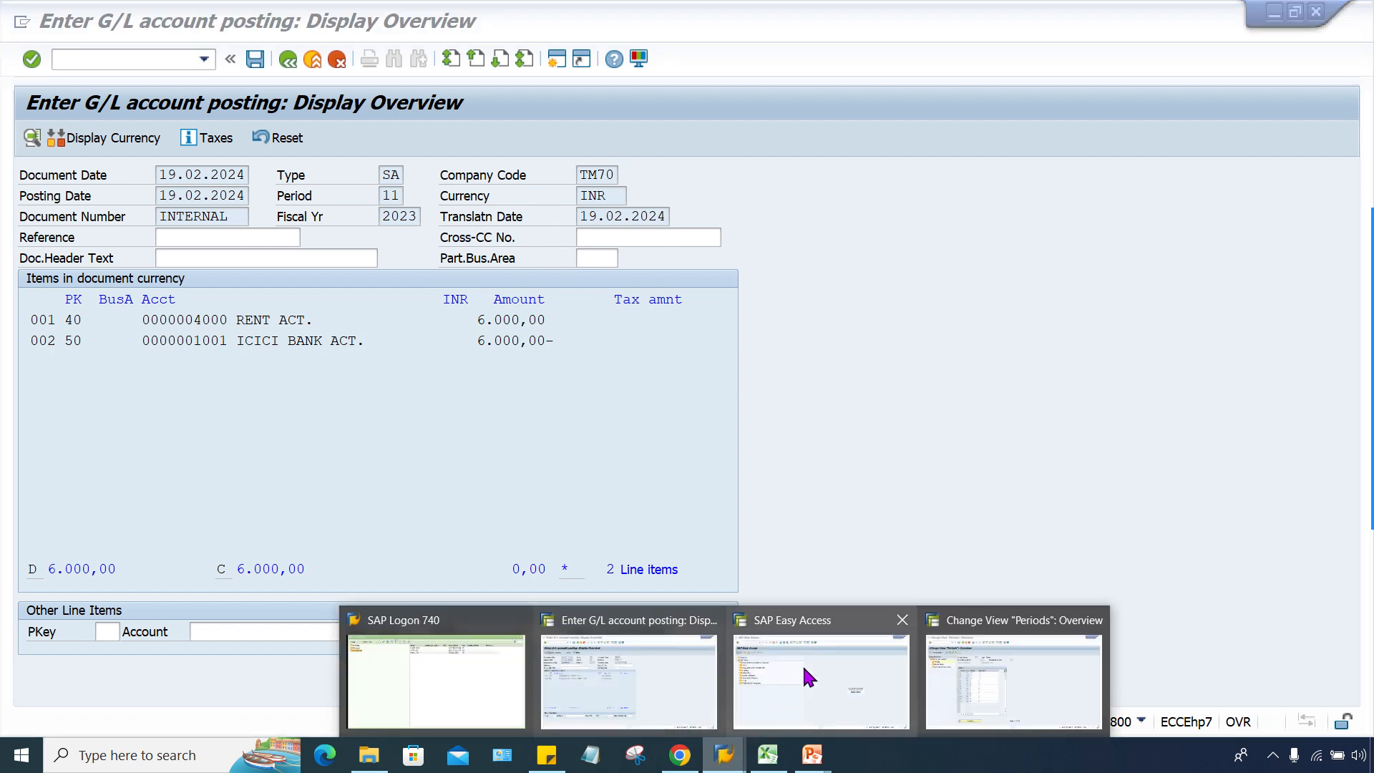
pyautogui.click(1051, 695)
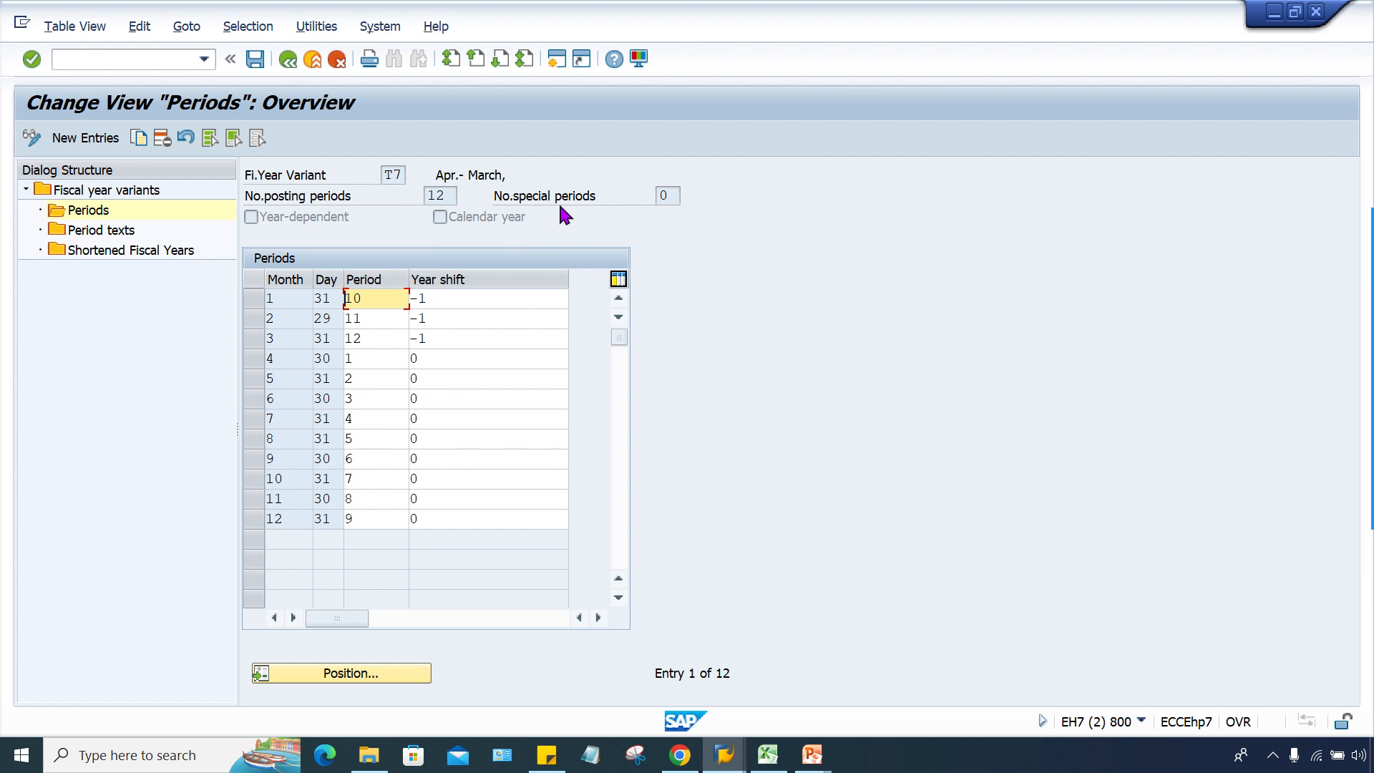
pyautogui.click(396, 175)
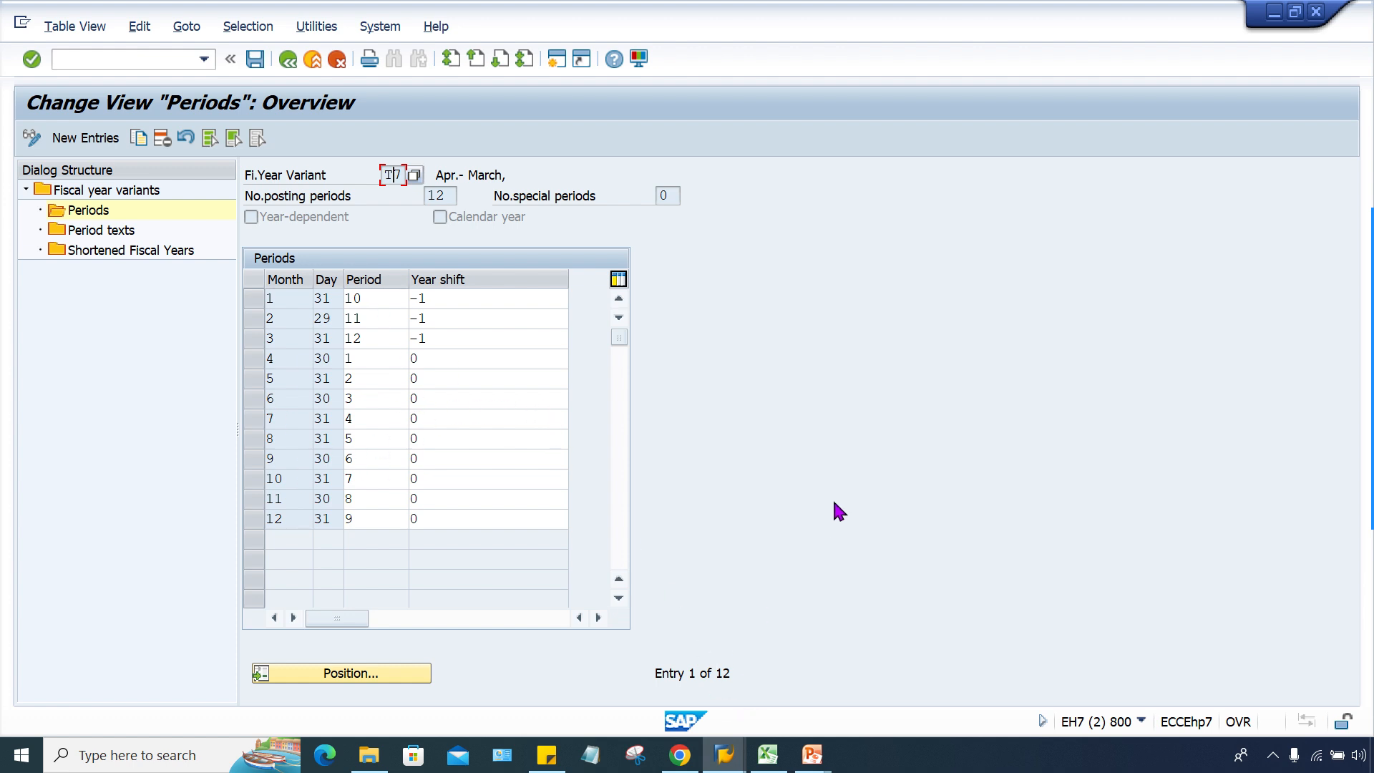
pyautogui.click(275, 317)
pyautogui.click(252, 317)
pyautogui.click(252, 319)
pyautogui.click(378, 311)
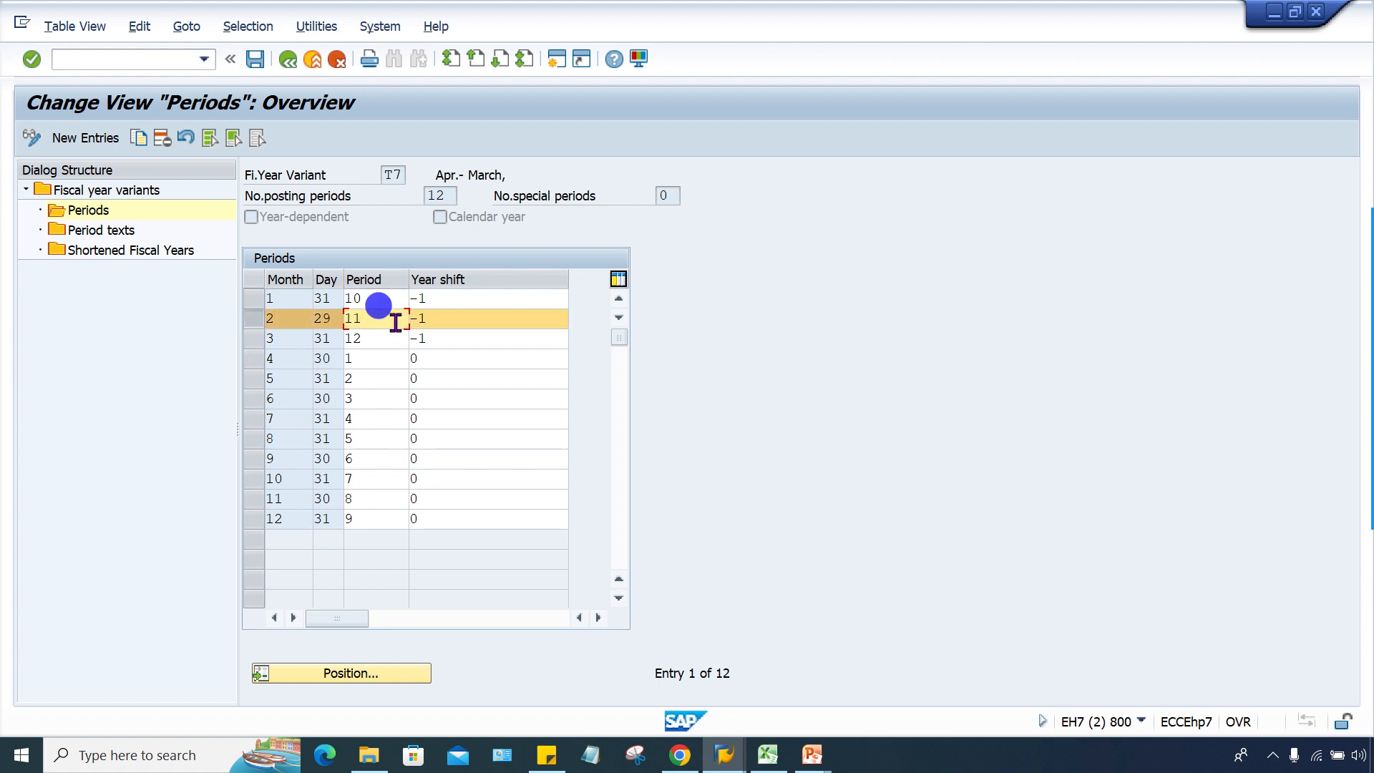
pyautogui.moveTo(390, 320); pyautogui.dragTo(312, 320)
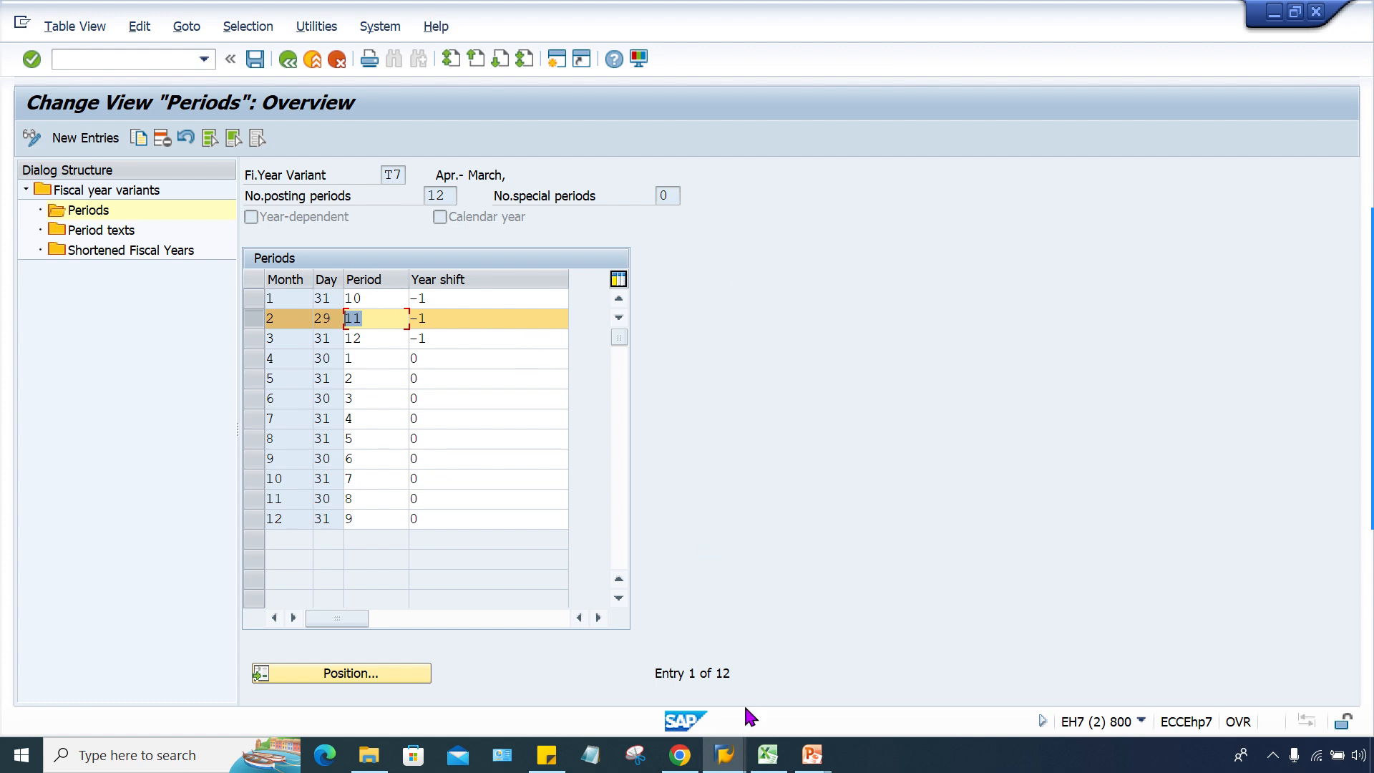
# Return to the G/L posting overview and compare the document's period with its document date
pyautogui.moveTo(724, 755)
pyautogui.click(671, 672)
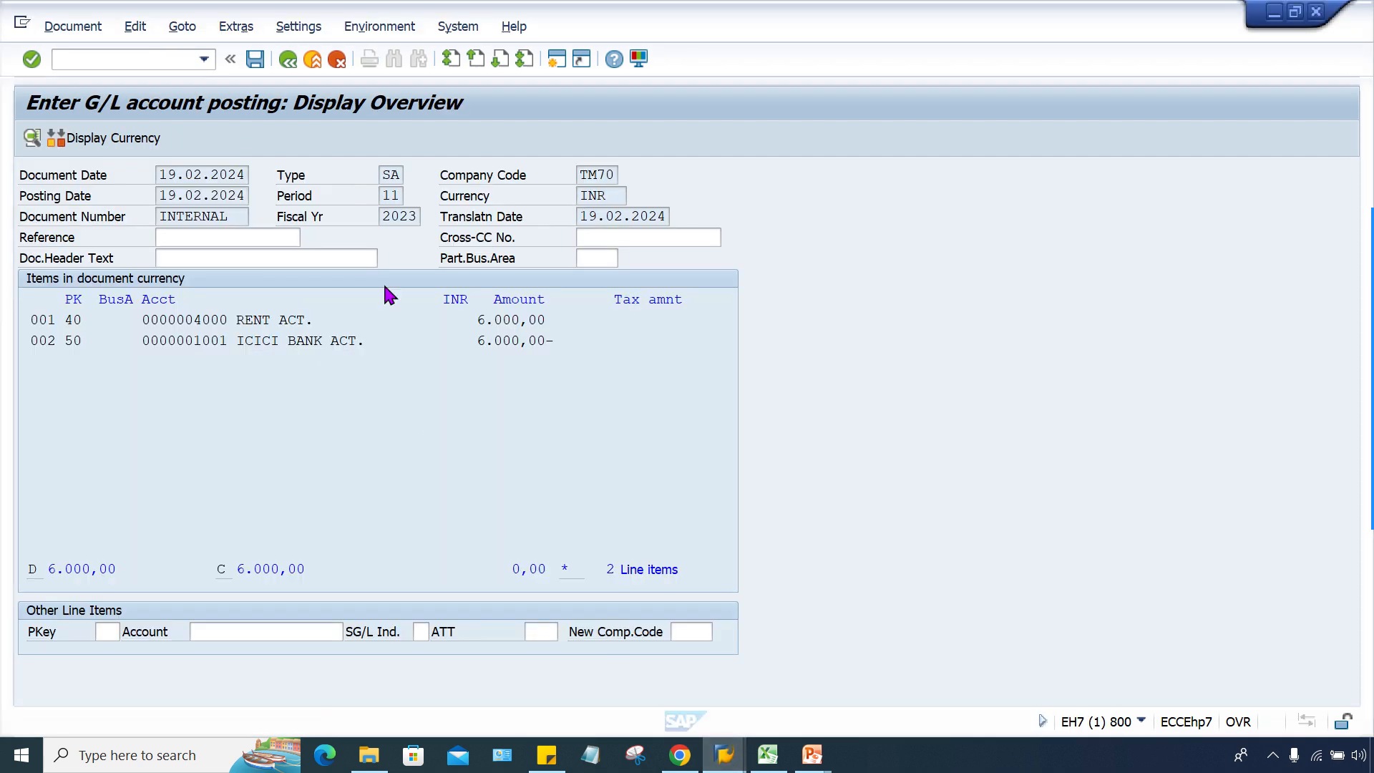
pyautogui.moveTo(381, 195); pyautogui.dragTo(404, 197)
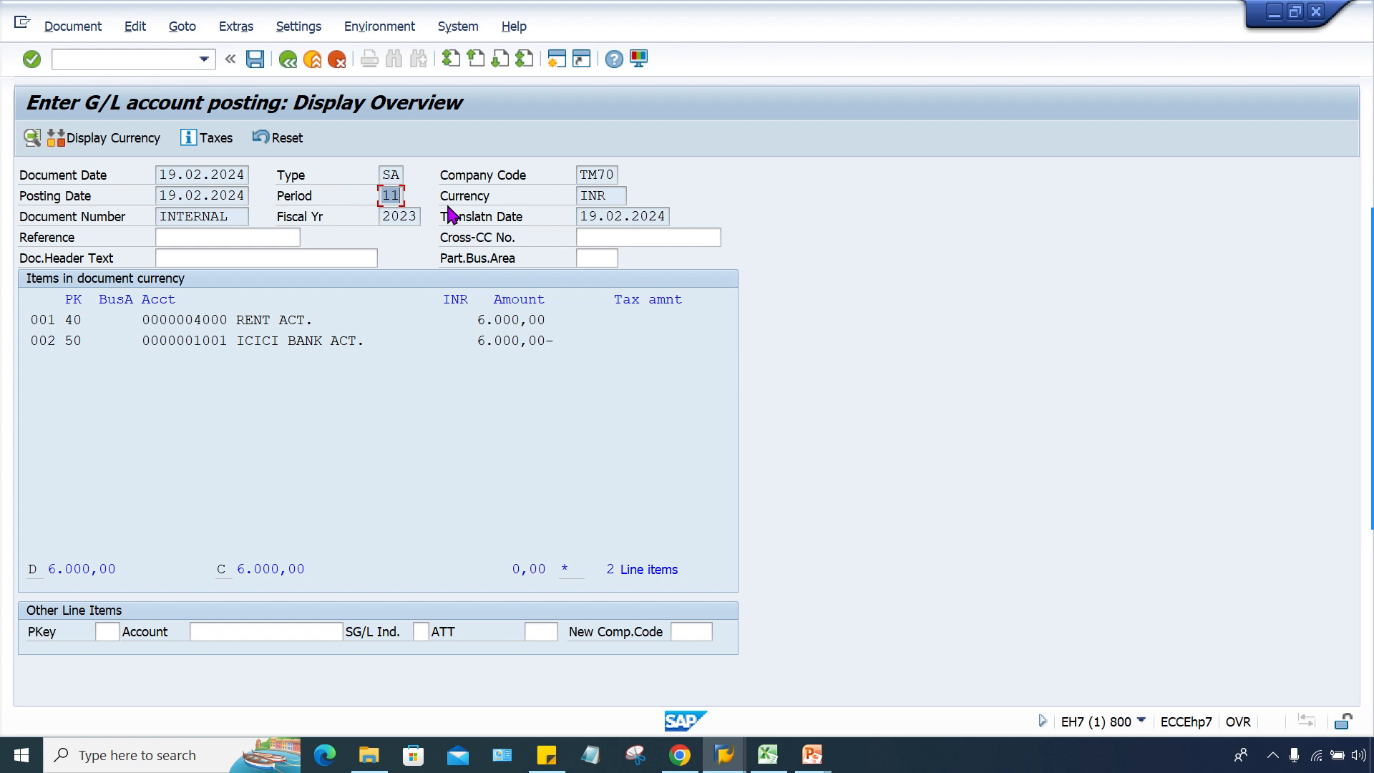
pyautogui.click(157, 174)
pyautogui.moveTo(159, 175); pyautogui.dragTo(261, 174)
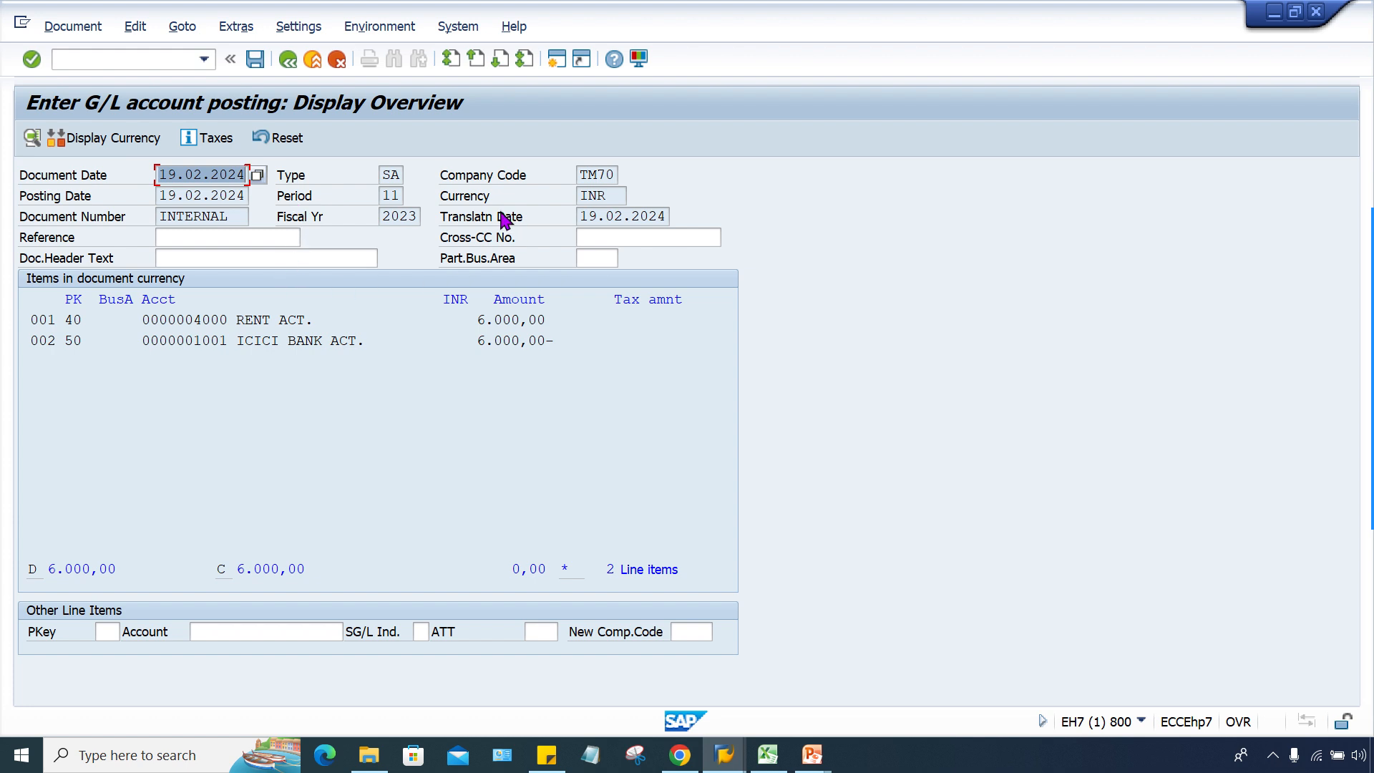
pyautogui.click(219, 175)
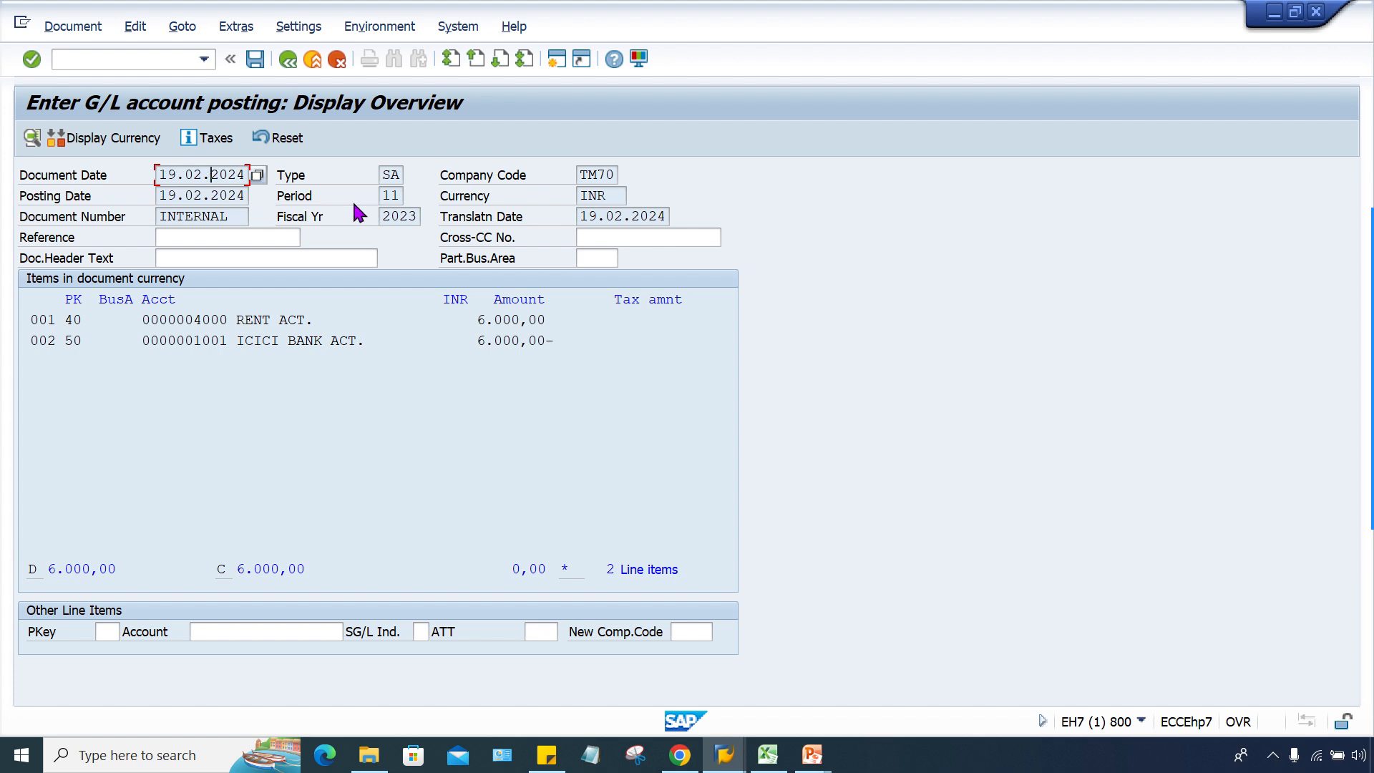
pyautogui.click(381, 195)
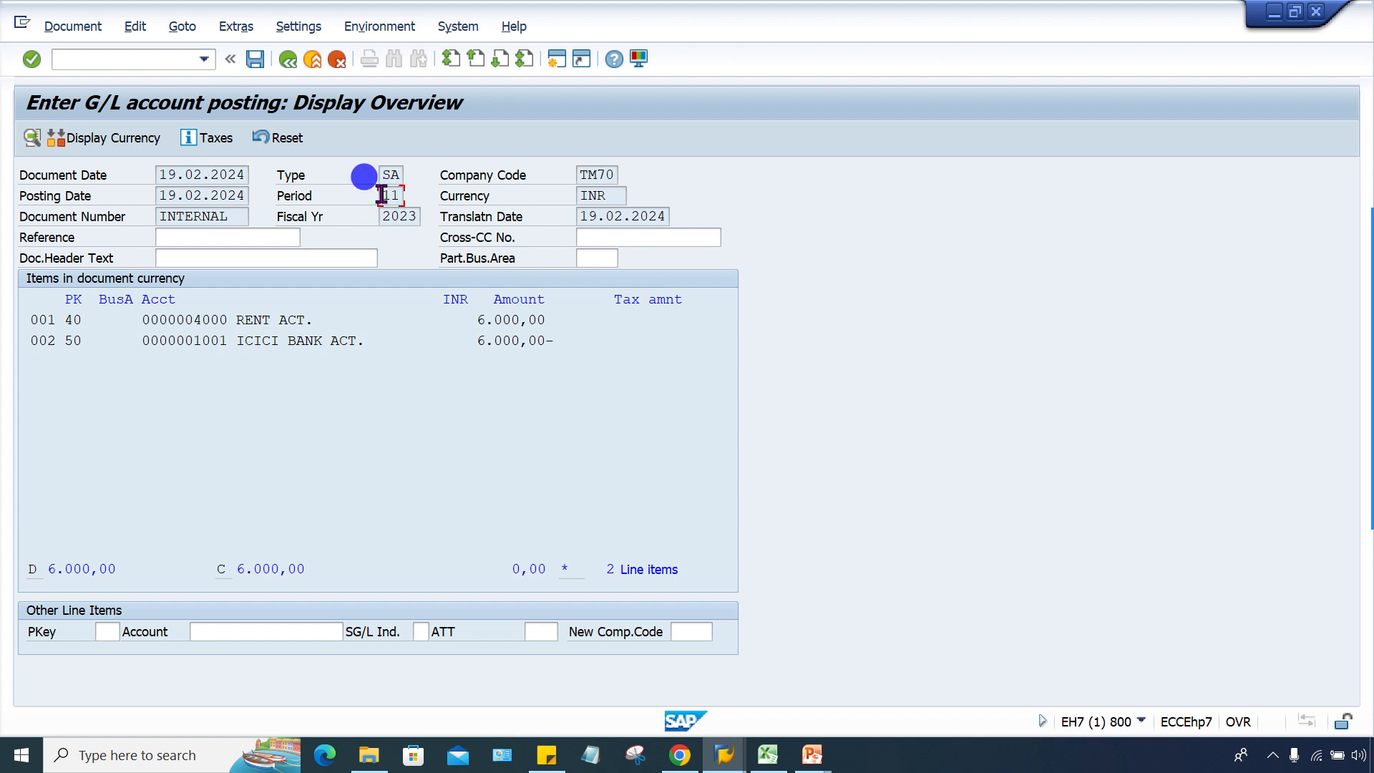
# Switch to the SAP Easy Access session and open transaction OB52 for the posting periods
pyautogui.click(724, 753)
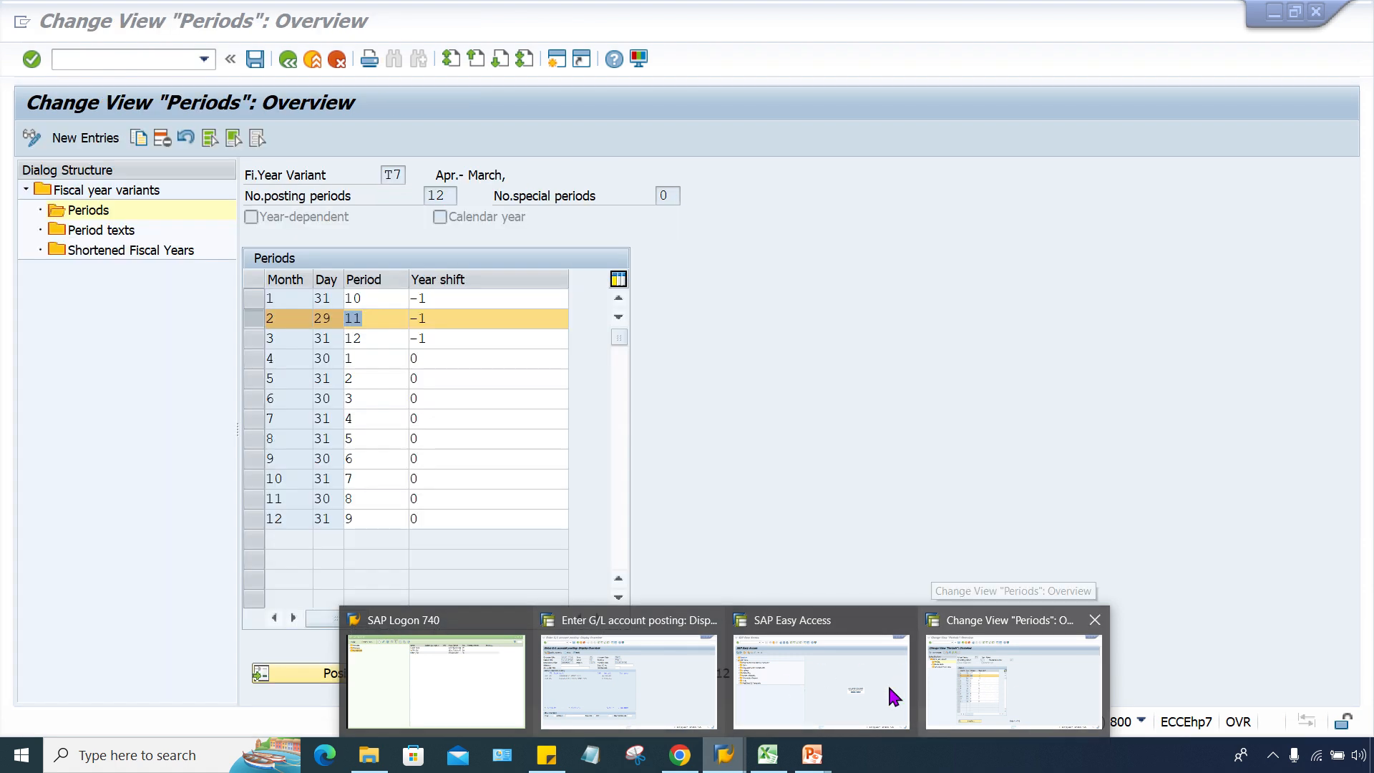
pyautogui.click(832, 700)
pyautogui.click(93, 59)
pyautogui.write('OB52')
pyautogui.press('Return')
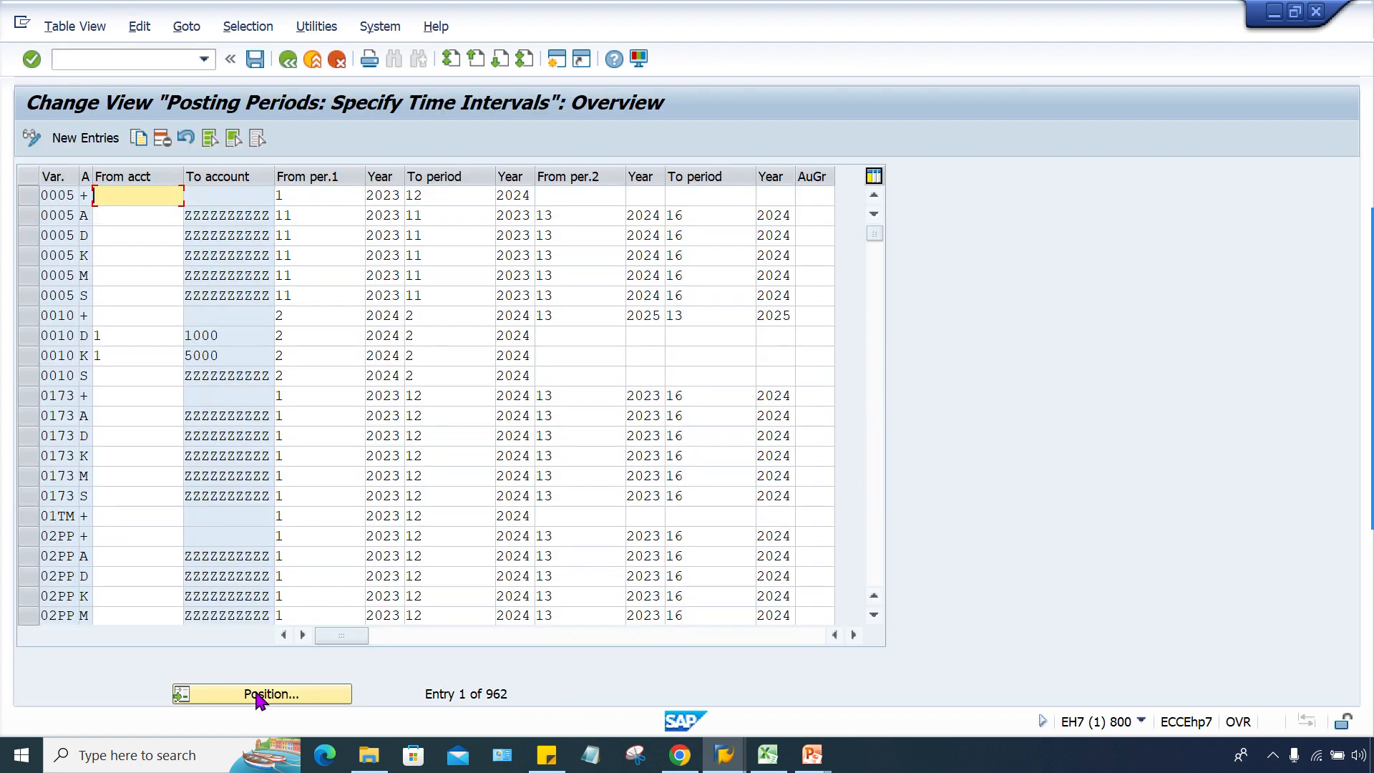
# Position the posting periods list on variant TM70 and check the from and to periods of its first interval
pyautogui.click(264, 696)
pyautogui.write('TM')
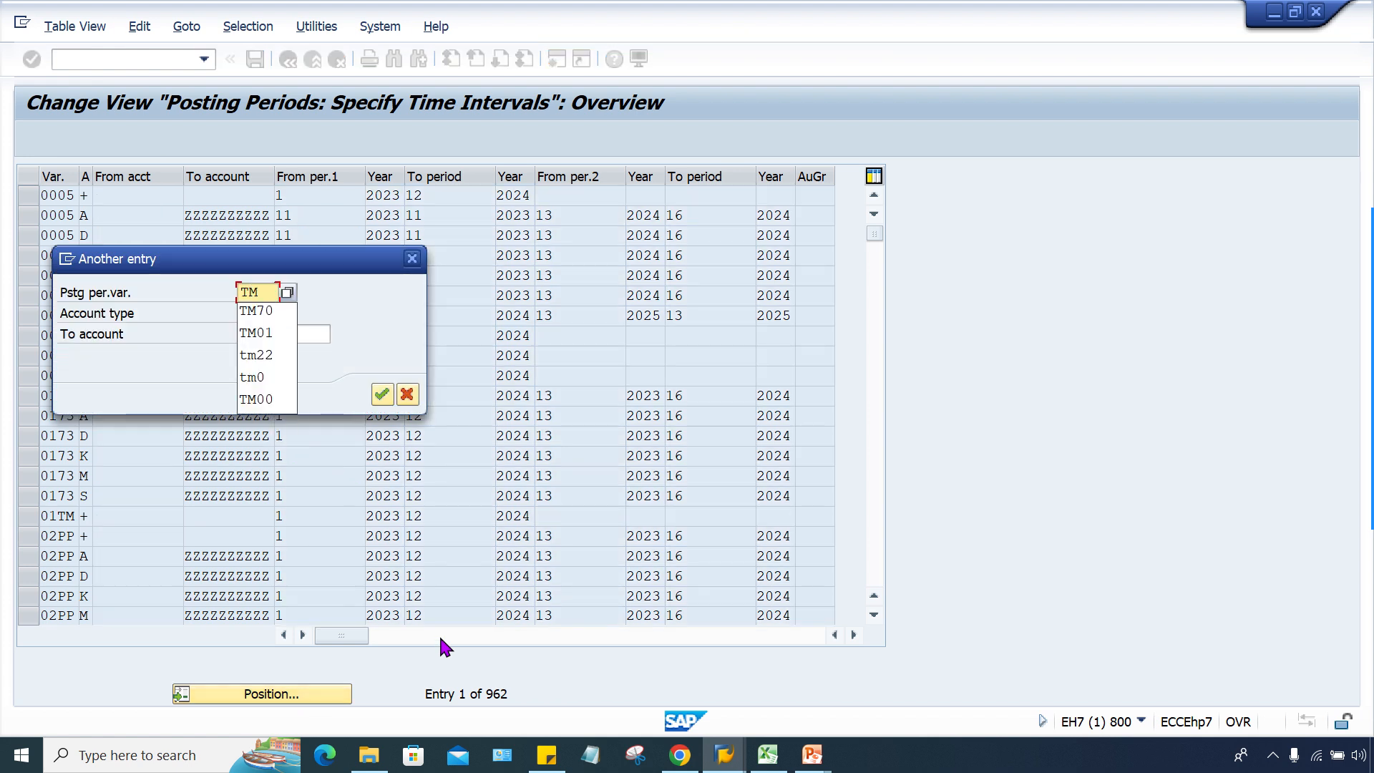
pyautogui.write('70')
pyautogui.press('Return')
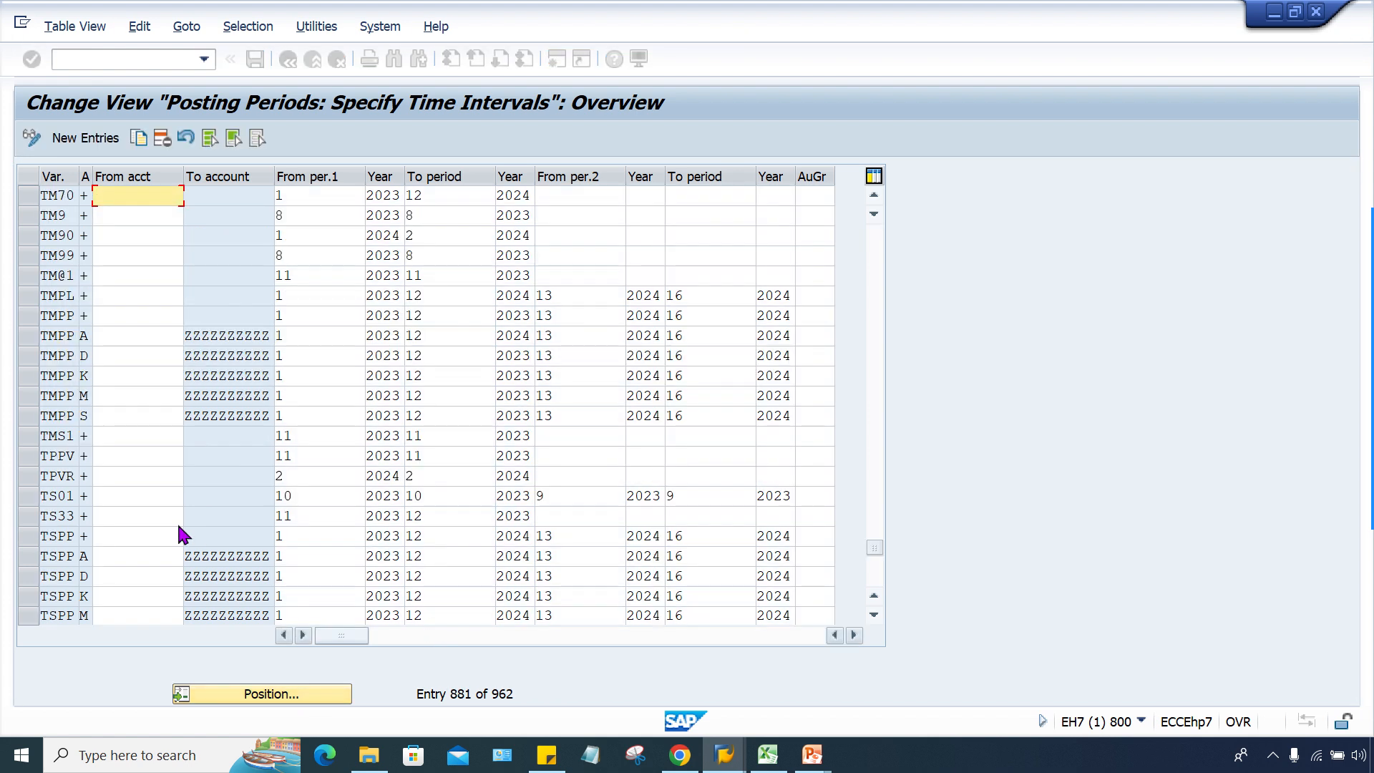
pyautogui.click(286, 194)
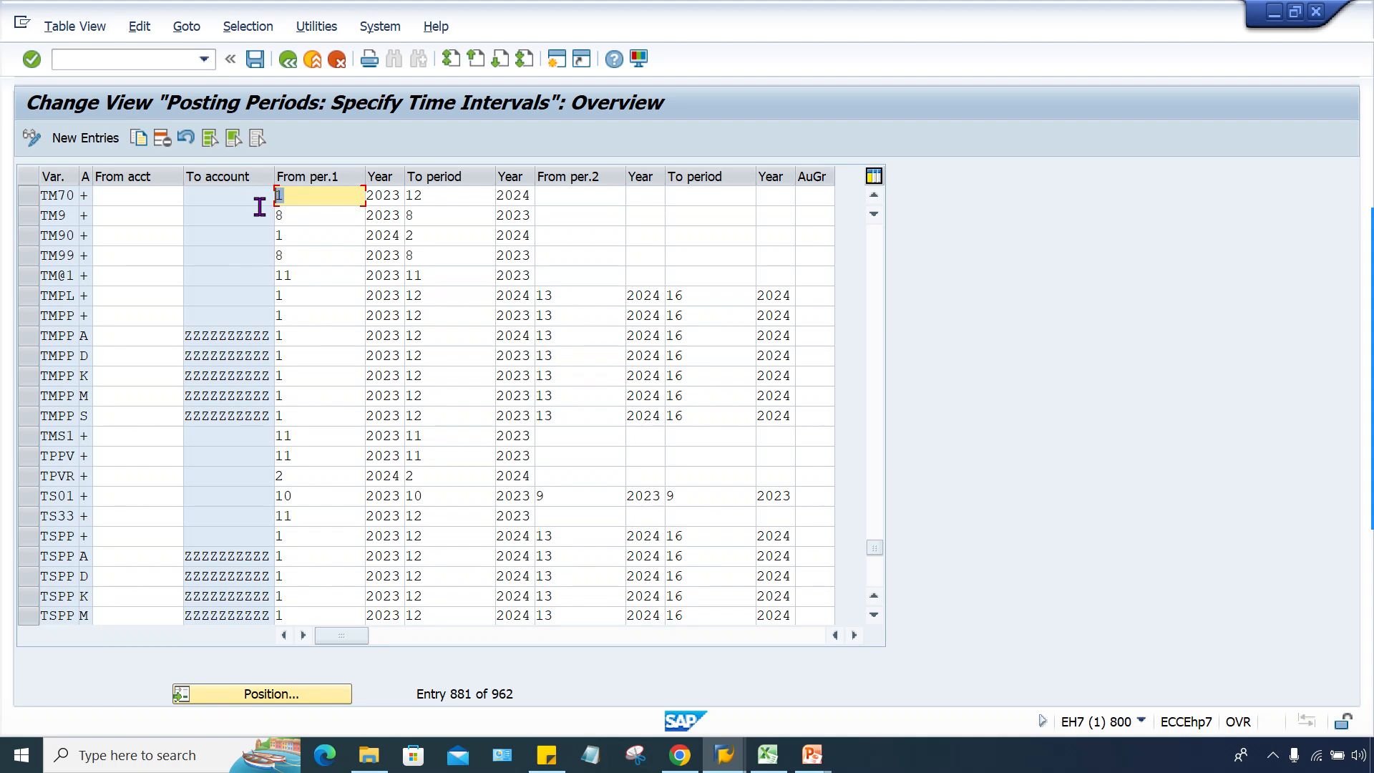
pyautogui.click(451, 195)
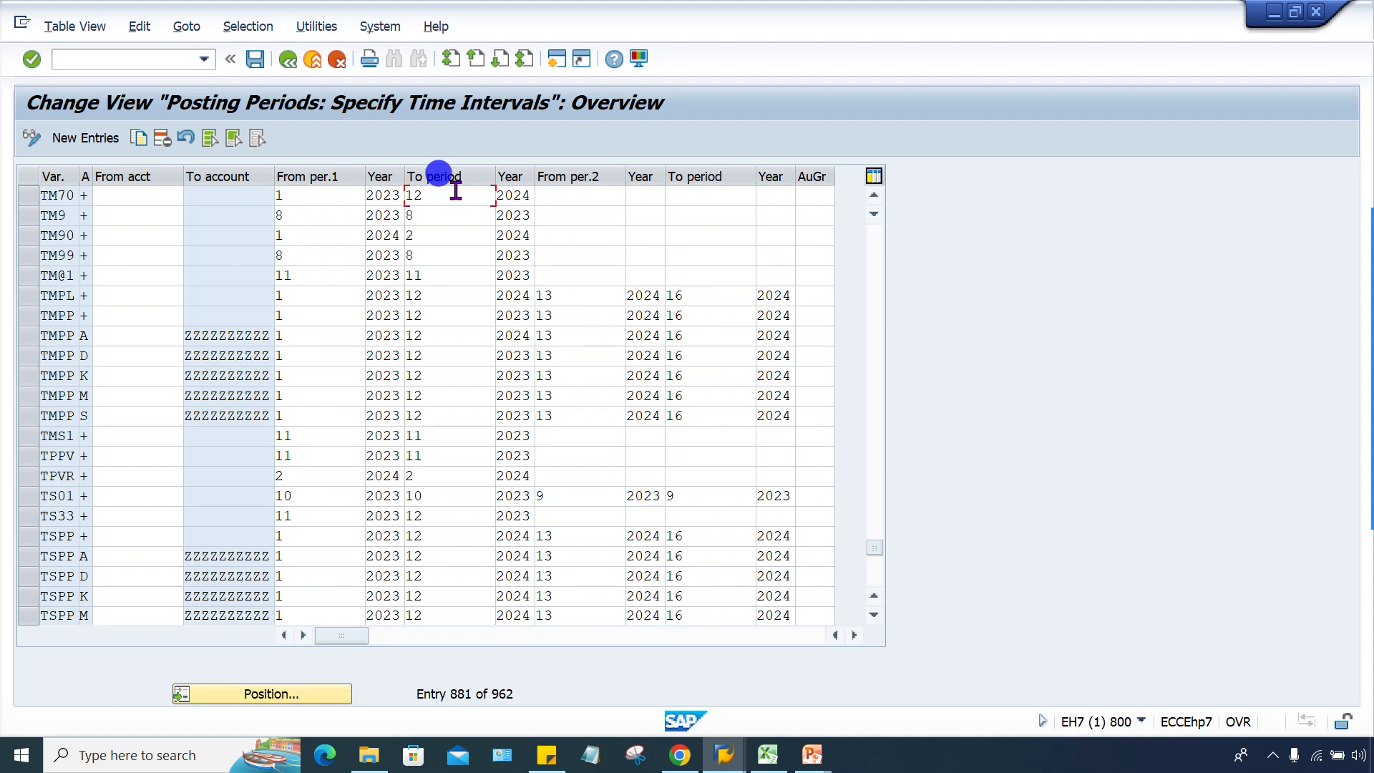
pyautogui.doubleClick(315, 195)
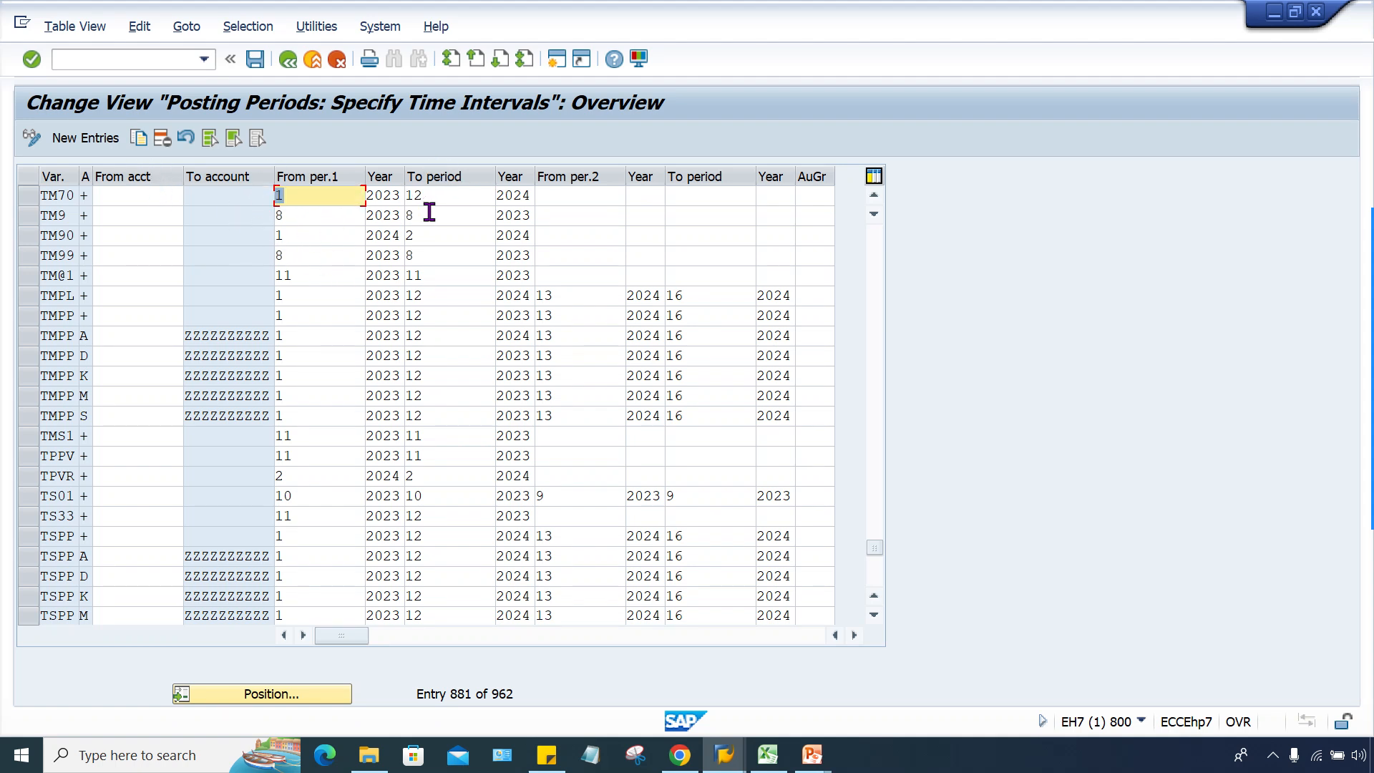
pyautogui.click(303, 196)
pyautogui.click(428, 195)
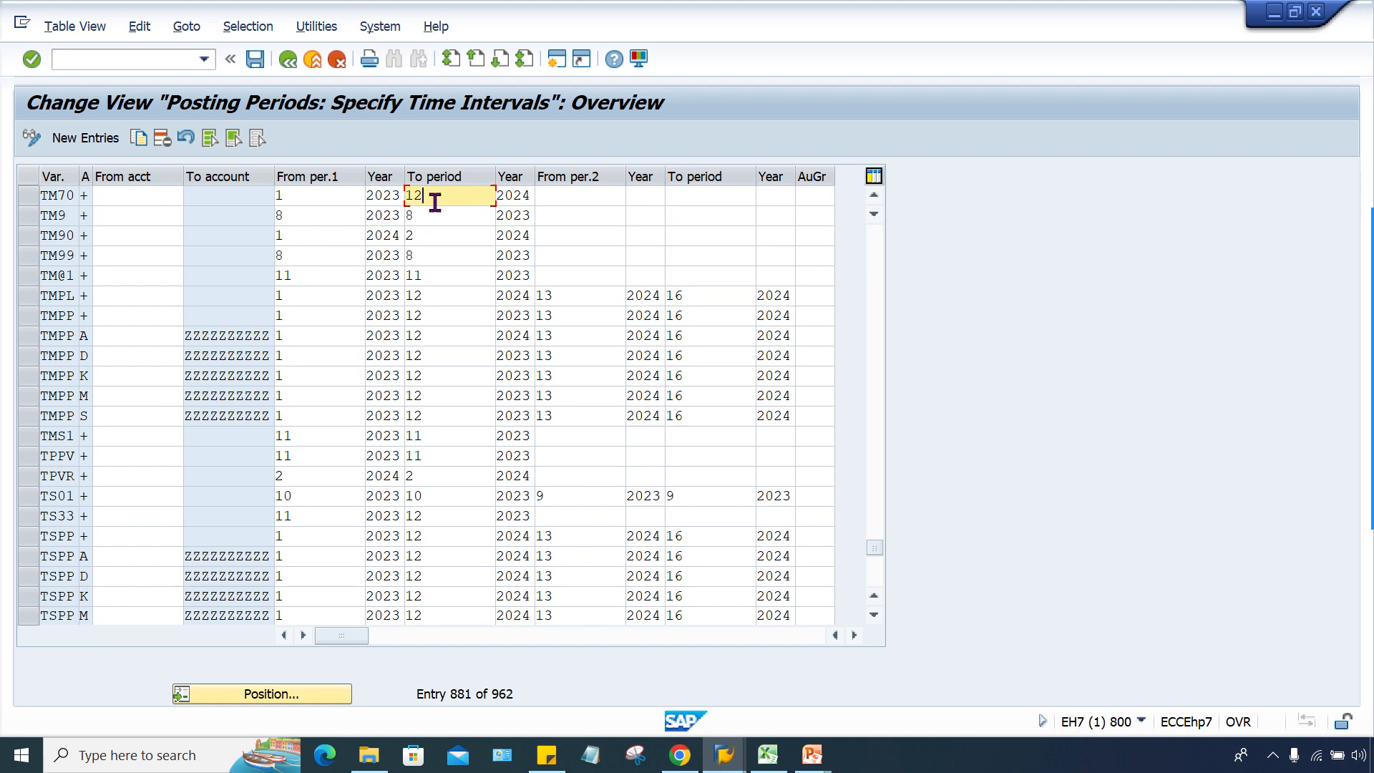
# Set variant TM70's first interval to run from period 11 to period 11, with 2023 as the ending year
pyautogui.hotkey('shift', 'Tab')
pyautogui.hotkey('shift', 'Tab')
pyautogui.write('11')
pyautogui.press('Tab')
pyautogui.press('Tab')
pyautogui.press('BackSpace')
pyautogui.press('BackSpace')
pyautogui.write('11')
pyautogui.press('Tab')
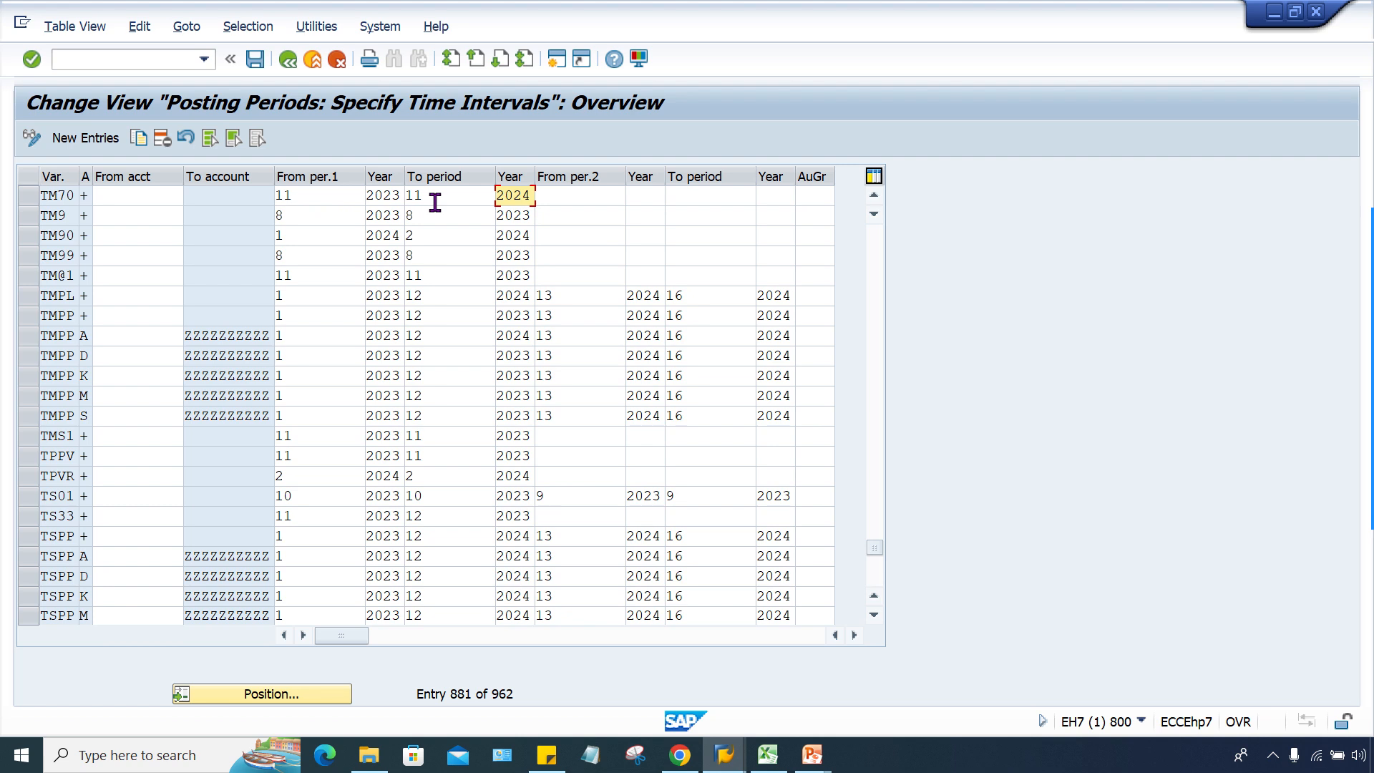
pyautogui.write('3')
# Return to the G/L posting overview and compare its period and fiscal year with the year in the document date
pyautogui.click(741, 761)
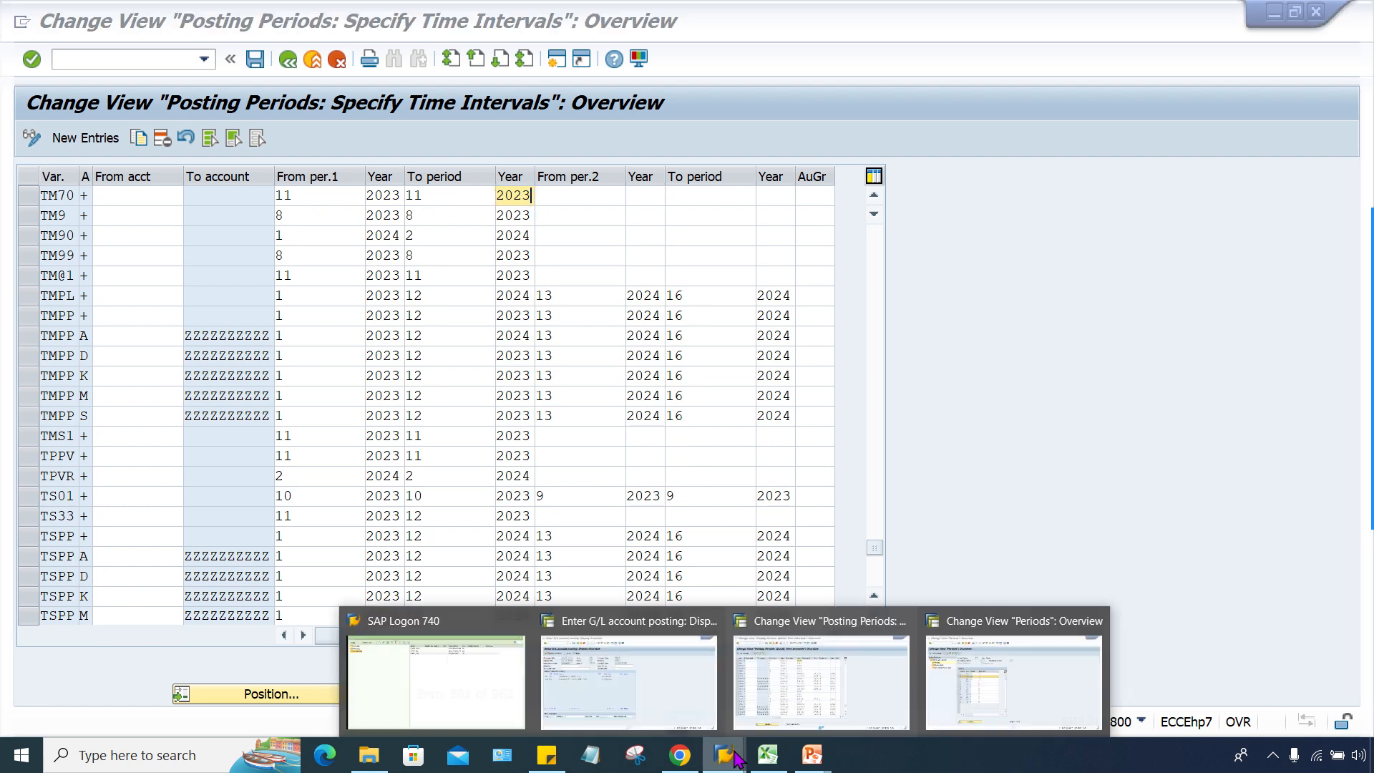
pyautogui.click(636, 689)
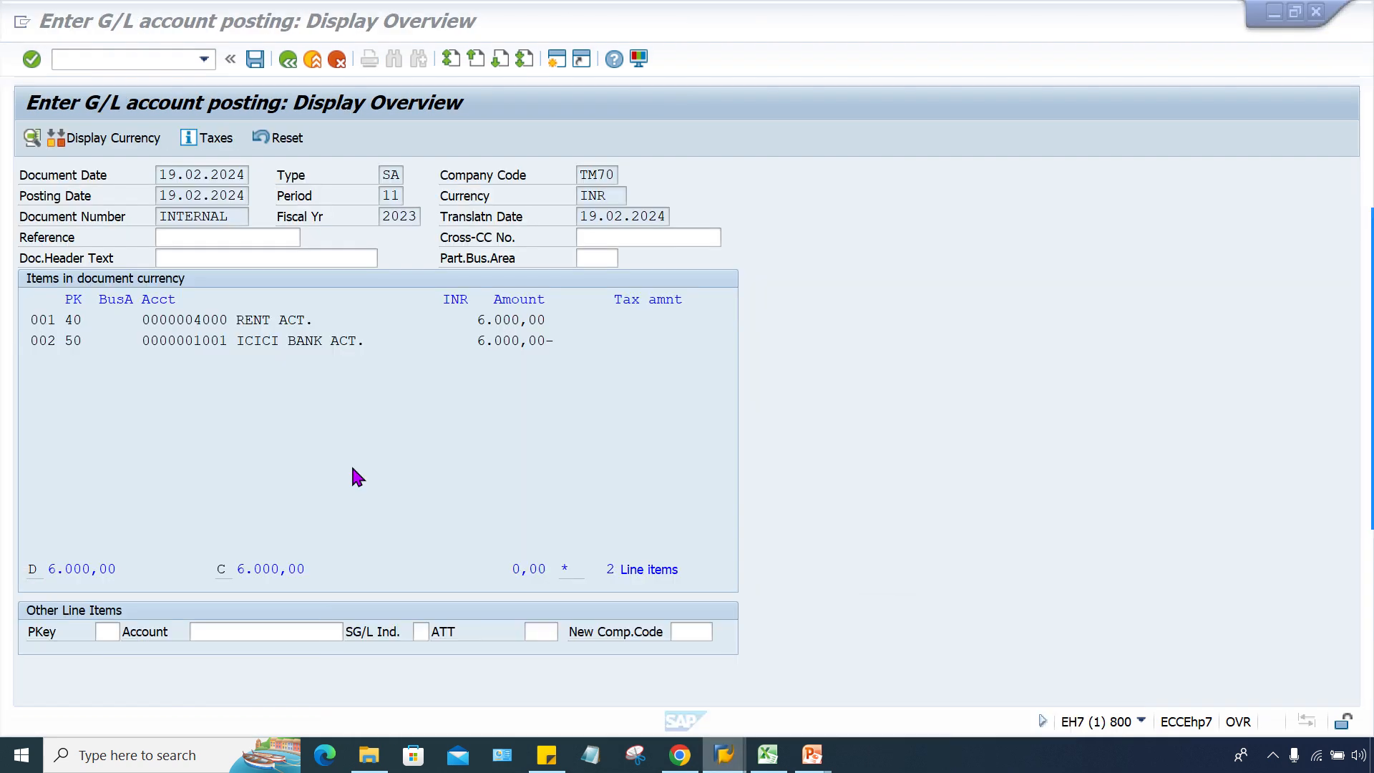
pyautogui.click(384, 197)
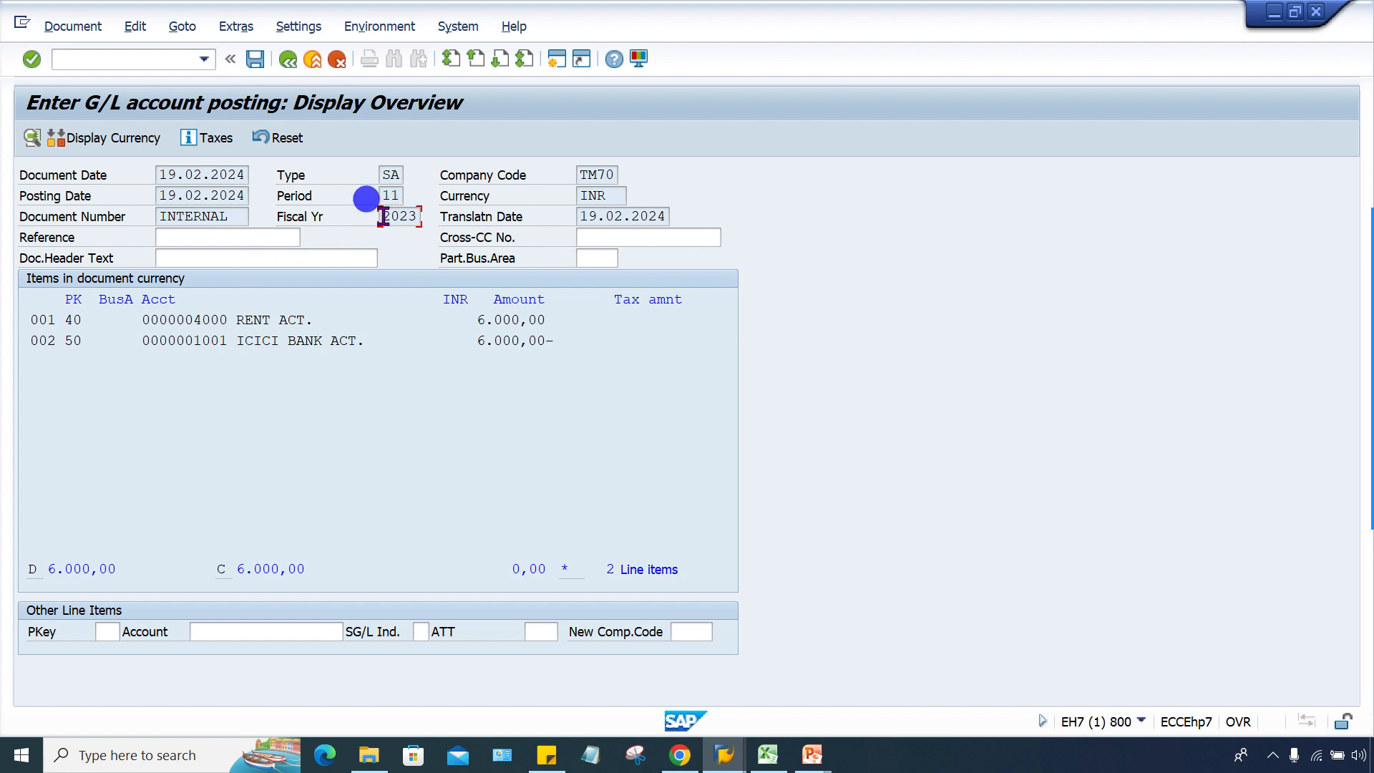
pyautogui.moveTo(381, 216); pyautogui.dragTo(421, 216)
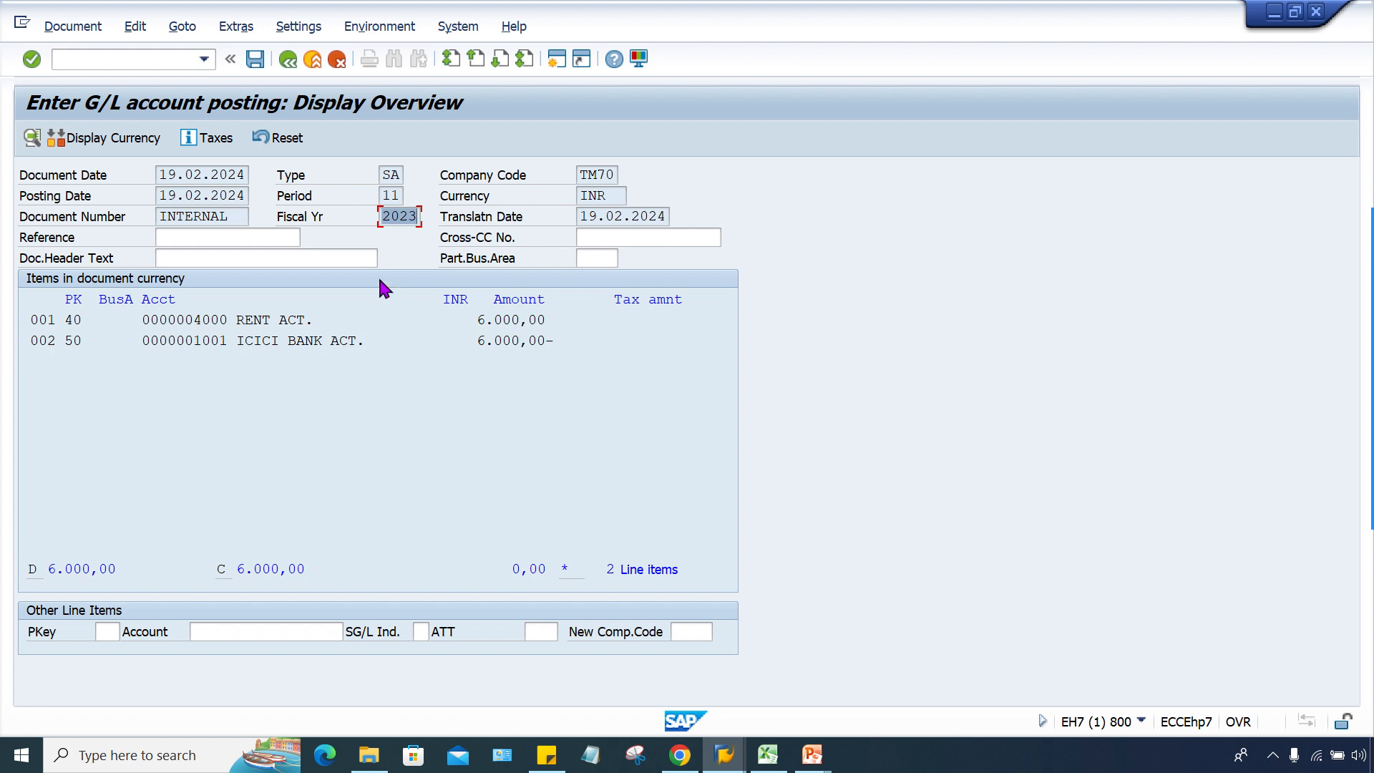
pyautogui.click(212, 176)
pyautogui.moveTo(212, 175); pyautogui.dragTo(270, 182)
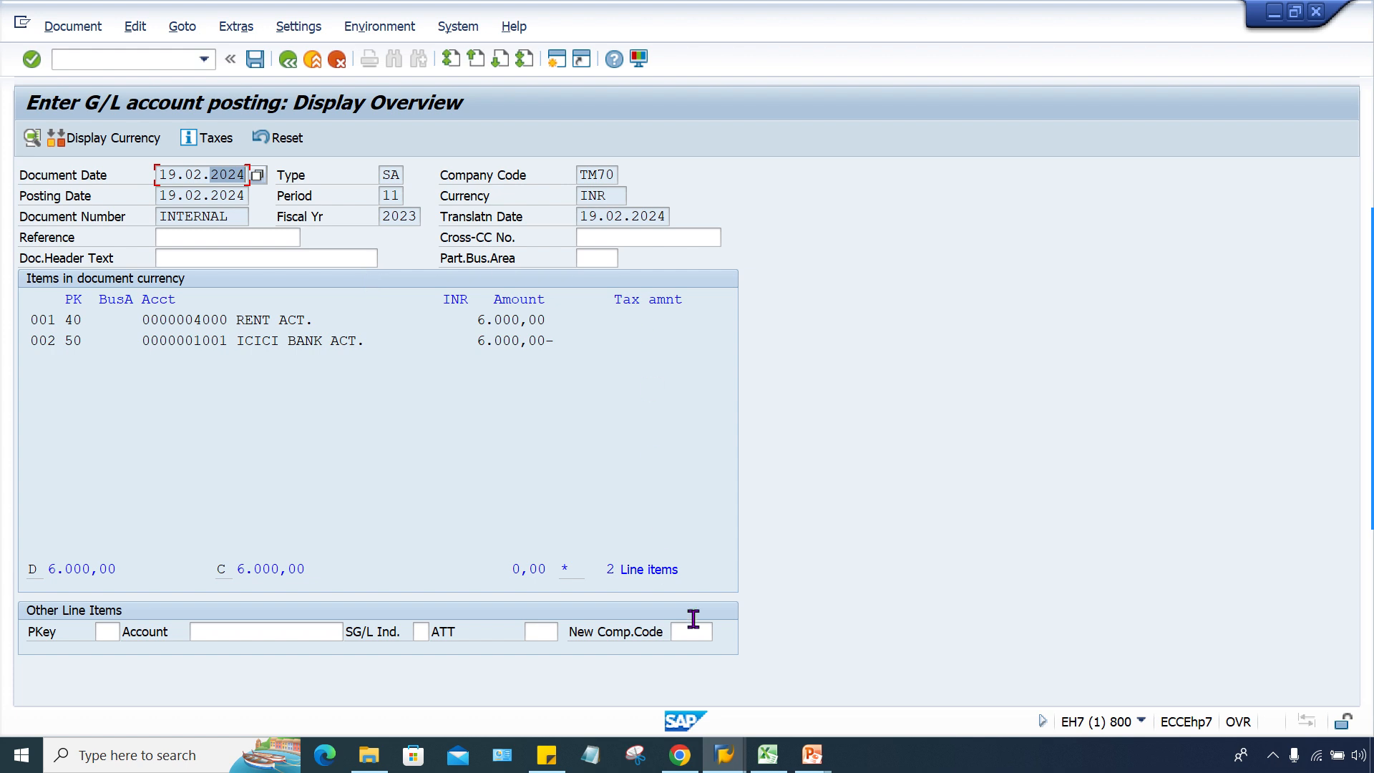
# Switch to the session with fiscal year variant T7's periods and check the year shift for month 2
pyautogui.moveTo(713, 764)
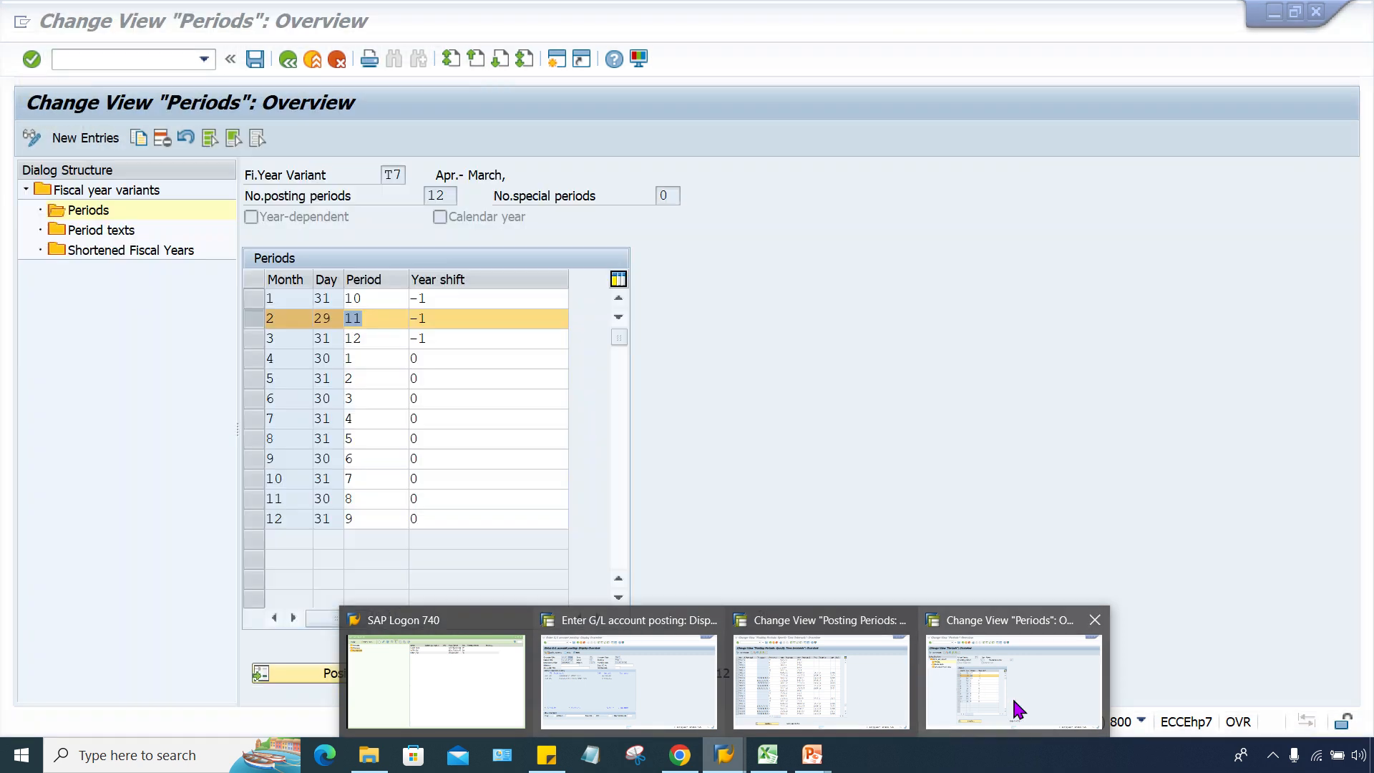
pyautogui.click(1014, 700)
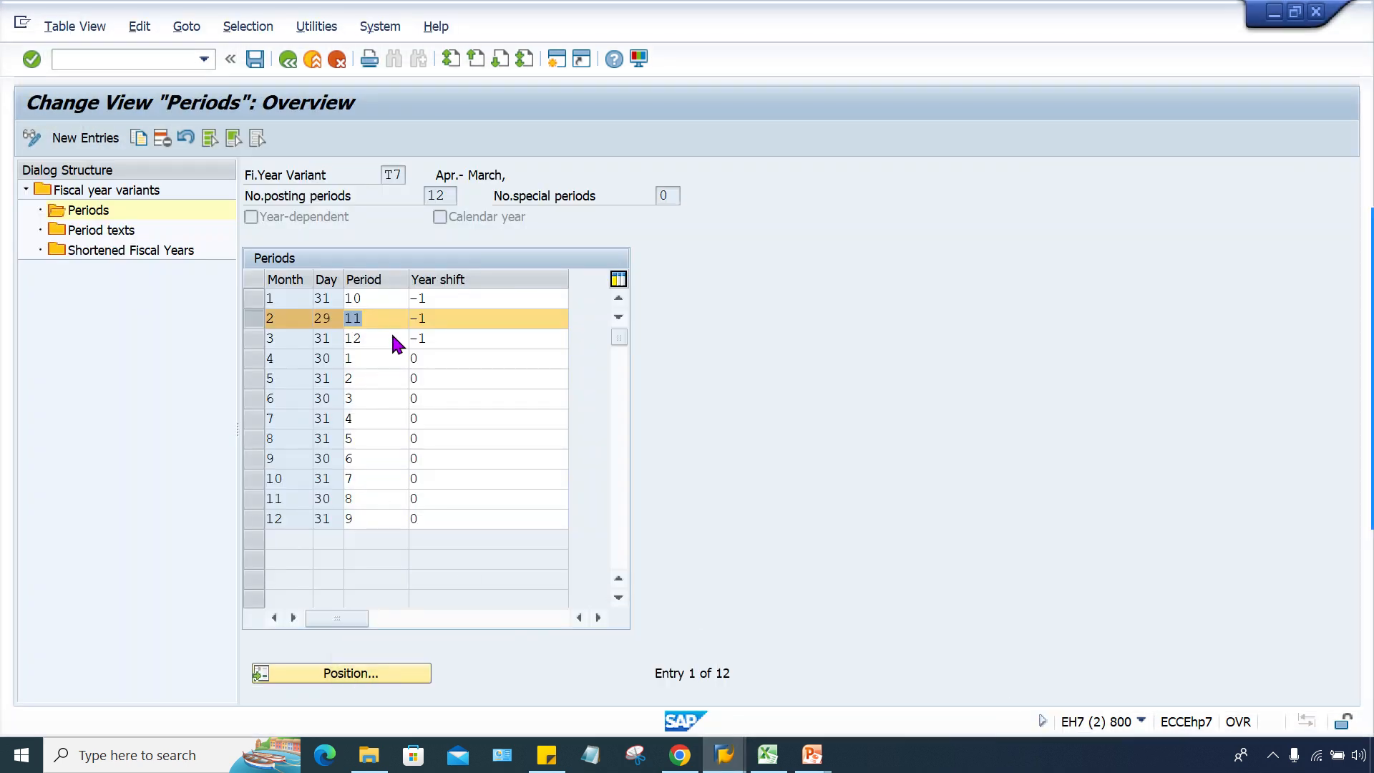
pyautogui.click(434, 312)
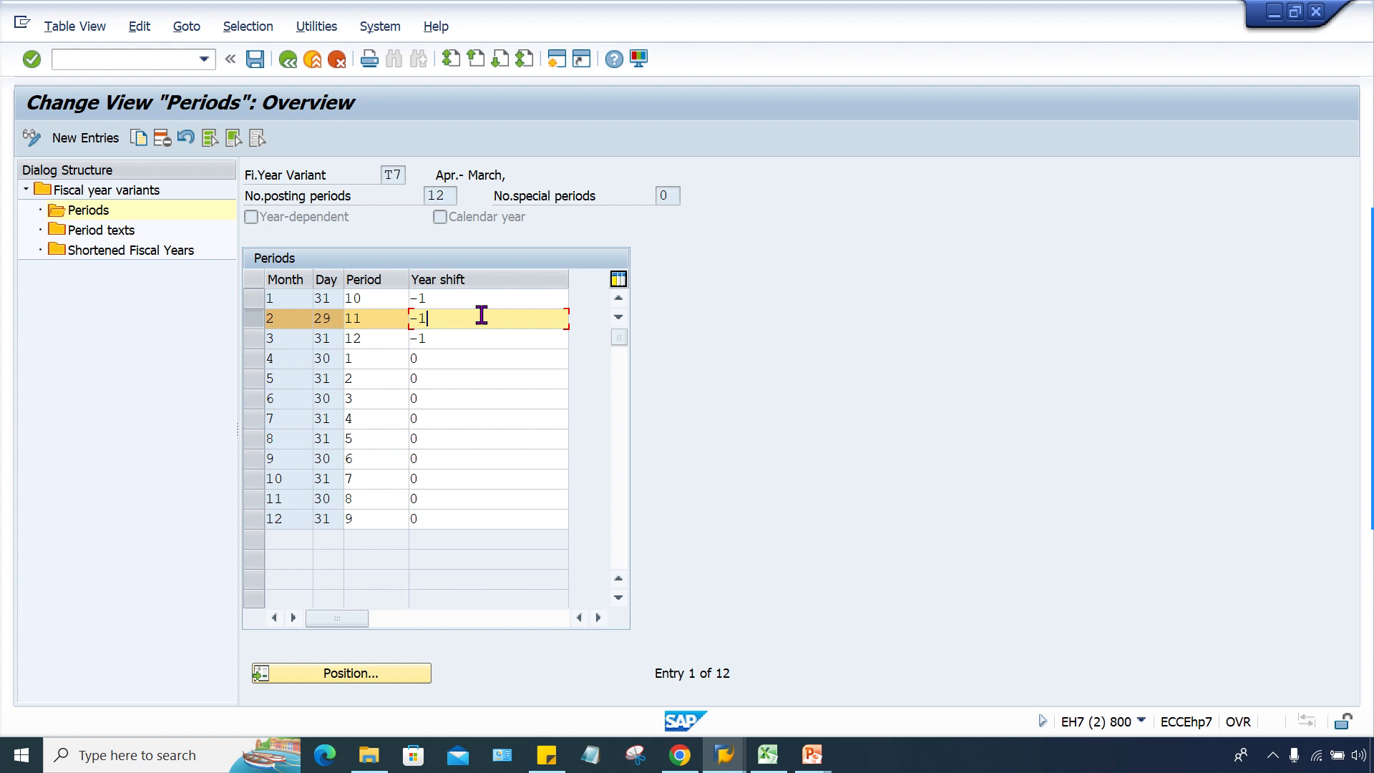
# Switch to the posting periods session and check the starting year of variant TM70's first interval
pyautogui.click(725, 754)
pyautogui.click(748, 697)
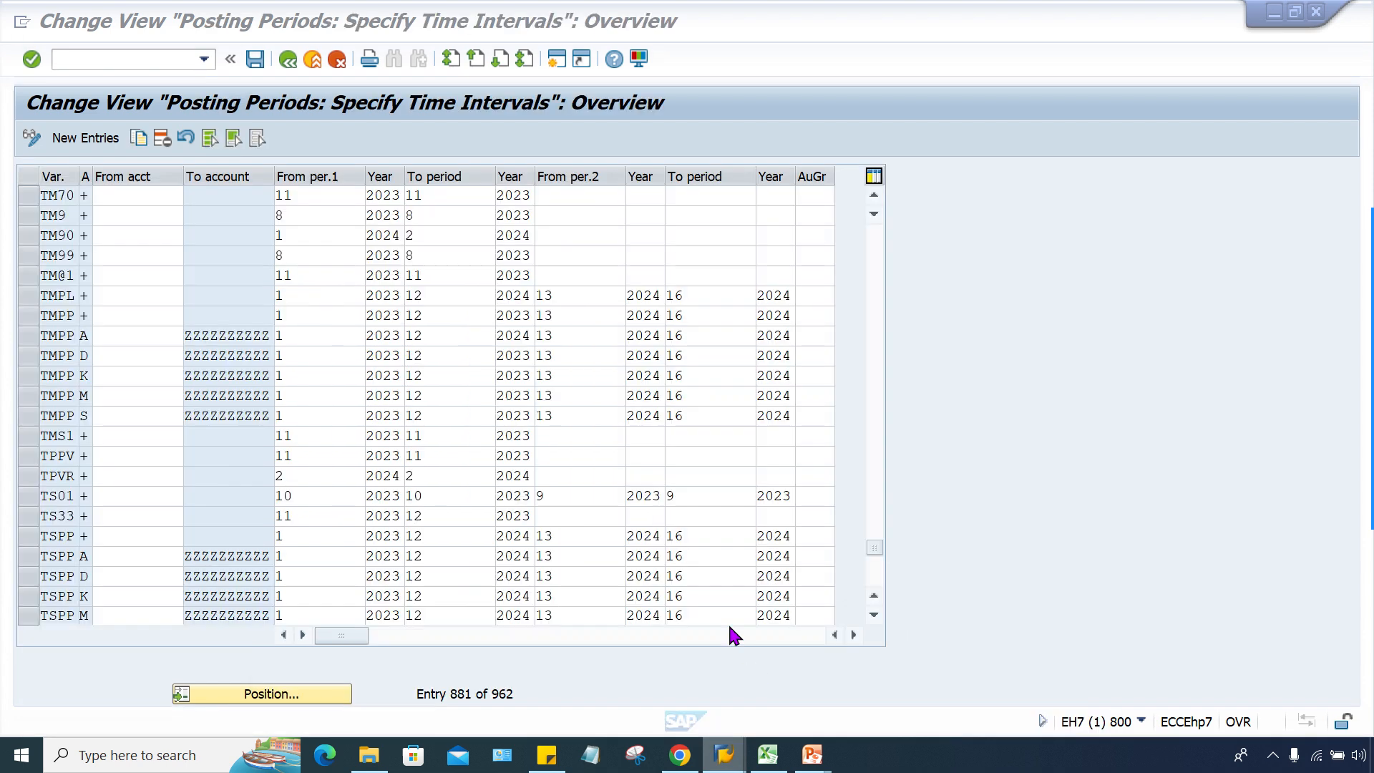
pyautogui.click(394, 195)
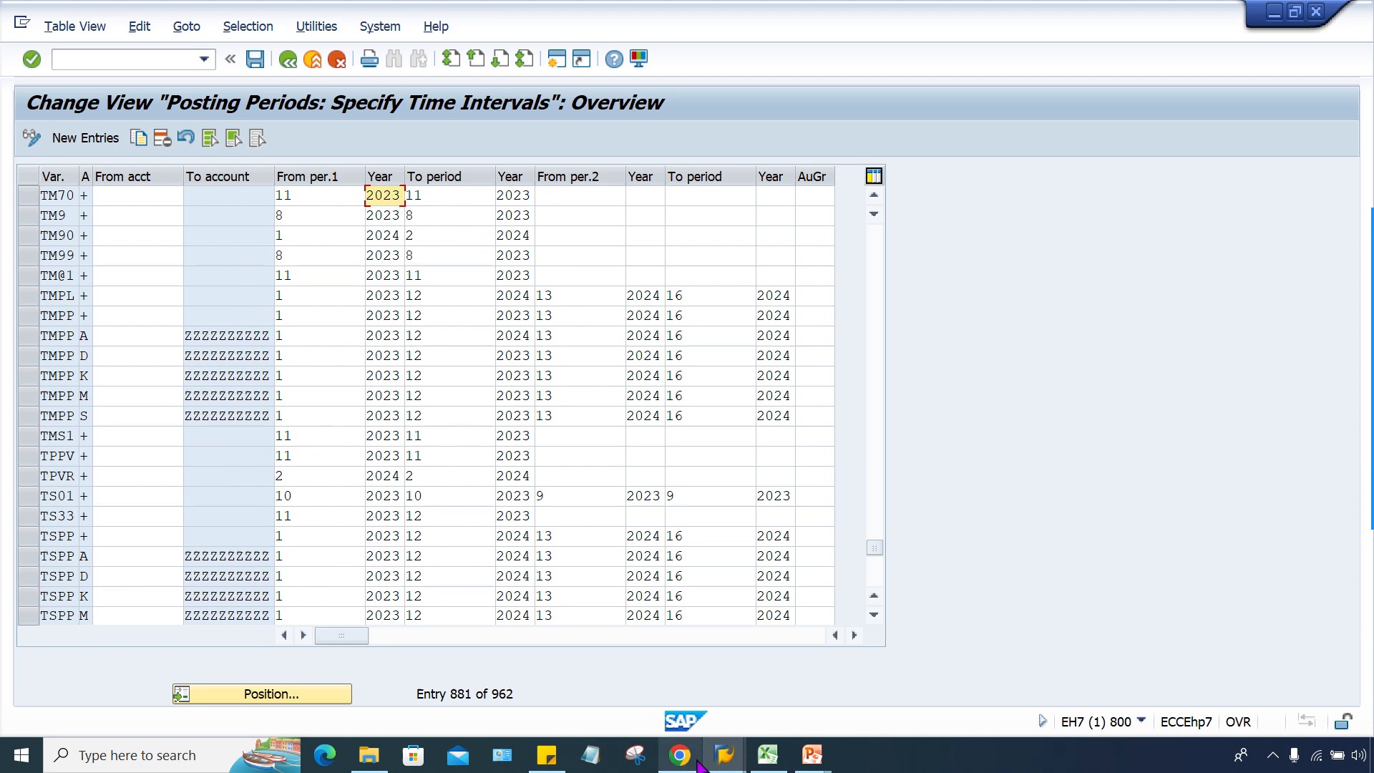
# Return to the G/L posting overview and compare the document date's month and year with the posting period
pyautogui.click(725, 760)
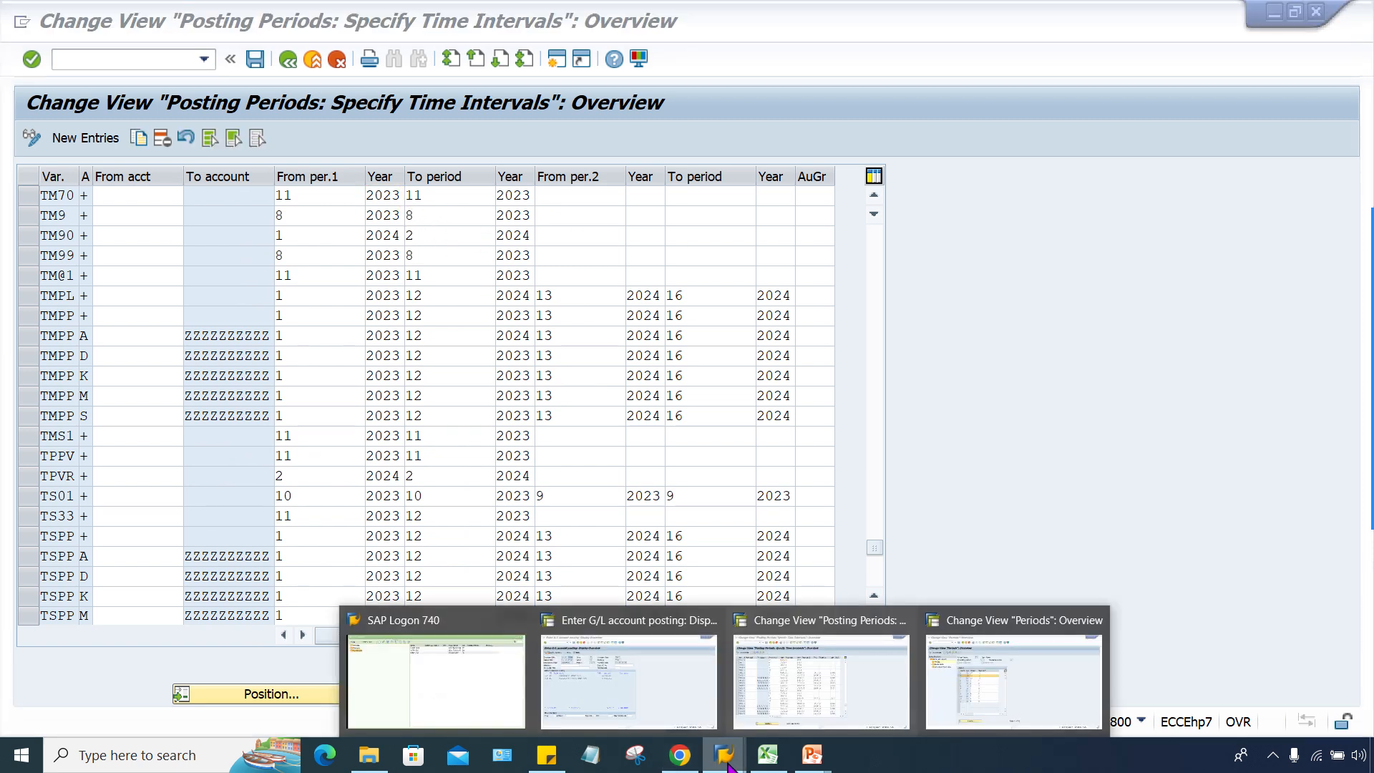
pyautogui.click(666, 719)
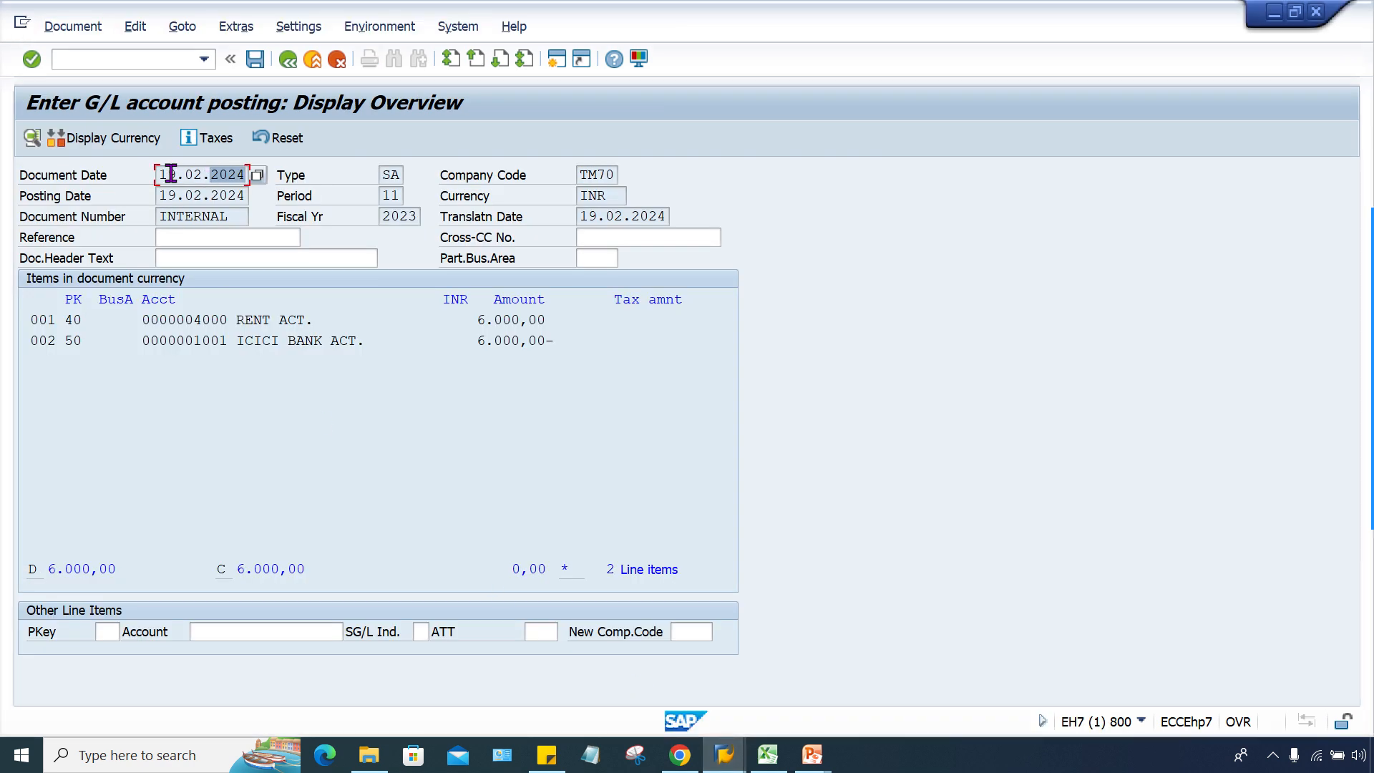
pyautogui.click(207, 175)
pyautogui.click(385, 195)
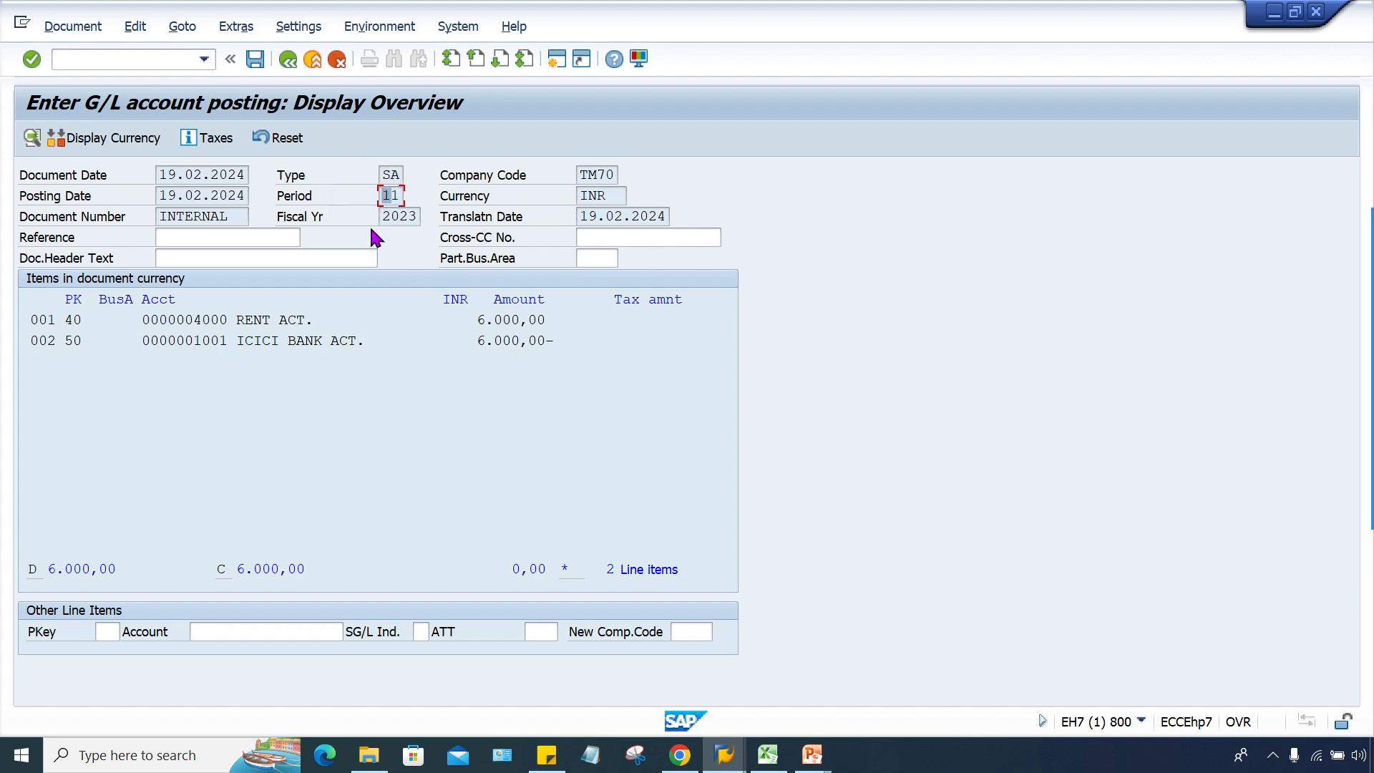
pyautogui.click(213, 174)
pyautogui.moveTo(213, 174); pyautogui.dragTo(250, 185)
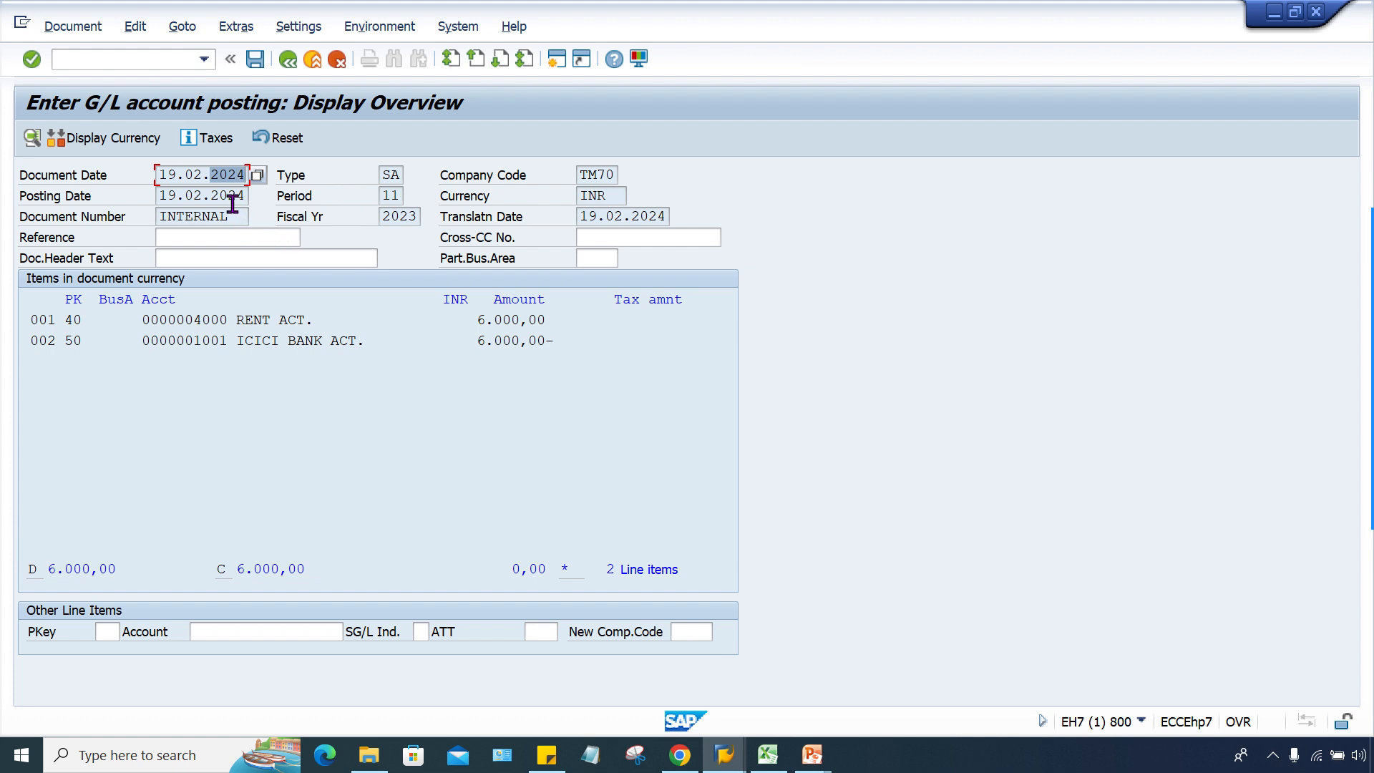
# Go back to the posting periods session and review variant TM70's from period, starting year and to period
pyautogui.click(724, 753)
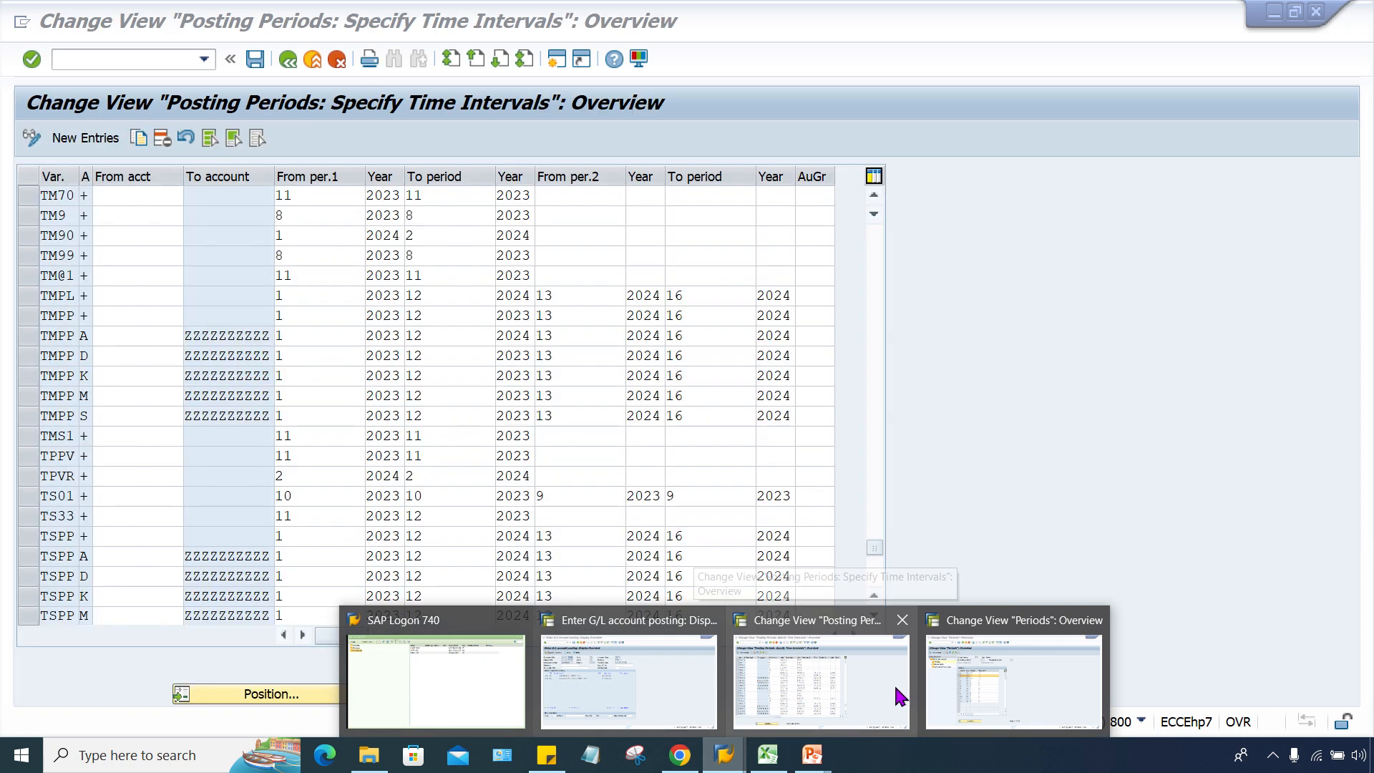
pyautogui.click(895, 690)
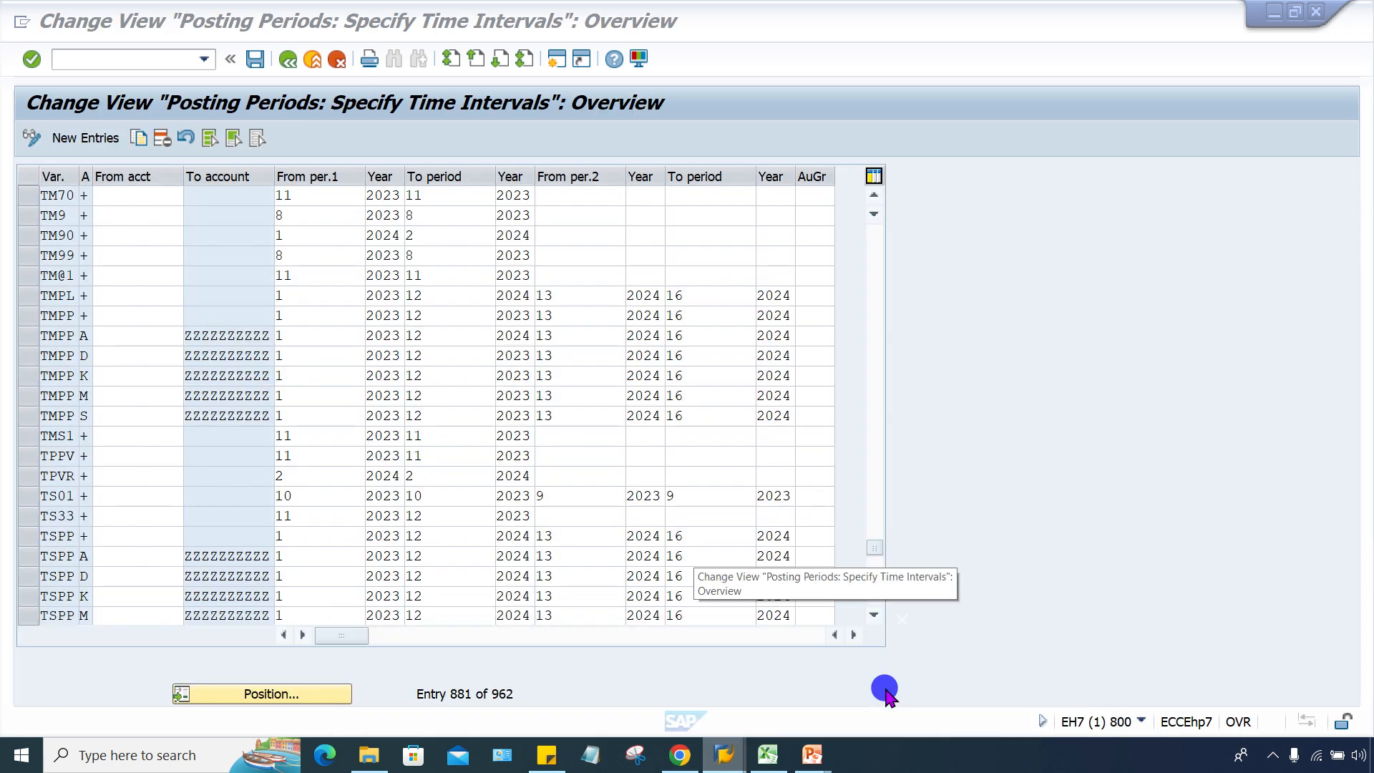
pyautogui.click(321, 199)
pyautogui.click(382, 197)
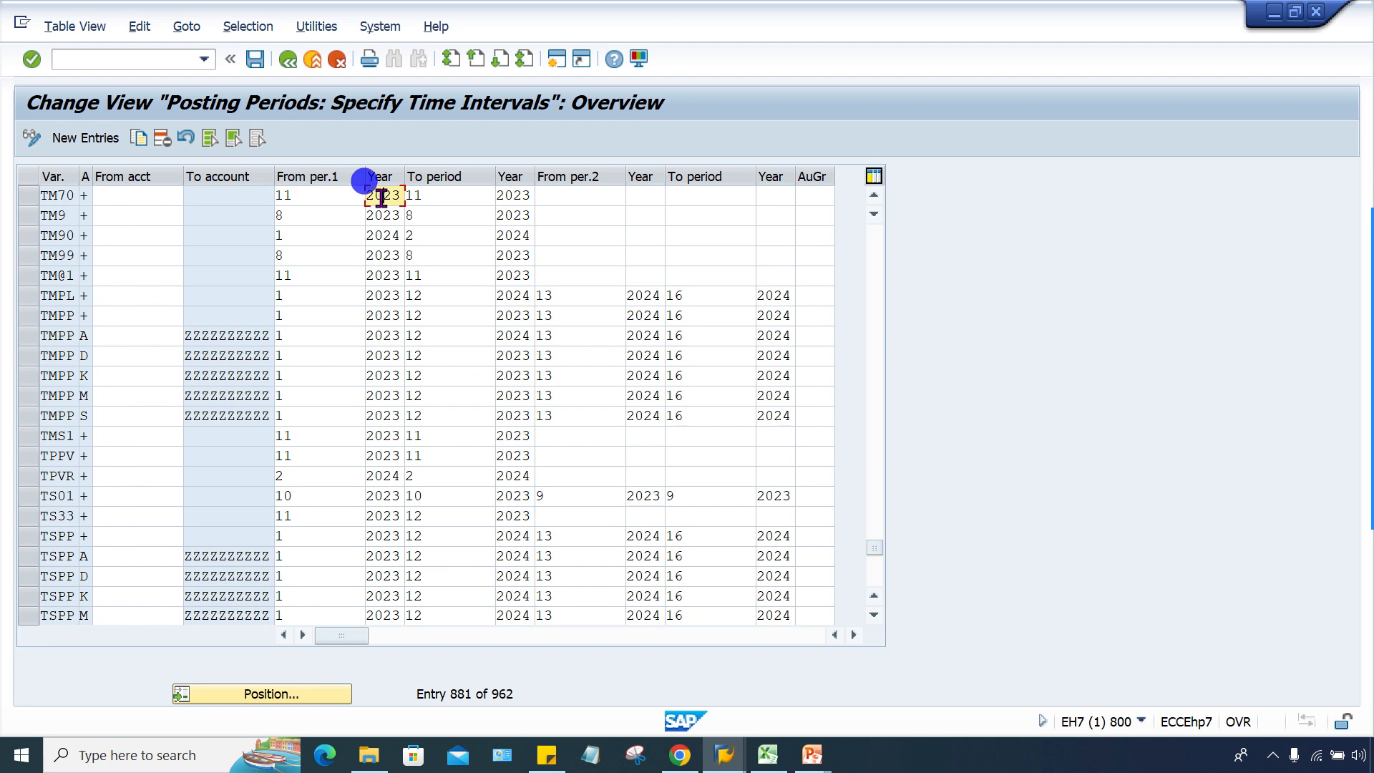
pyautogui.click(438, 195)
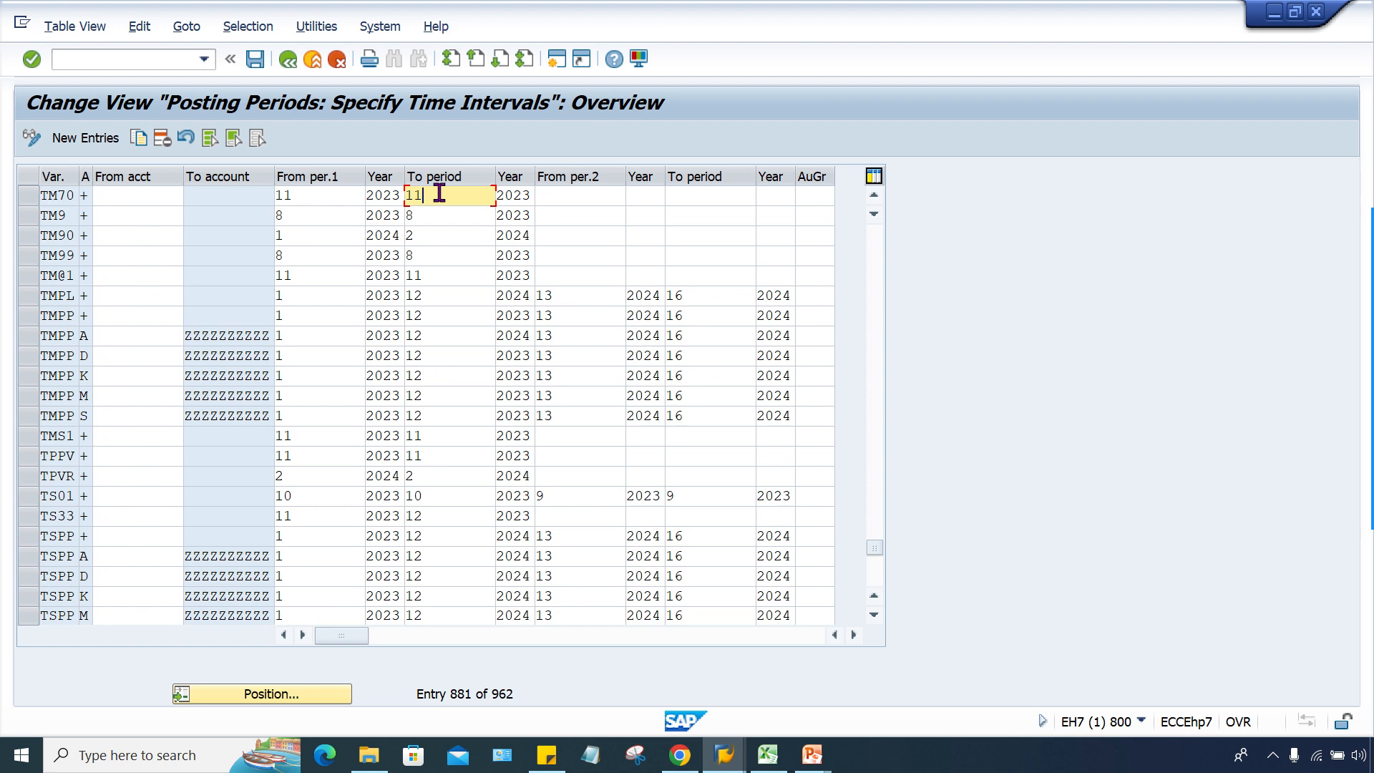
# Return to the G/L posting overview and review the fiscal year, the document date's year and the posting period
pyautogui.moveTo(722, 752)
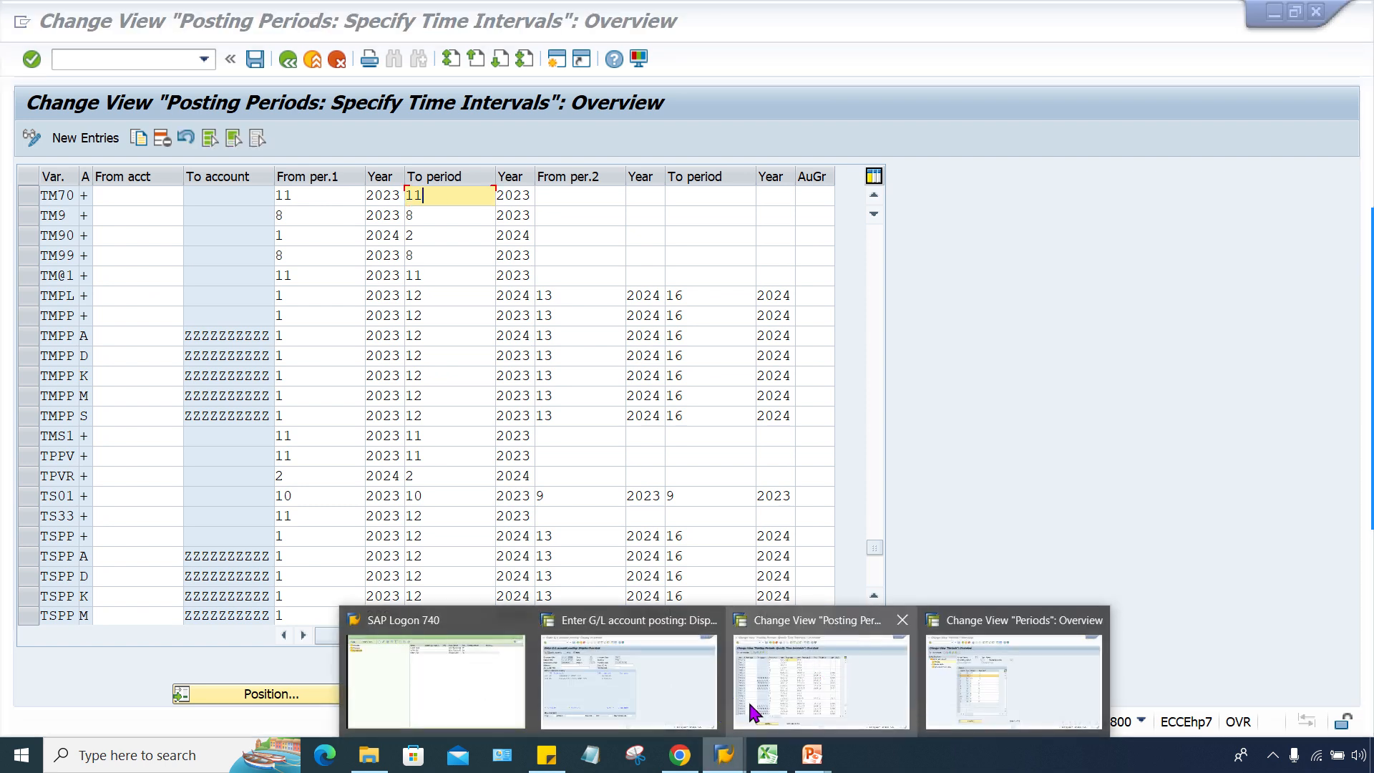
pyautogui.click(653, 697)
pyautogui.click(409, 215)
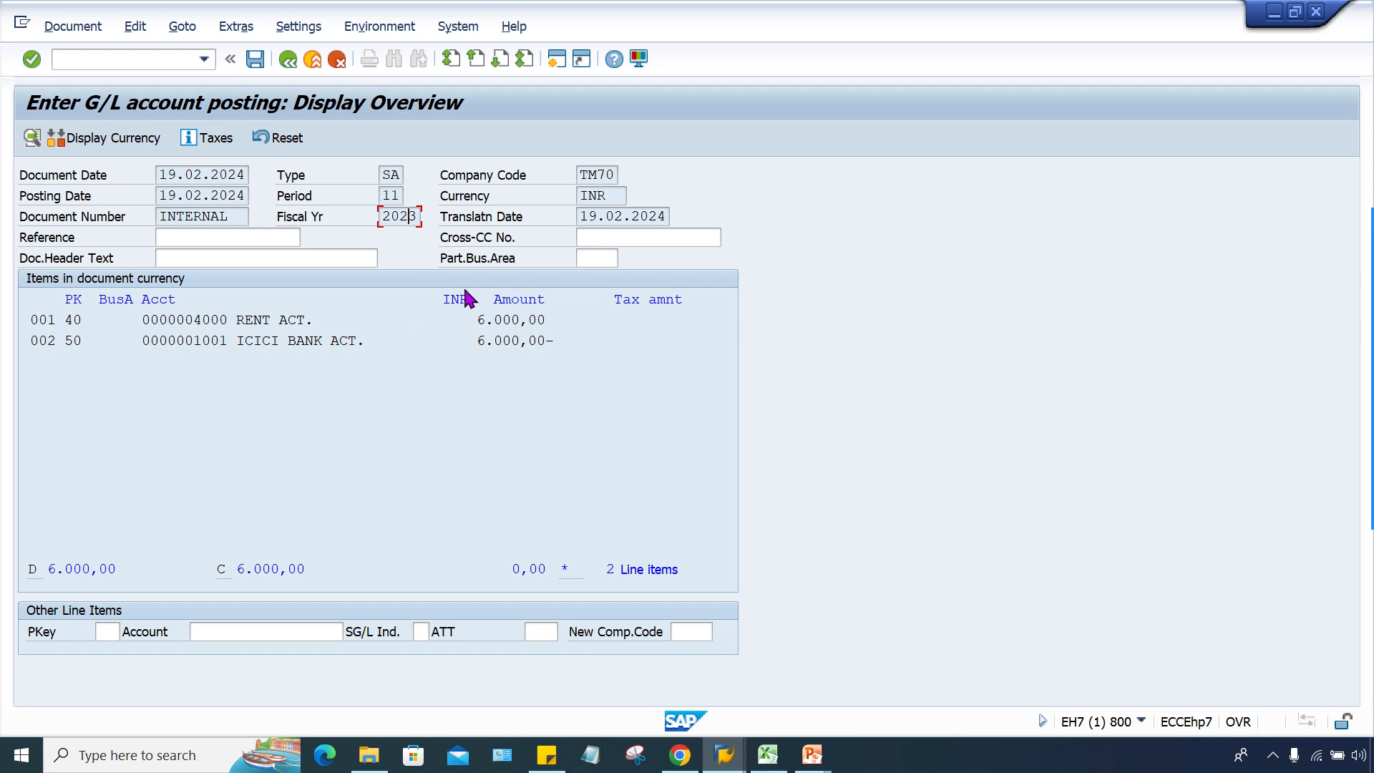
pyautogui.moveTo(219, 180); pyautogui.dragTo(251, 177)
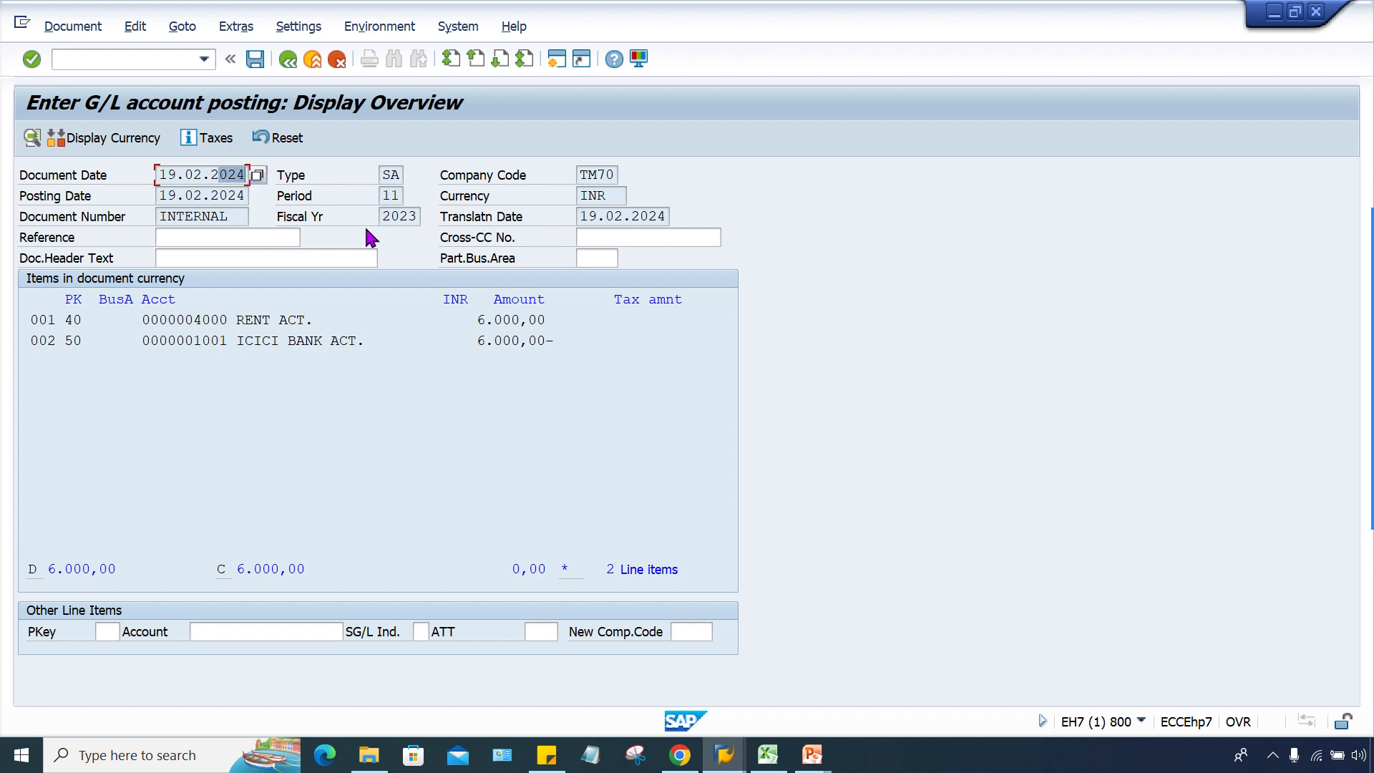
pyautogui.moveTo(379, 216); pyautogui.dragTo(465, 223)
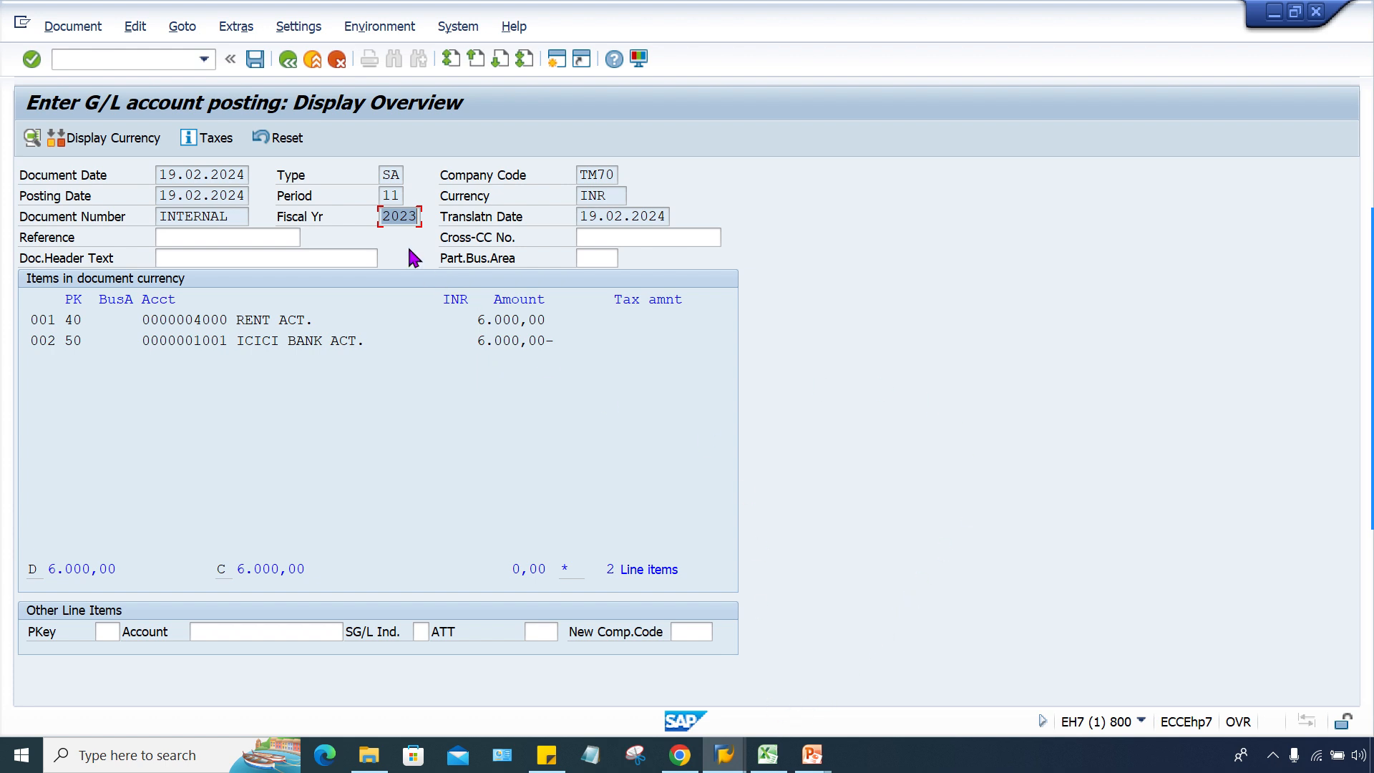
pyautogui.click(388, 196)
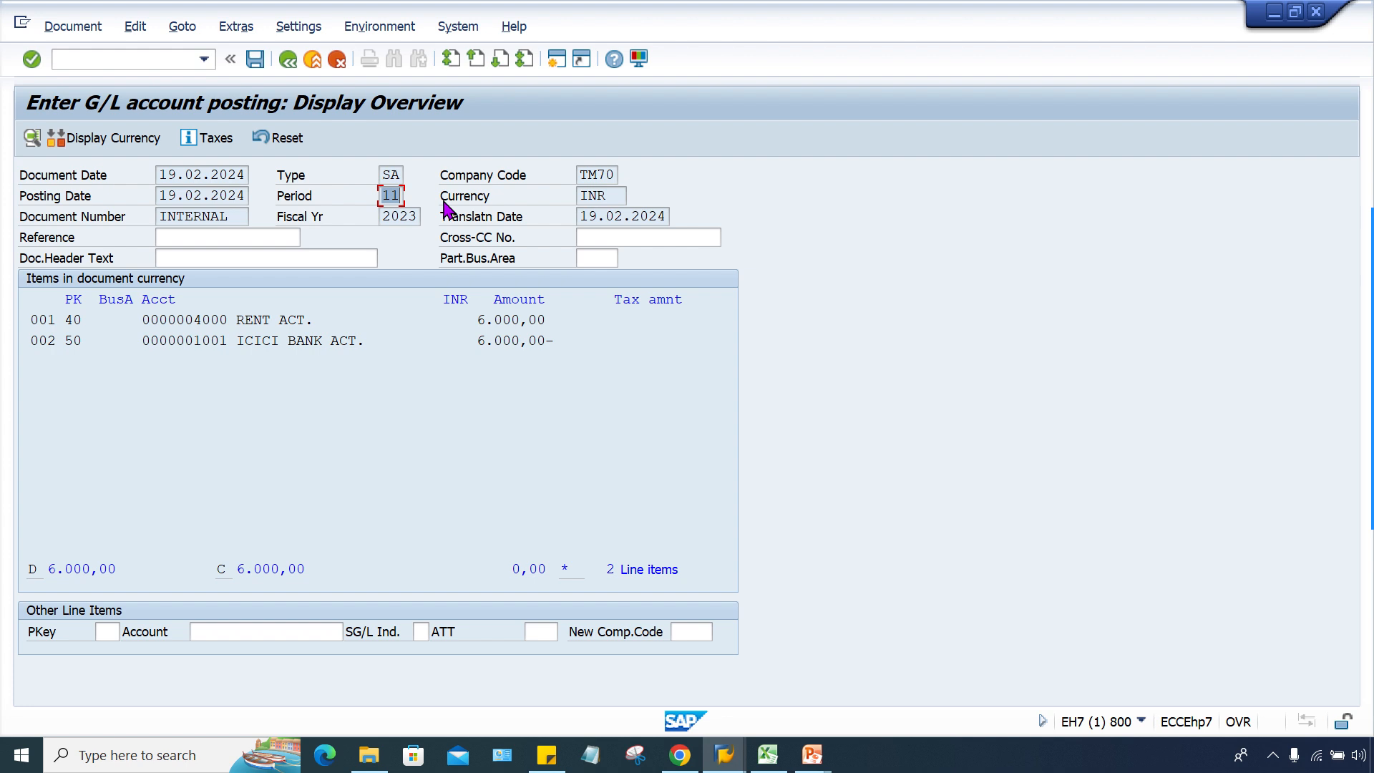
pyautogui.click(386, 193)
# Switch to the Excel workbook, select cell G3 on sheet TM70, and switch to PowerPoint
pyautogui.click(767, 755)
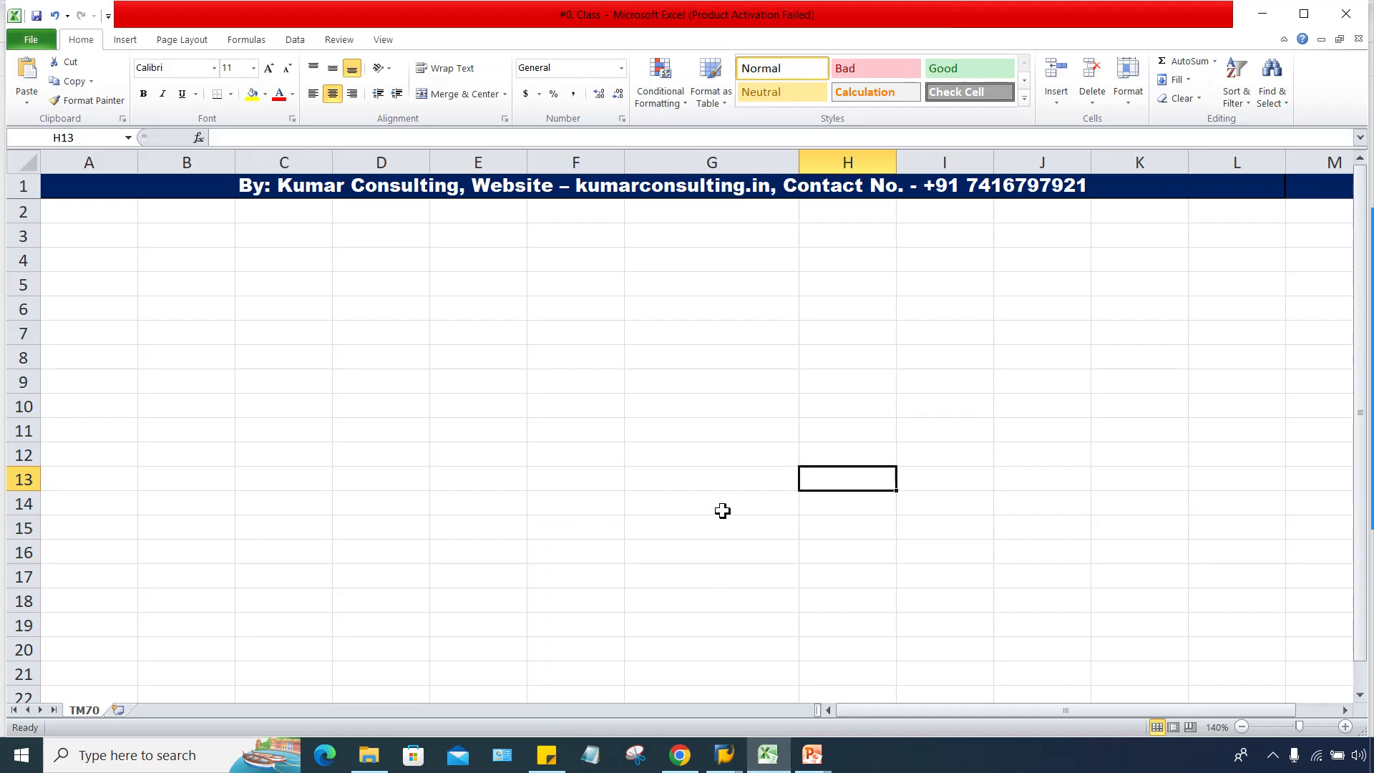
pyautogui.click(698, 255)
pyautogui.click(699, 236)
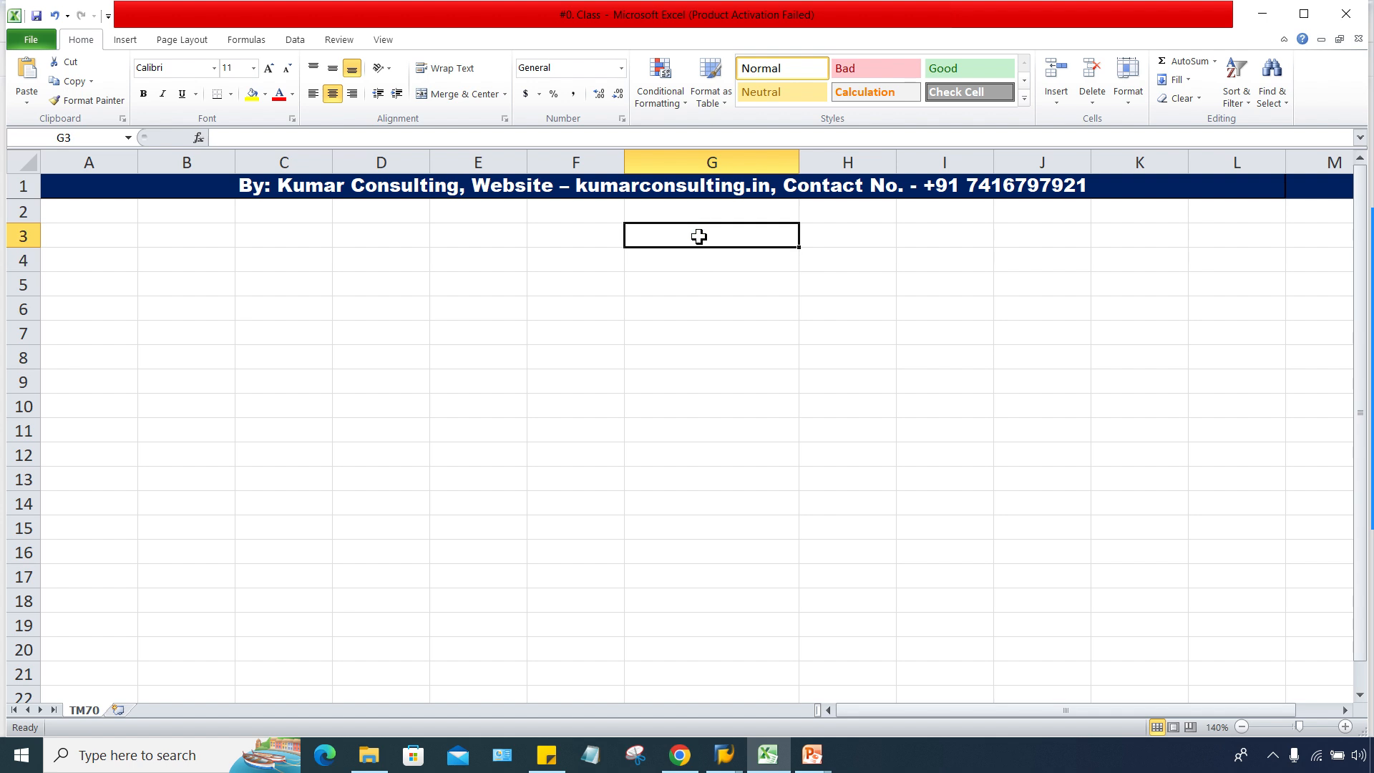
pyautogui.click(812, 755)
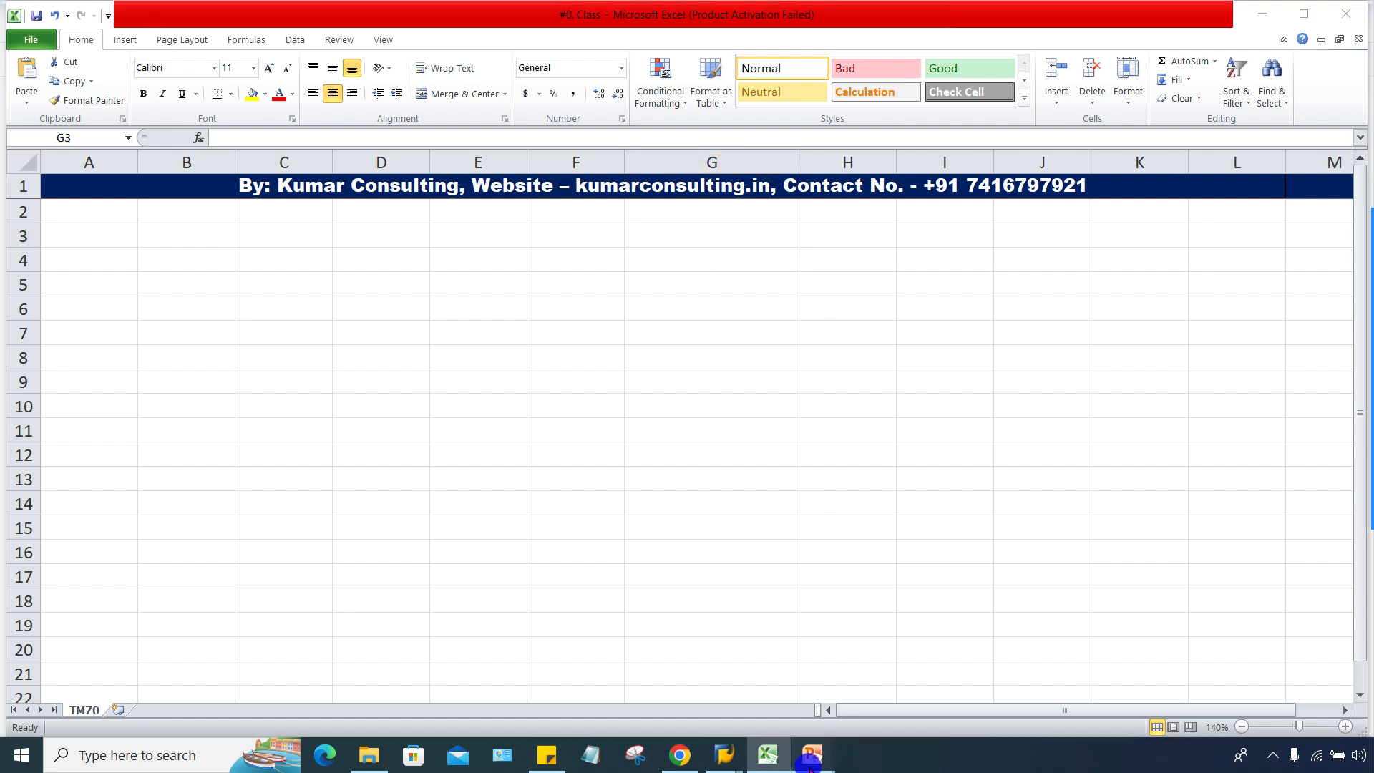
# Open slide 2 of the Basic Settings presentation in PowerPoint and review the Posting Period Variant and Fiscal Year Variant topics
pyautogui.click(842, 727)
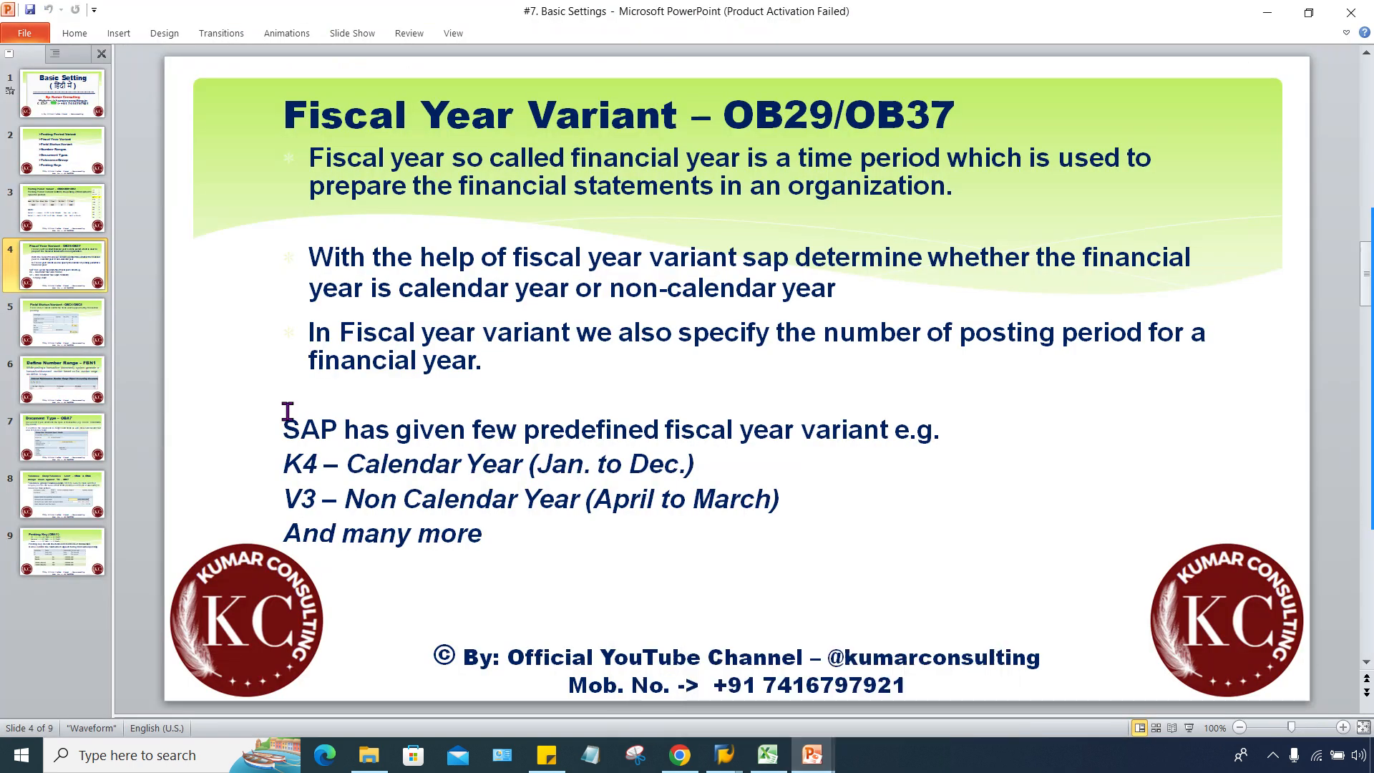
pyautogui.click(65, 162)
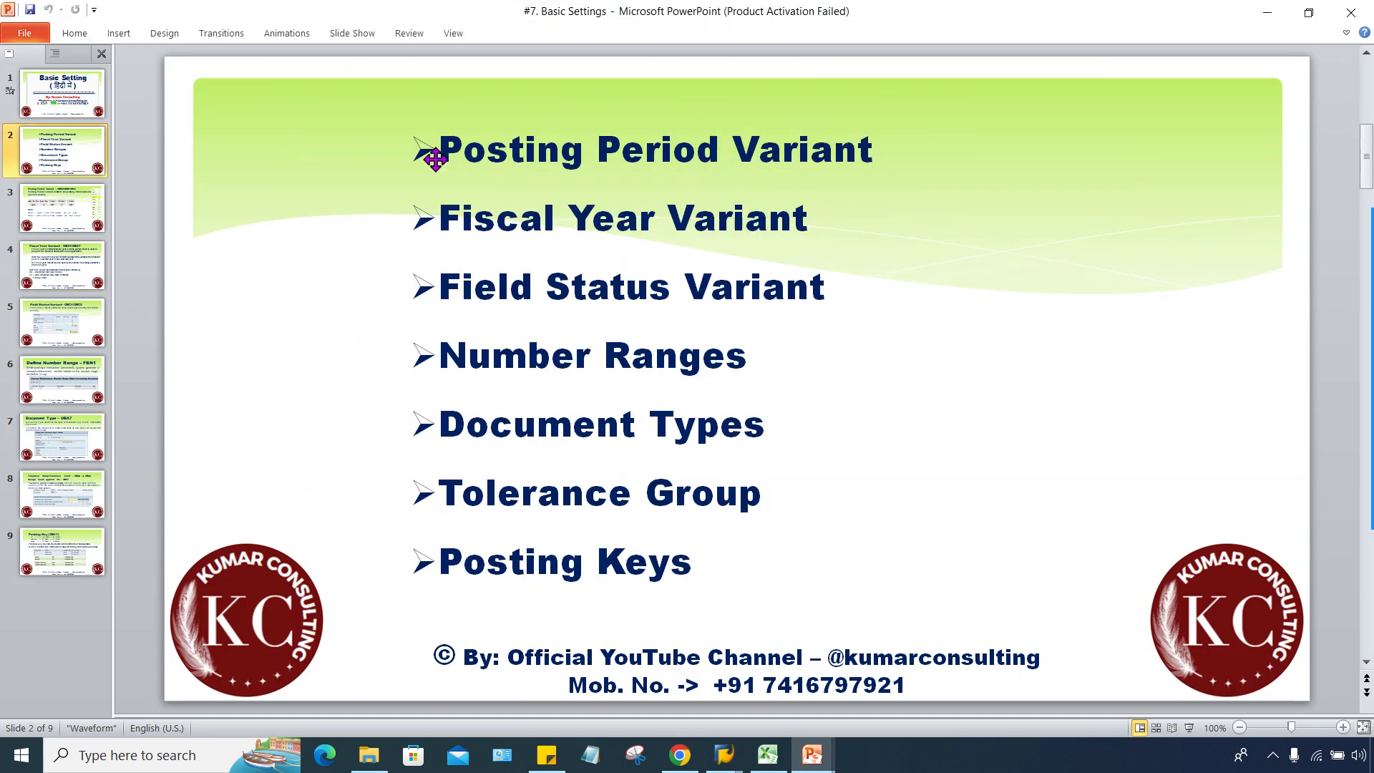
pyautogui.click(475, 208)
pyautogui.click(491, 150)
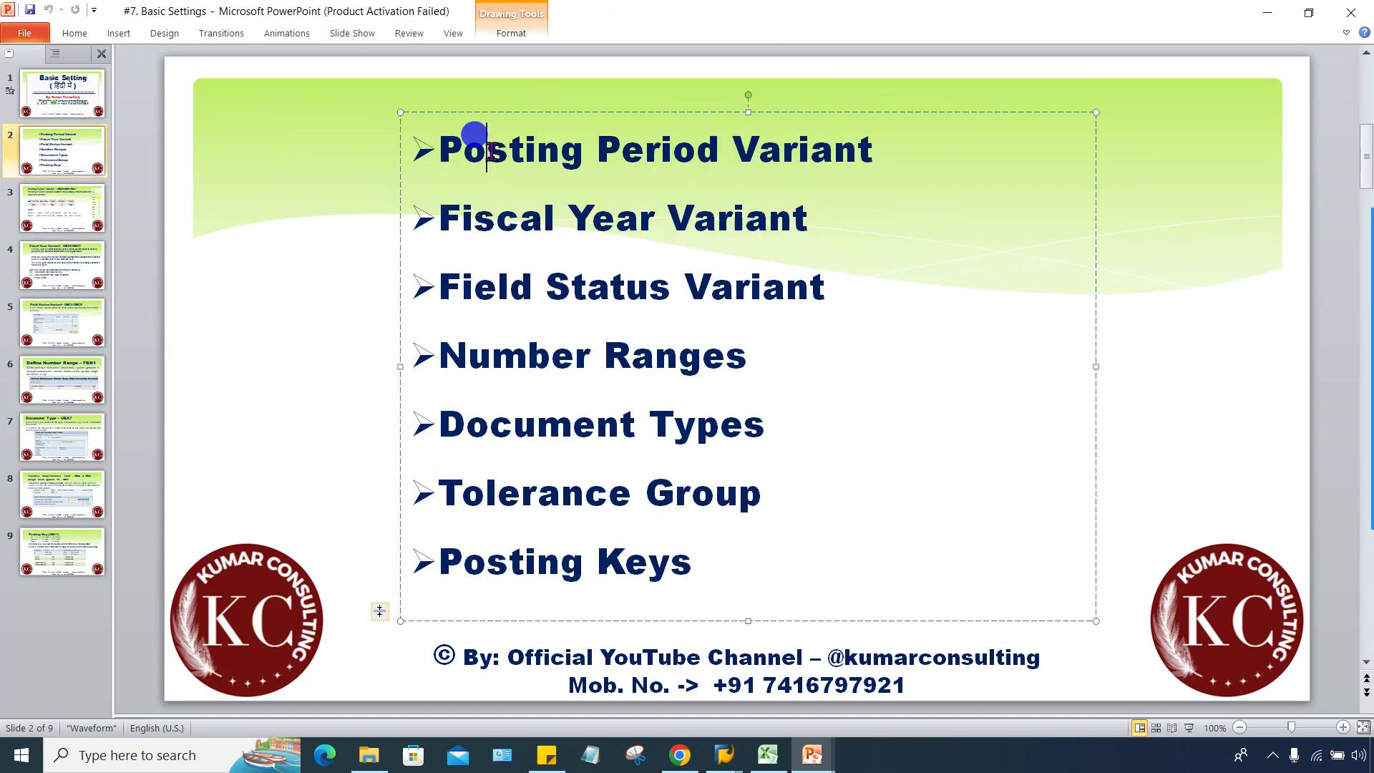
pyautogui.click(494, 219)
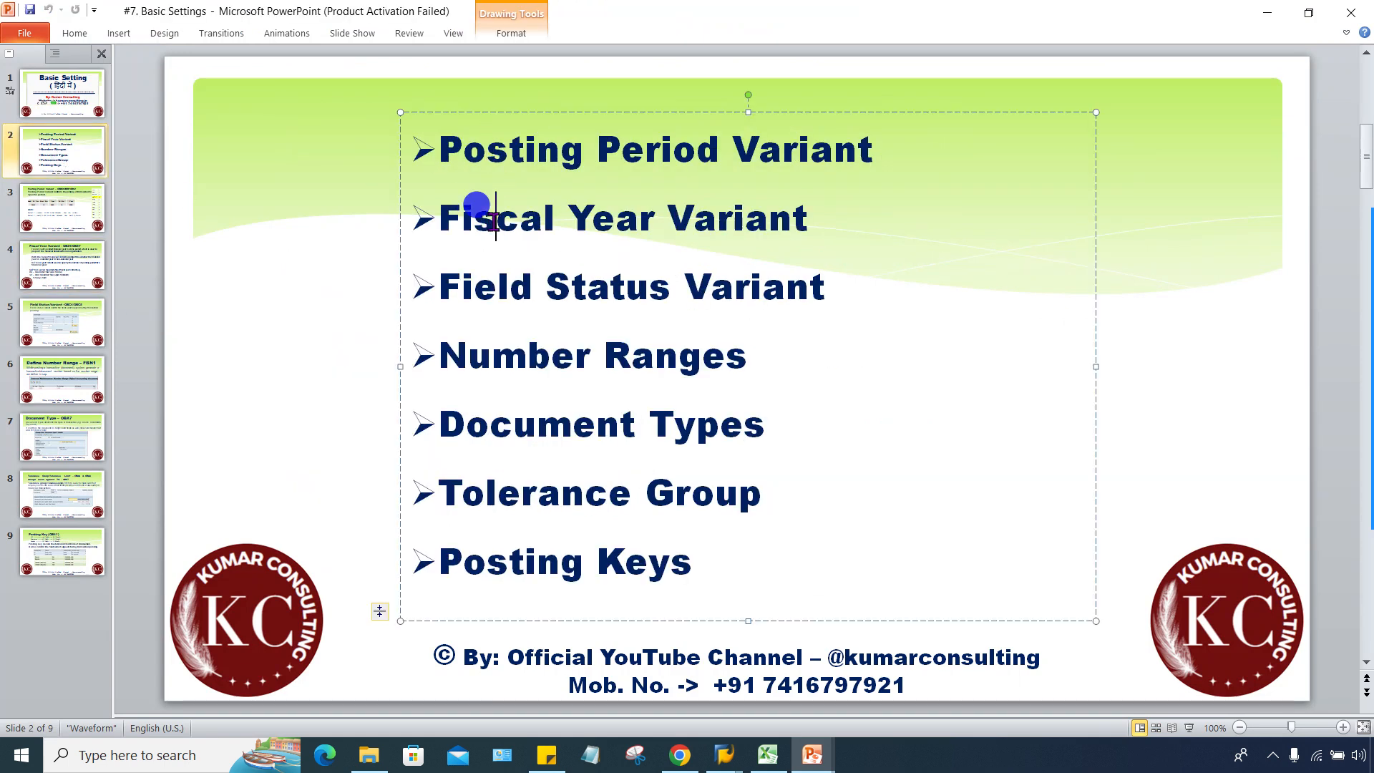
pyautogui.click(509, 148)
pyautogui.click(472, 219)
pyautogui.click(478, 142)
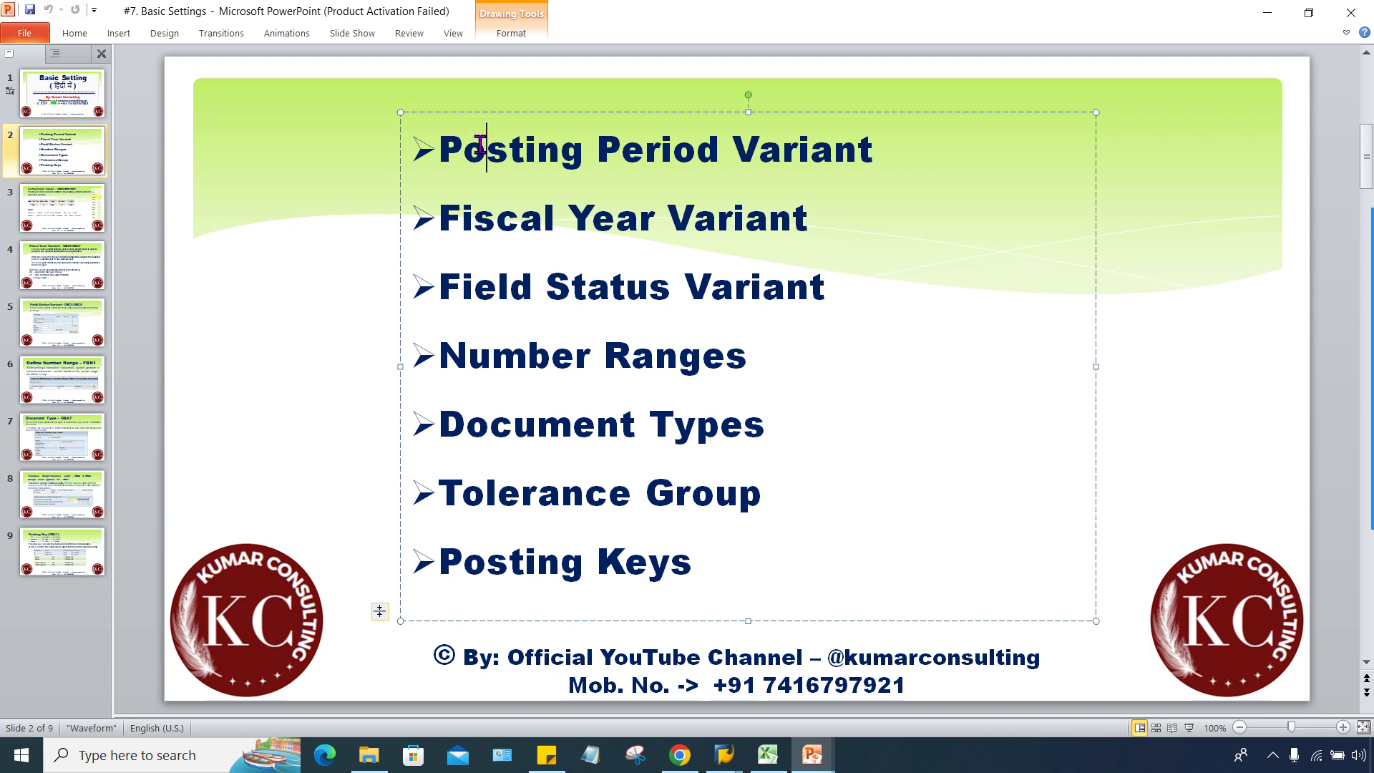
pyautogui.click(1139, 197)
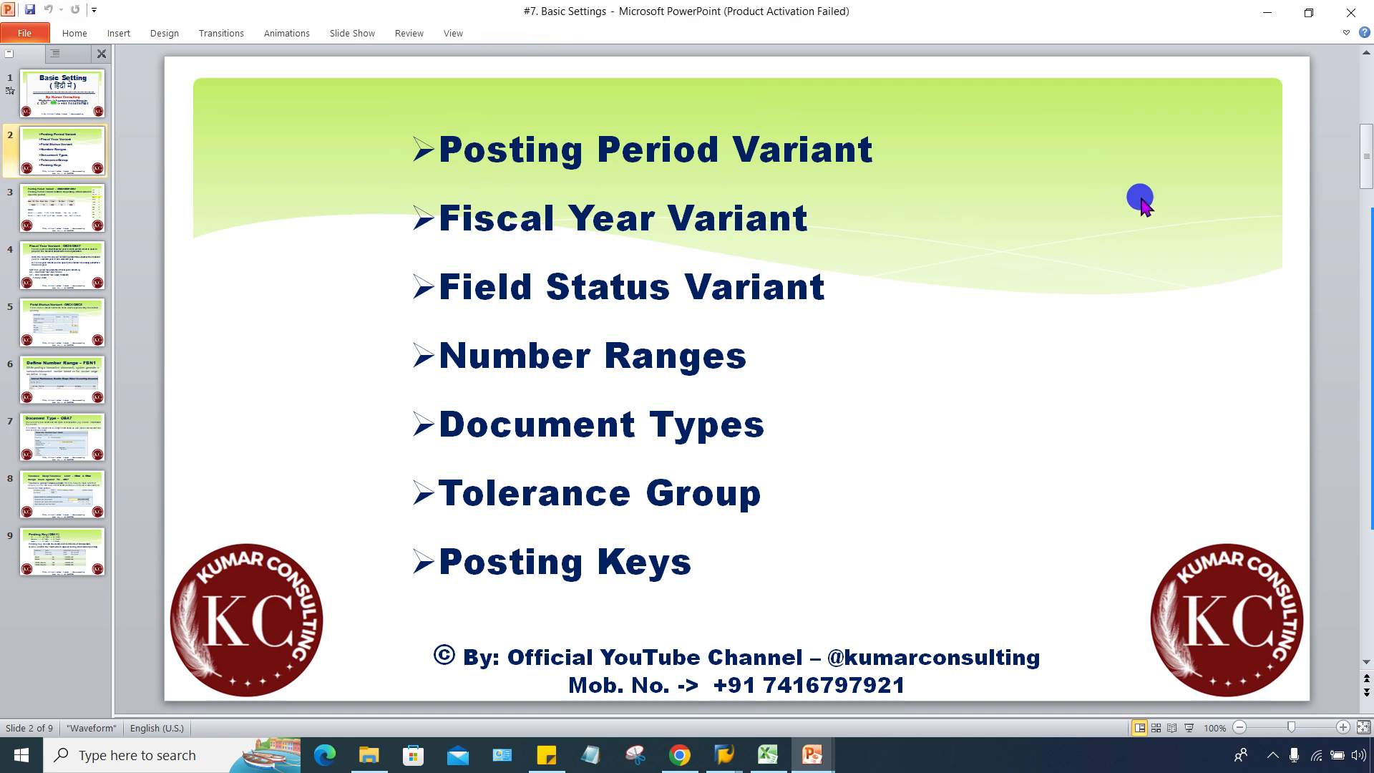
# Switch to the SAP posting periods session and review variant TM70's first from period and to period
pyautogui.moveTo(729, 748)
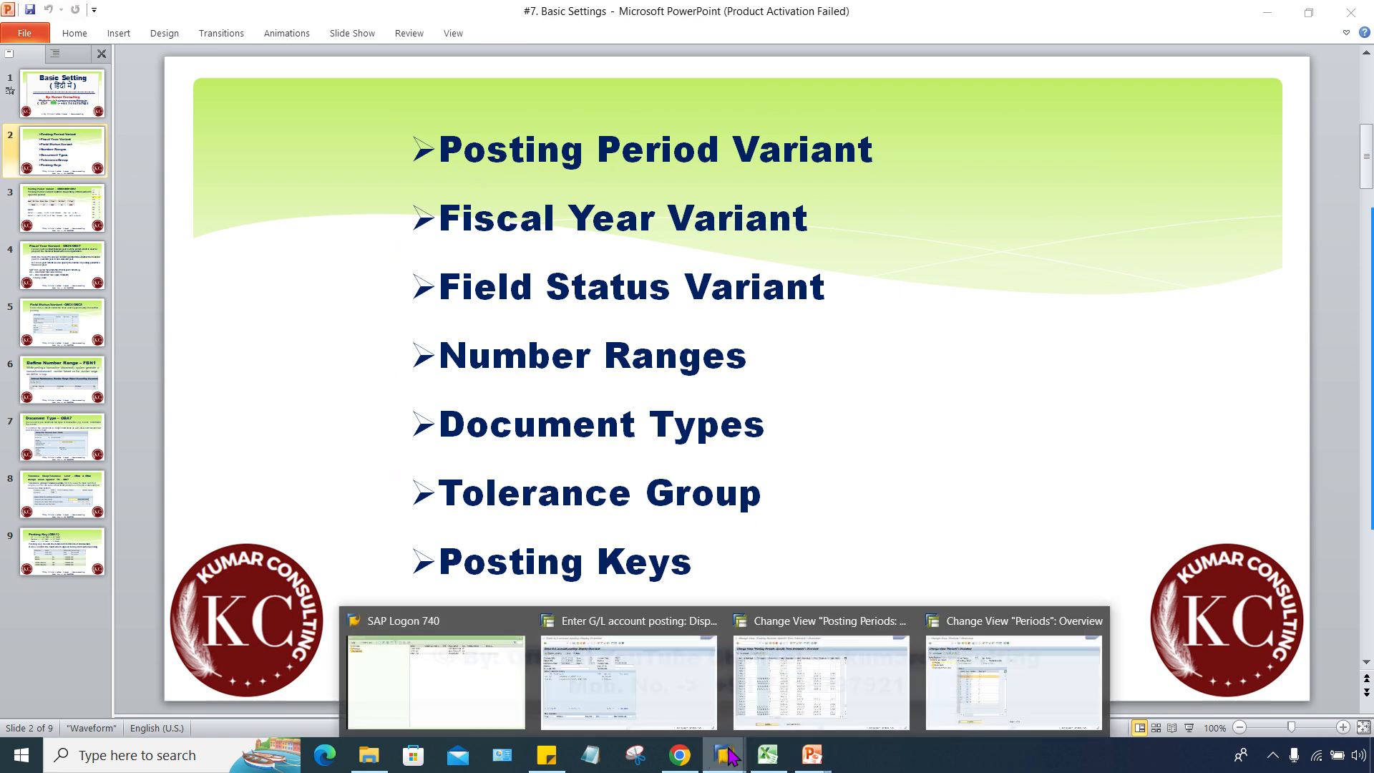
pyautogui.click(887, 676)
pyautogui.click(315, 195)
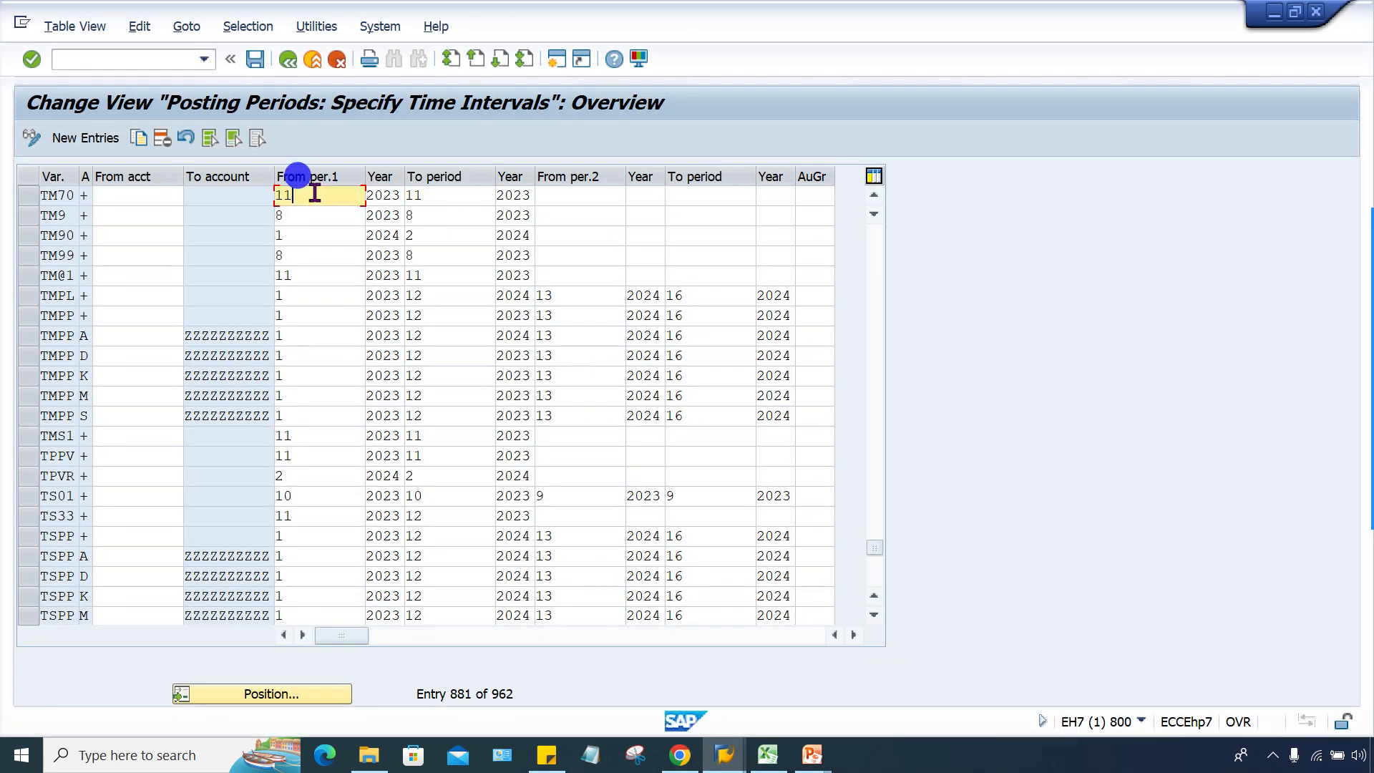
pyautogui.click(422, 195)
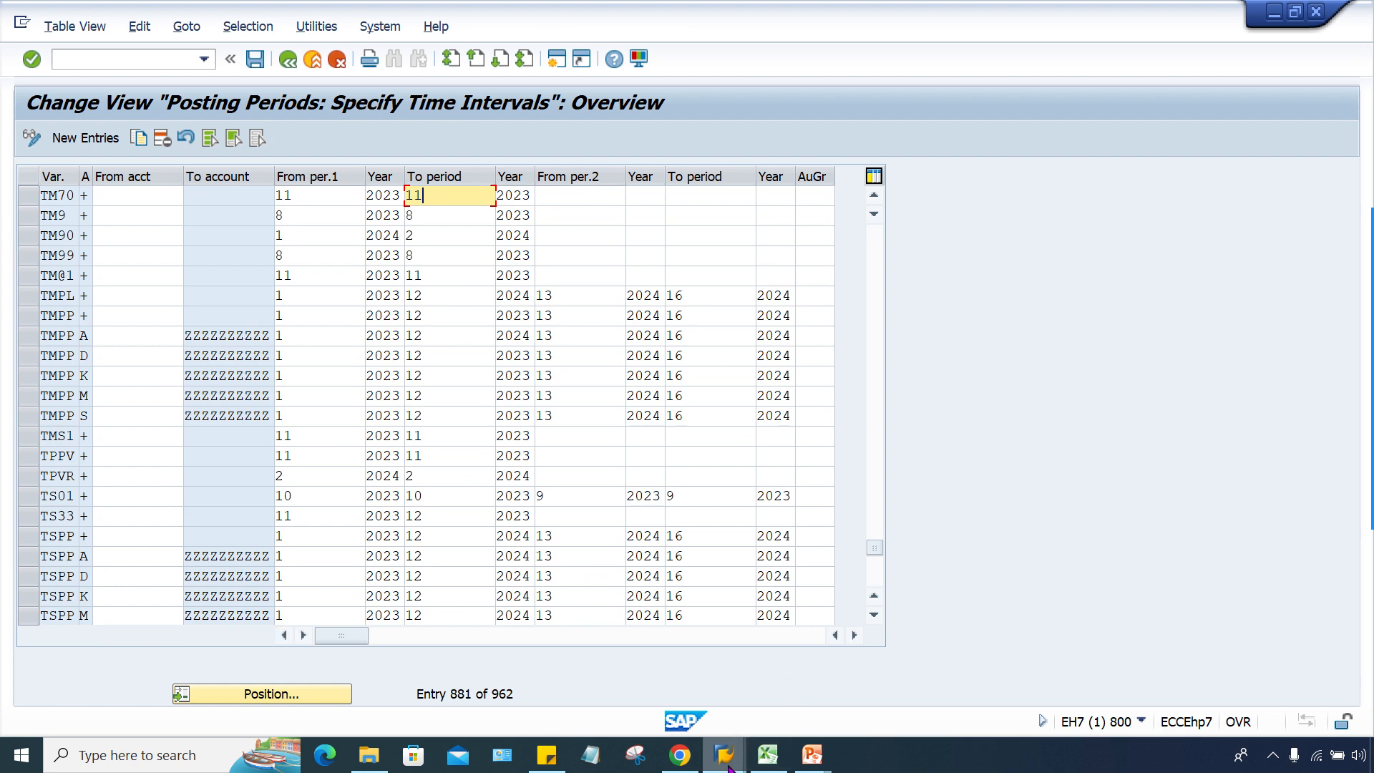
# Switch to the Periods overview of fiscal year variant T7 and examine the period and year shift assigned to month 2
pyautogui.moveTo(724, 755)
pyautogui.click(975, 711)
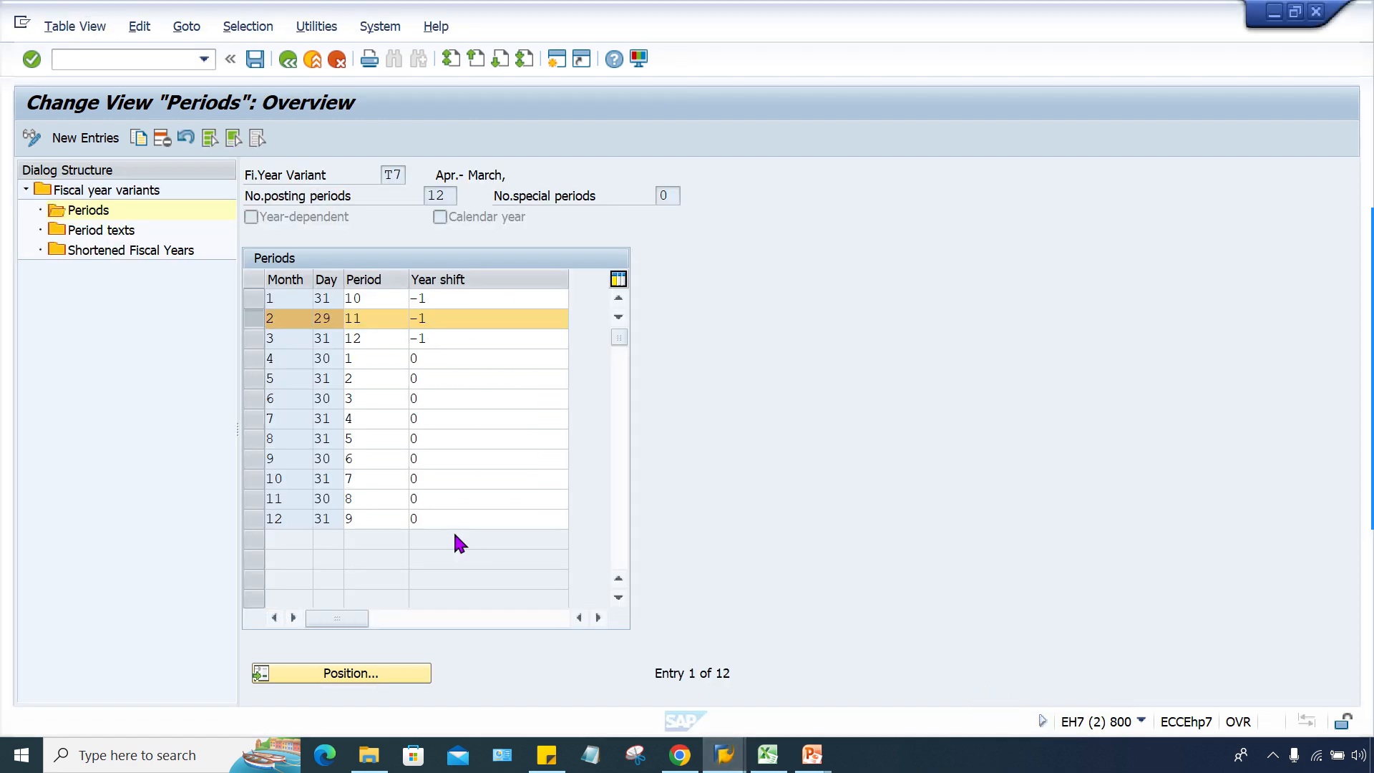
pyautogui.click(373, 319)
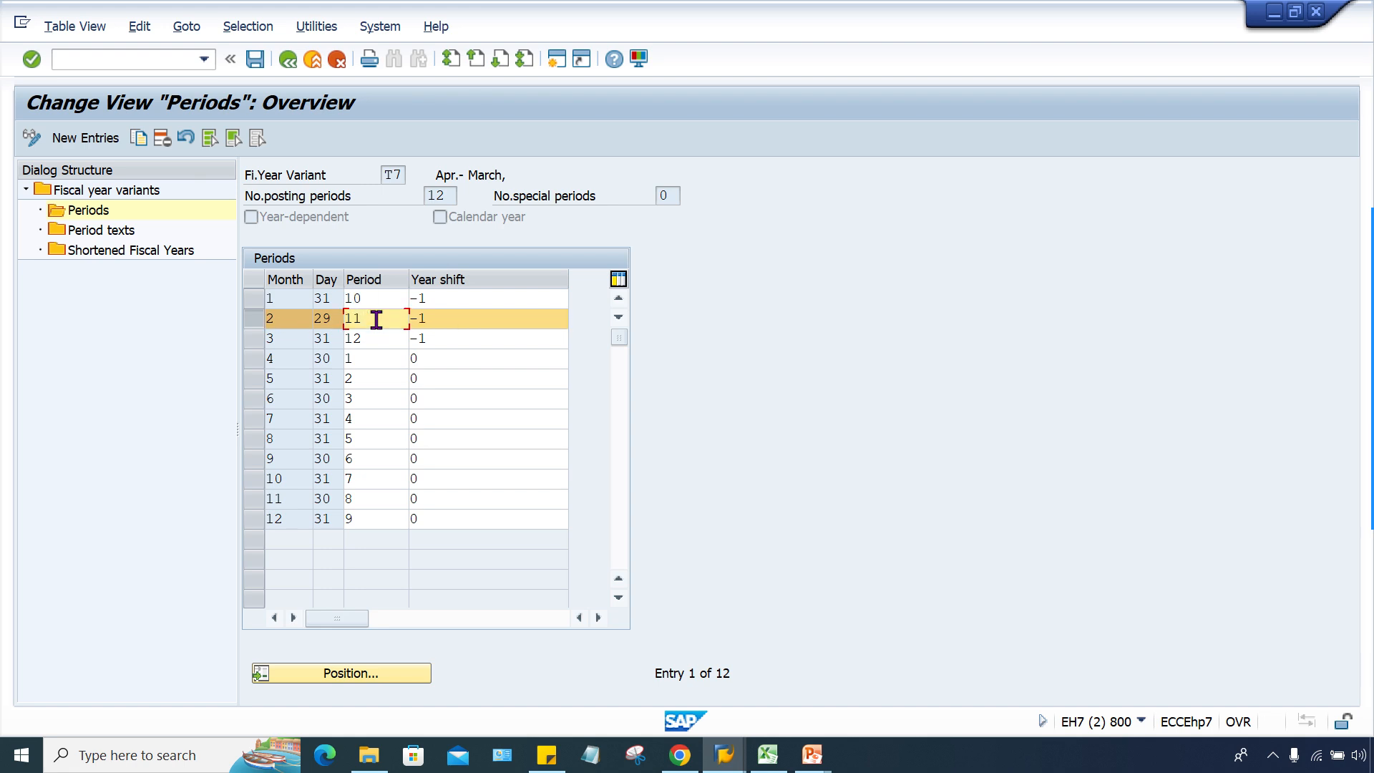
pyautogui.click(377, 320)
pyautogui.moveTo(376, 319); pyautogui.dragTo(321, 315)
pyautogui.moveTo(452, 316); pyautogui.dragTo(394, 316)
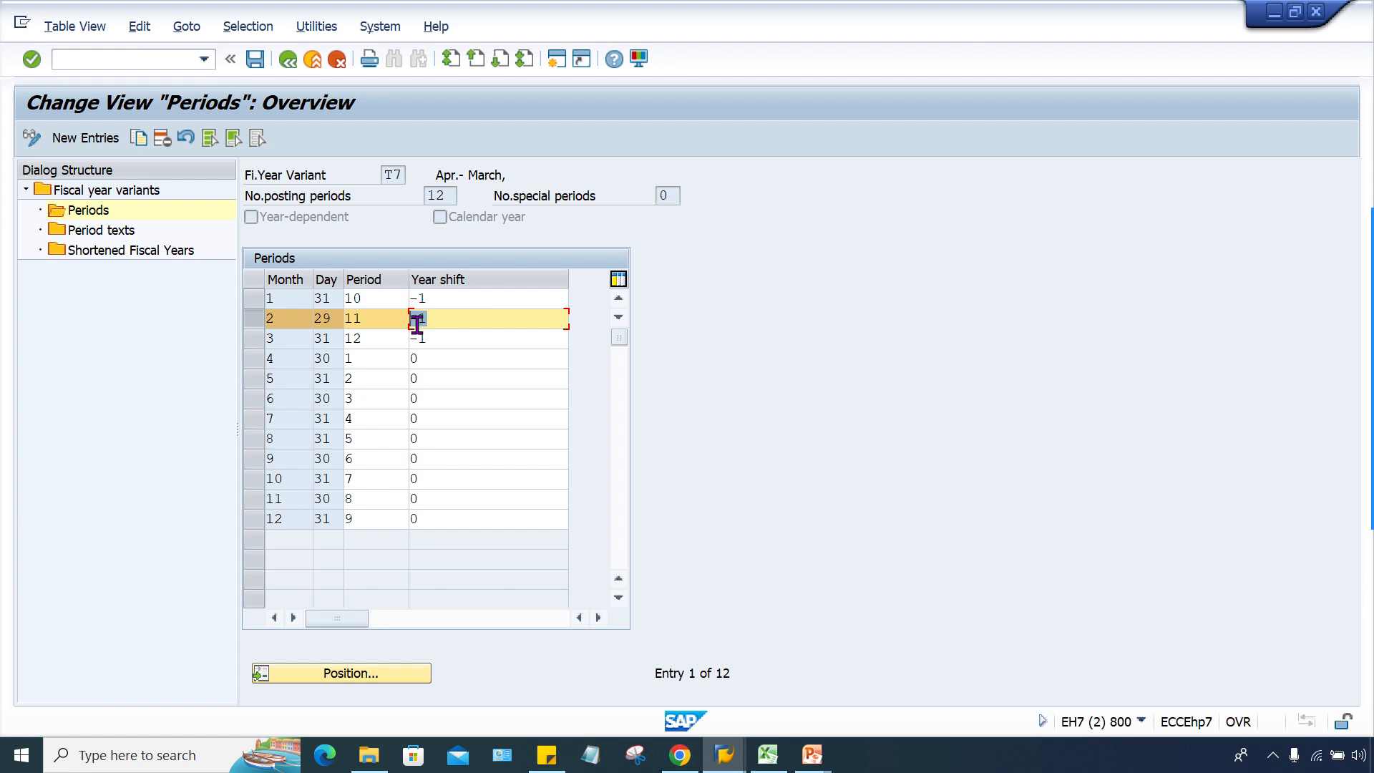
pyautogui.moveTo(372, 320); pyautogui.dragTo(313, 320)
pyautogui.moveTo(444, 321); pyautogui.dragTo(378, 322)
# Return to the posting periods overview and compare TM70's from period and to period with the T7 period assignment
pyautogui.click(724, 754)
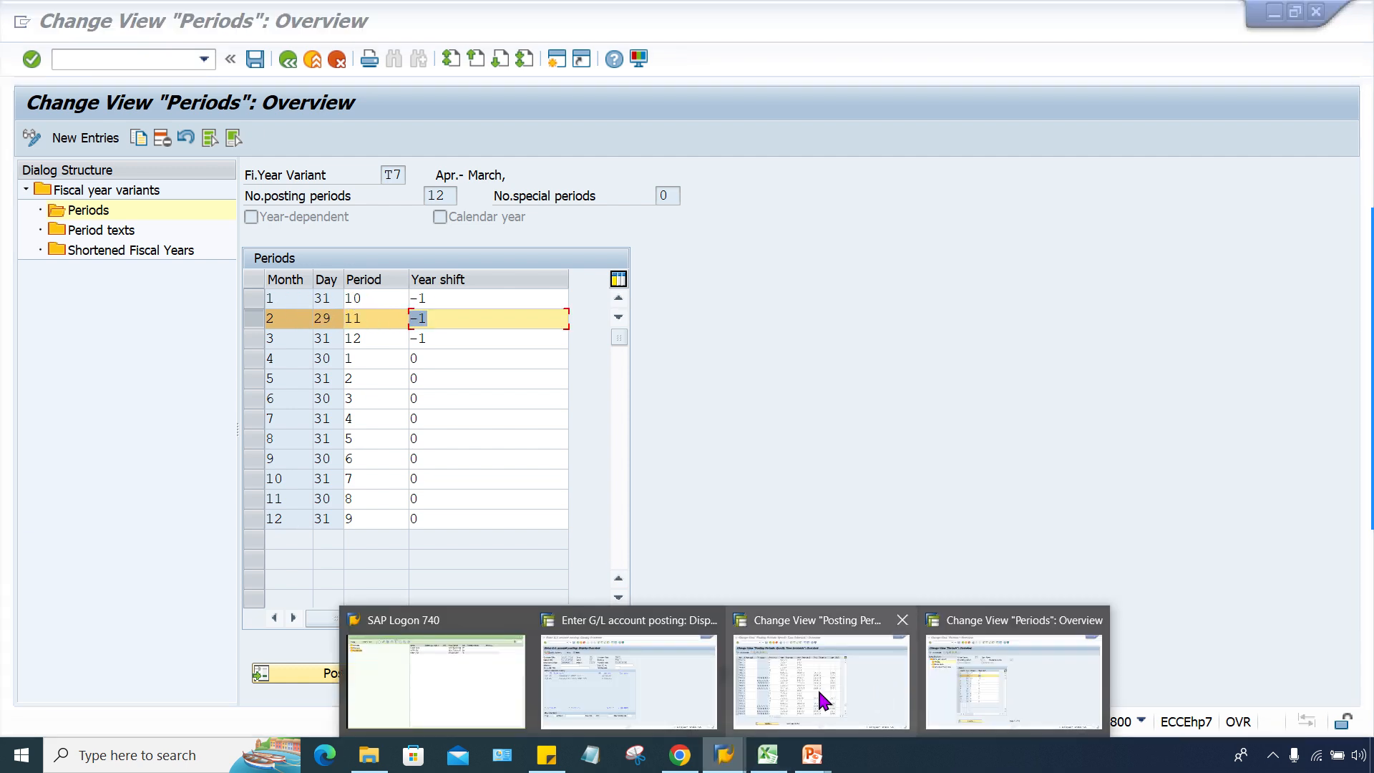
pyautogui.click(817, 687)
pyautogui.click(325, 193)
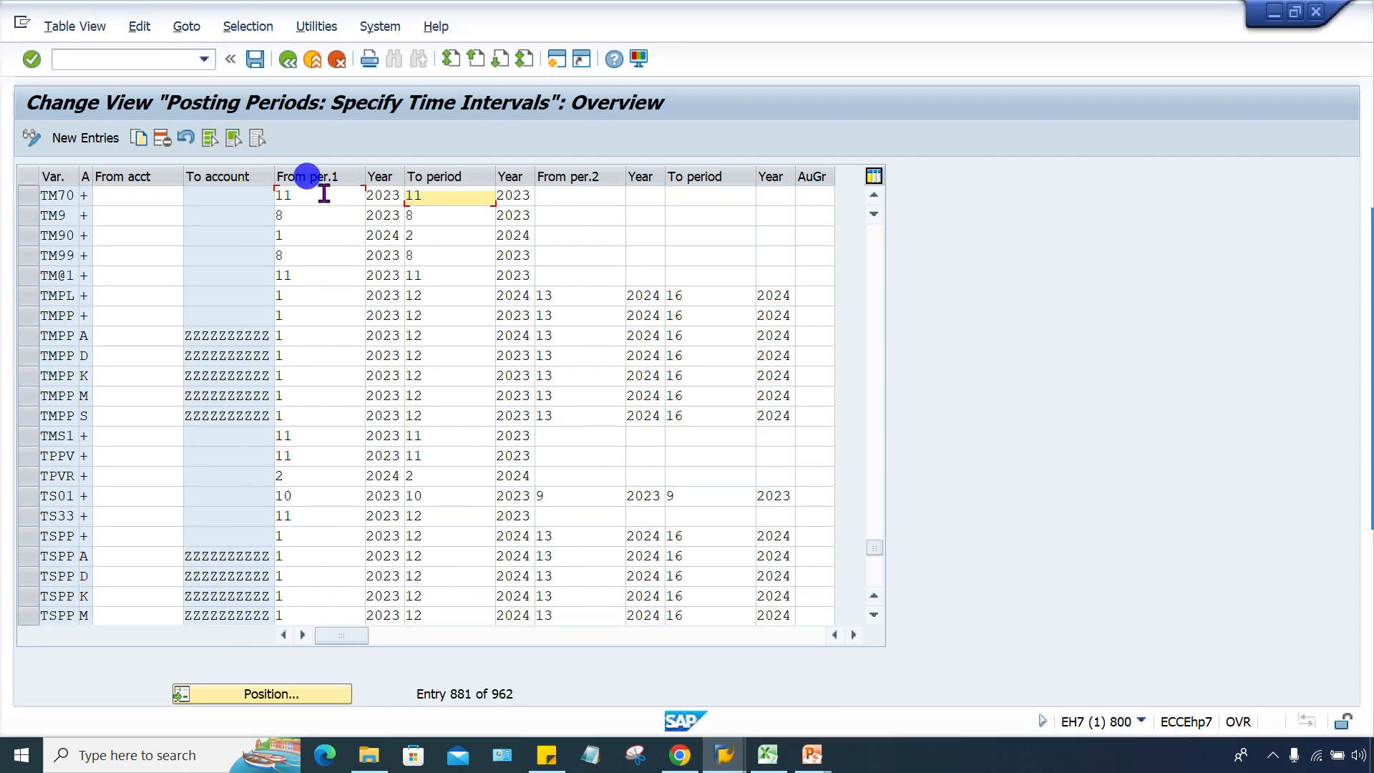
pyautogui.click(439, 195)
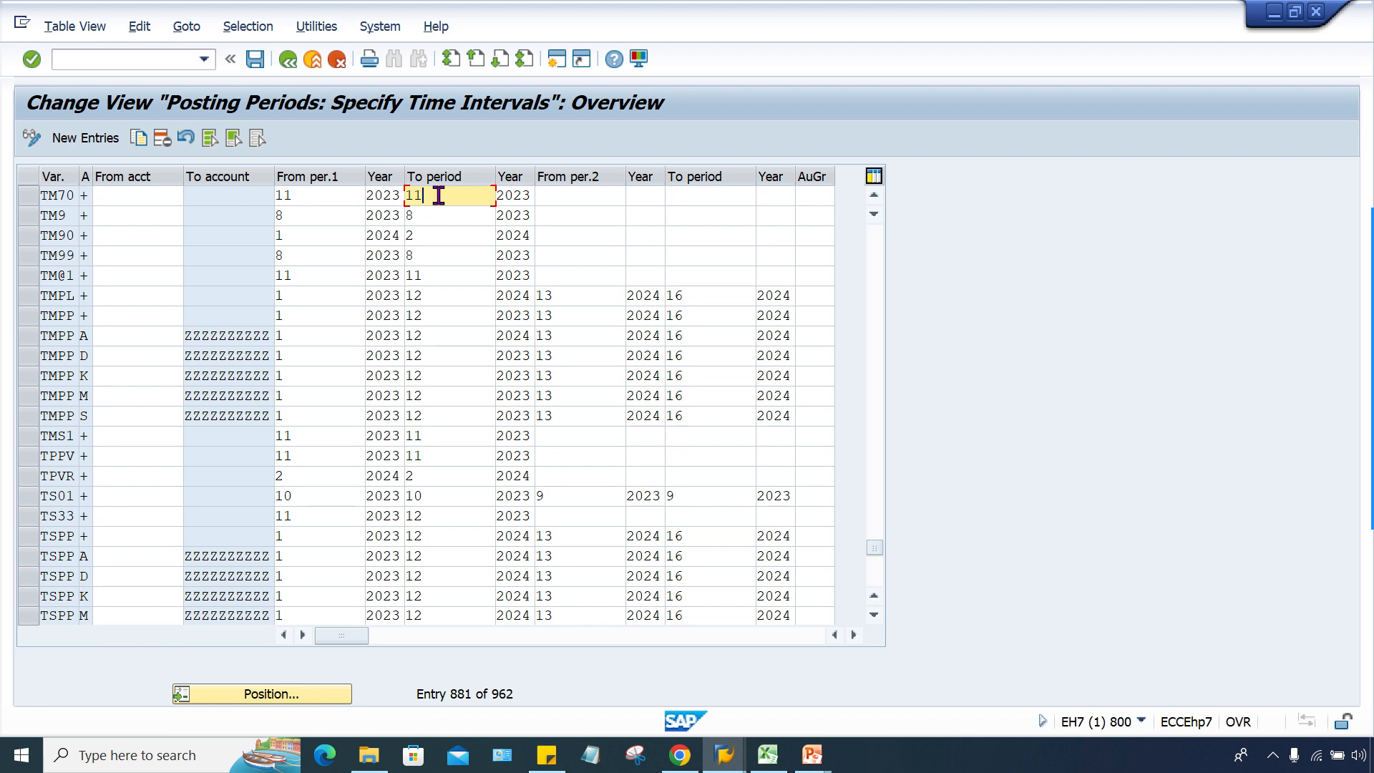
pyautogui.click(309, 202)
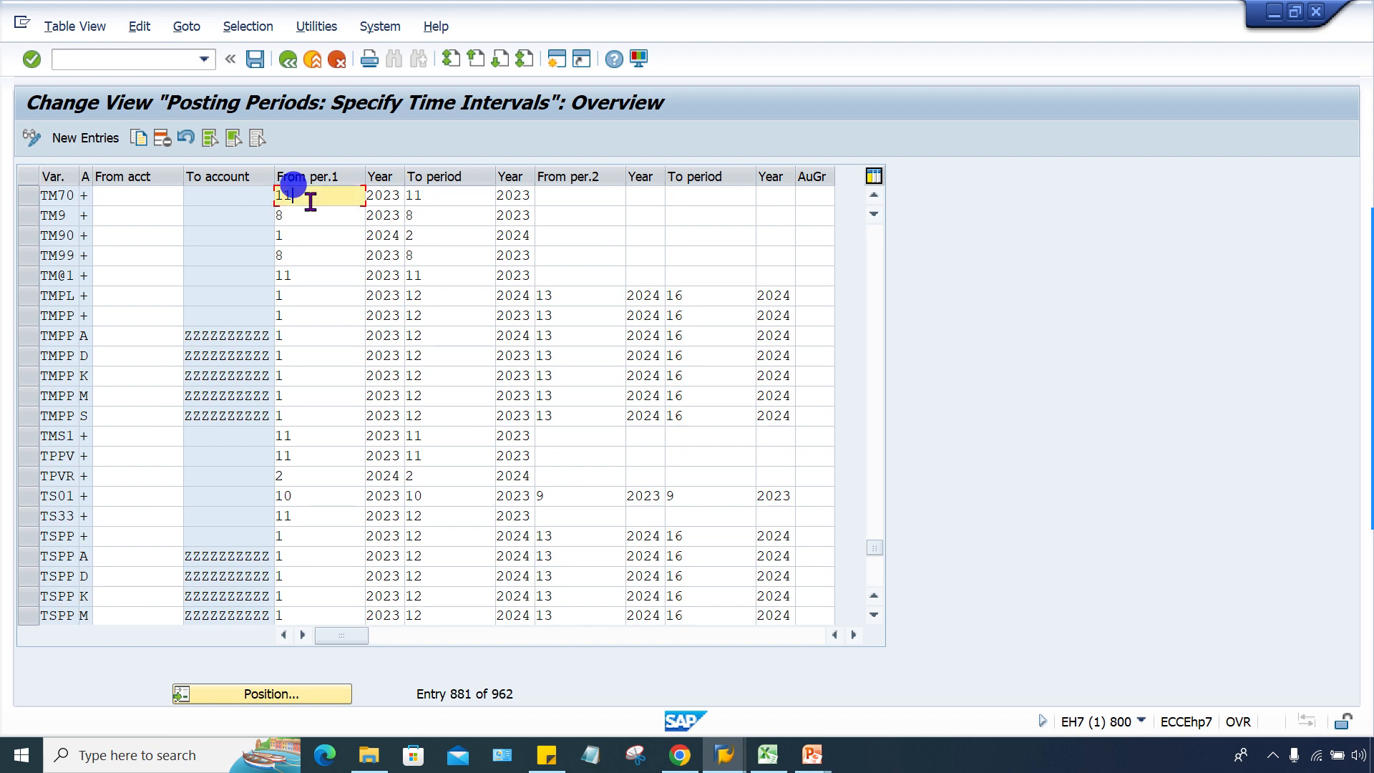
pyautogui.click(459, 199)
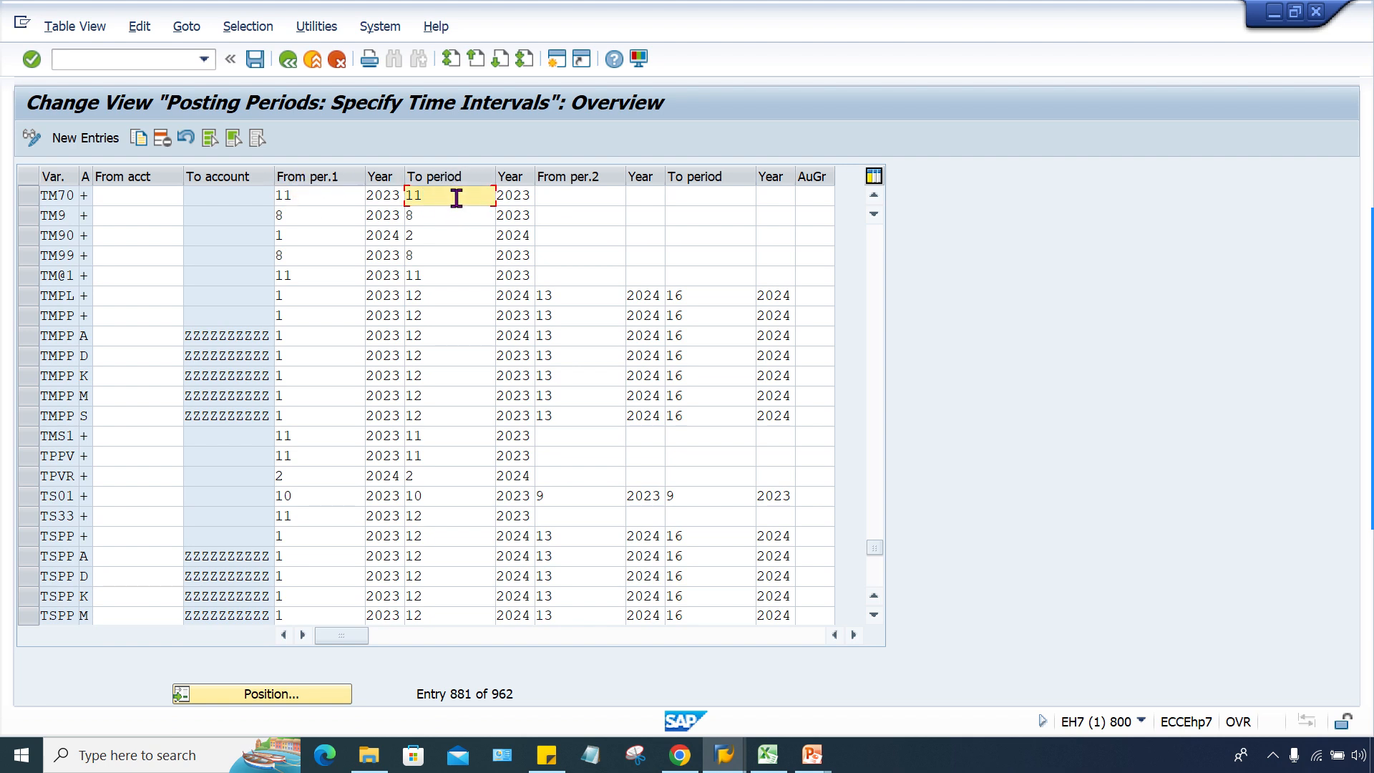
# Set the start of variant TM70's first posting interval to period 1 of year 2023
pyautogui.doubleClick(309, 195)
pyautogui.write('1')
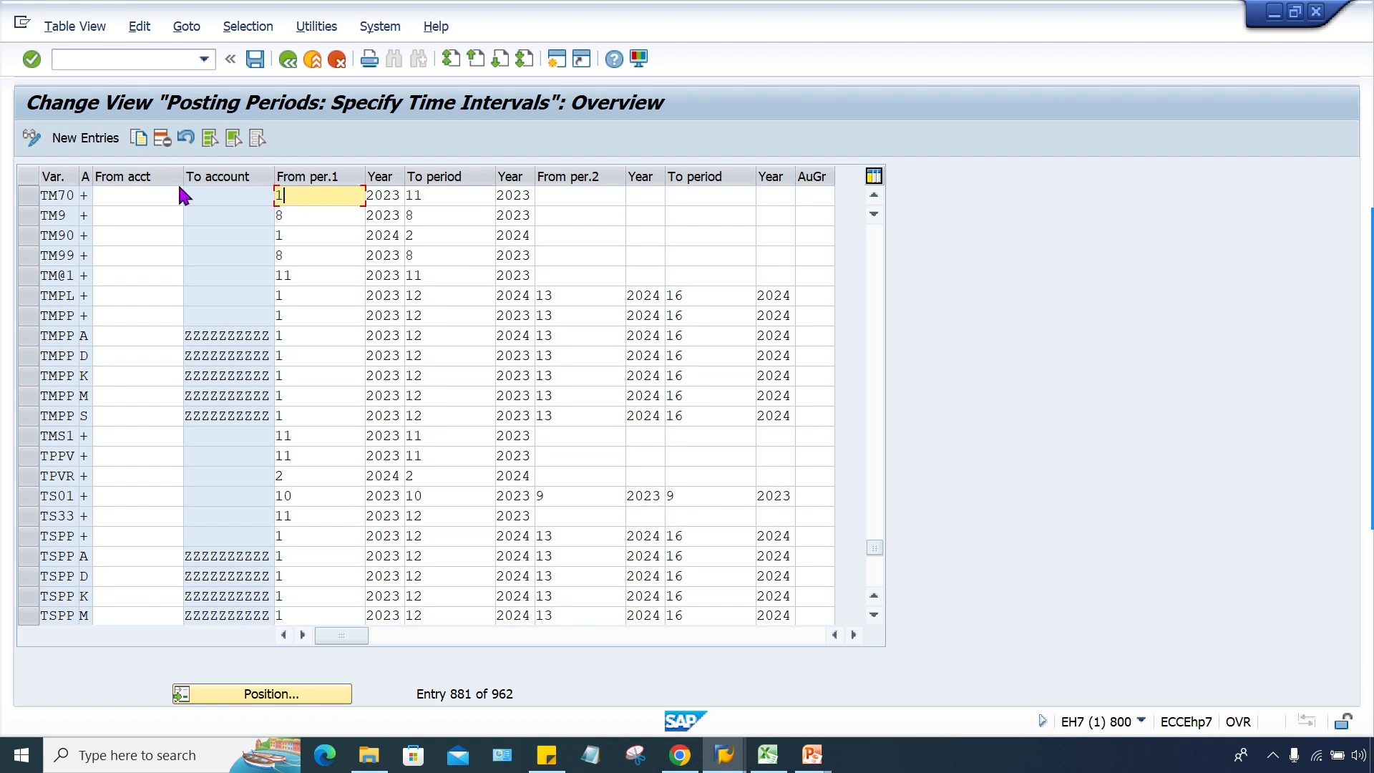
pyautogui.press('Tab')
pyautogui.press('BackSpace')
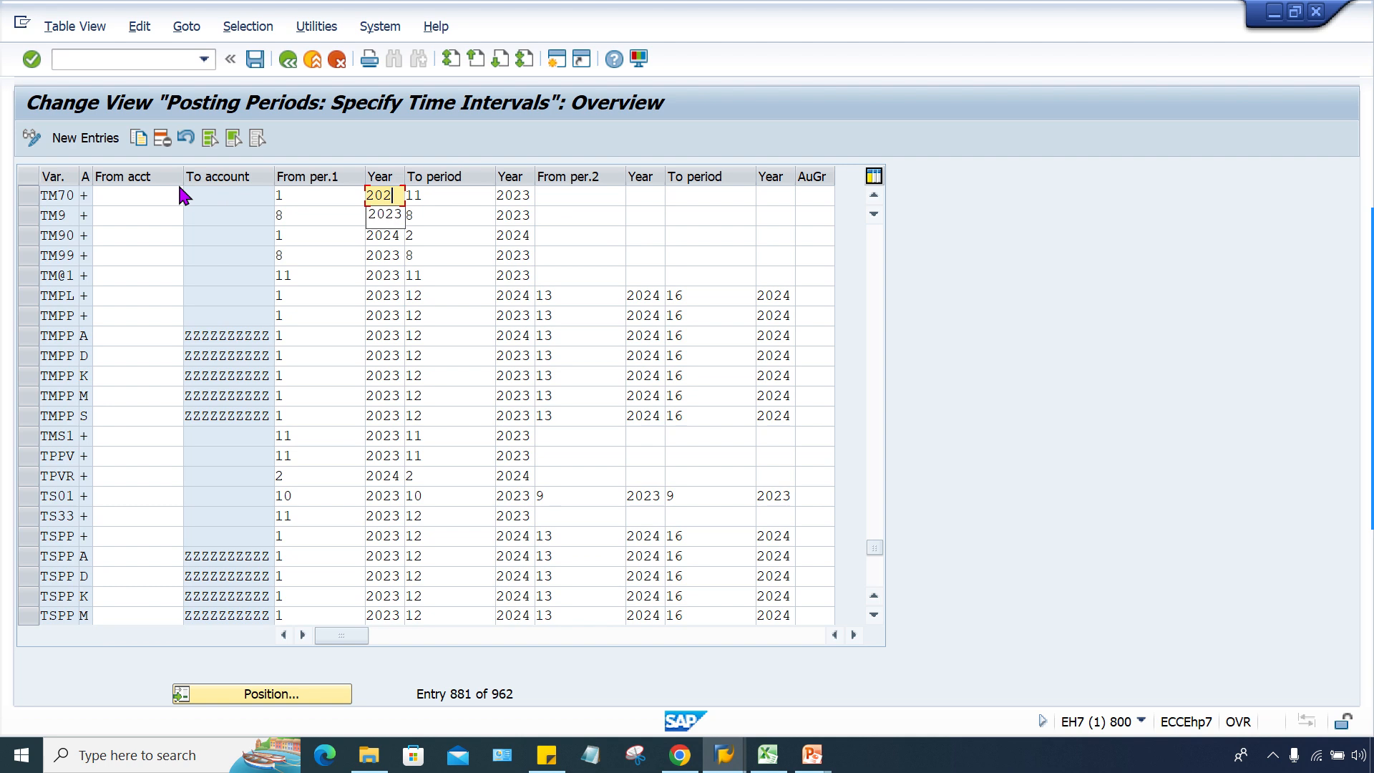
pyautogui.write('4')
pyautogui.press('Tab')
pyautogui.hotkey('shift', 'Tab')
pyautogui.press('BackSpace')
pyautogui.write('3')
pyautogui.press('Tab')
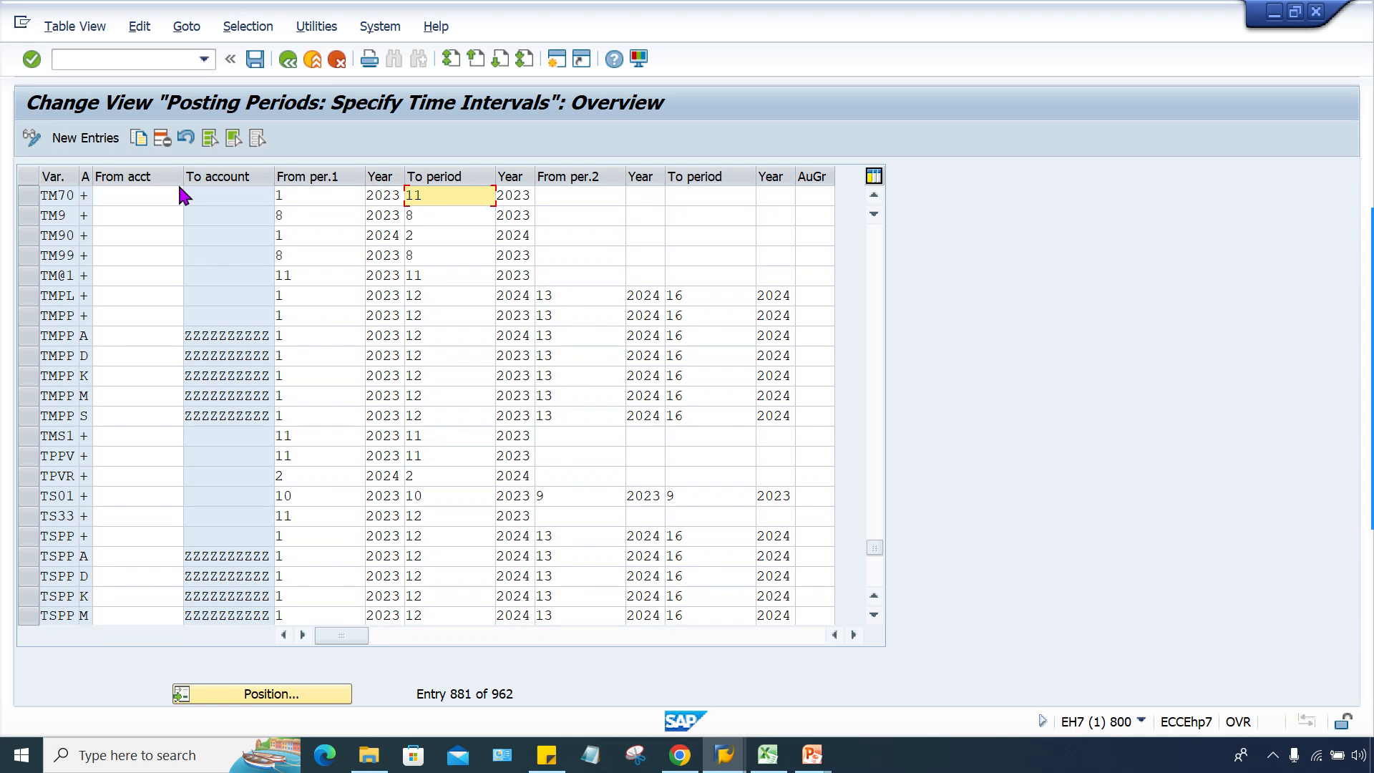
# Set the end of variant TM70's first posting interval to period 12 of year 2024
pyautogui.press('BackSpace')
pyautogui.write('2')
pyautogui.press('Tab')
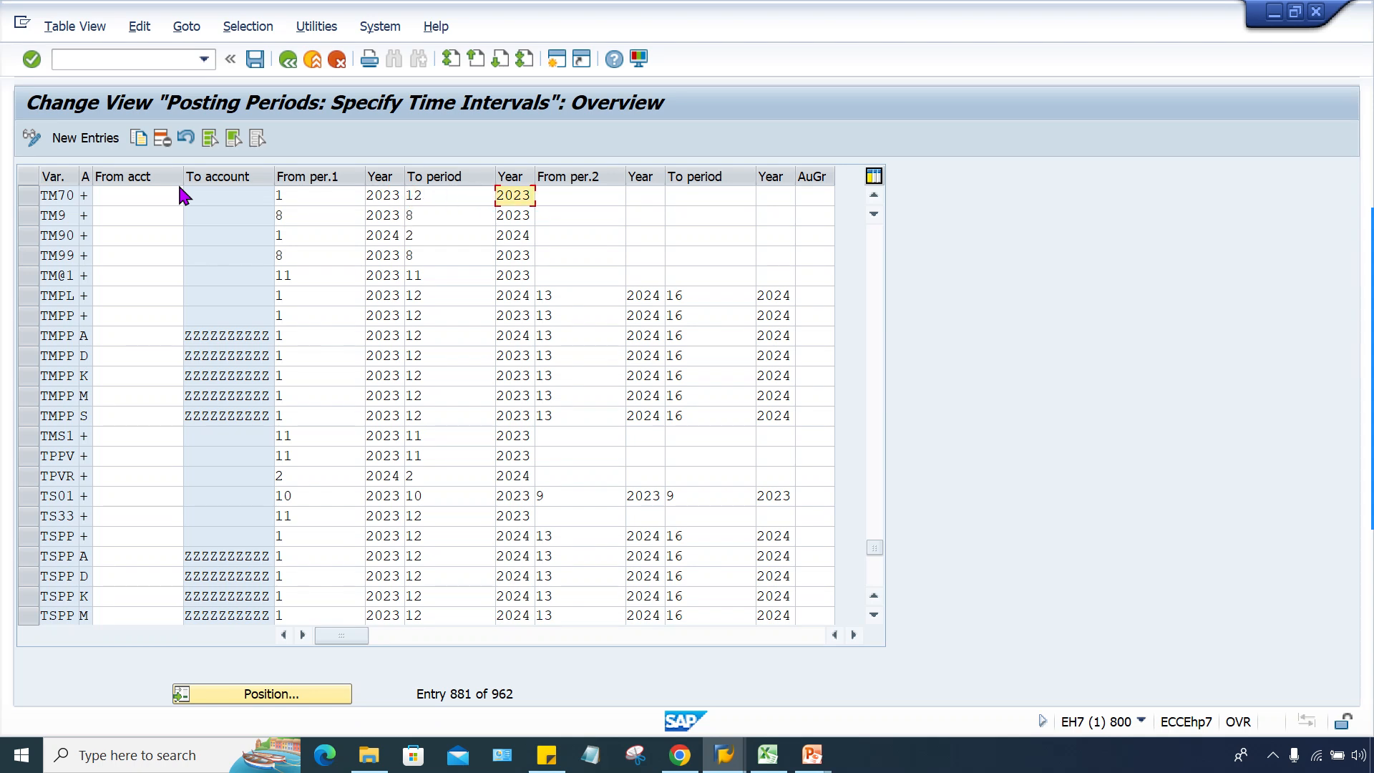
pyautogui.press('BackSpace')
pyautogui.write('4')
# Save the posting period changes under a new customizing request with the short description TATA MOTOR
pyautogui.hotkey('ctrl', 's')
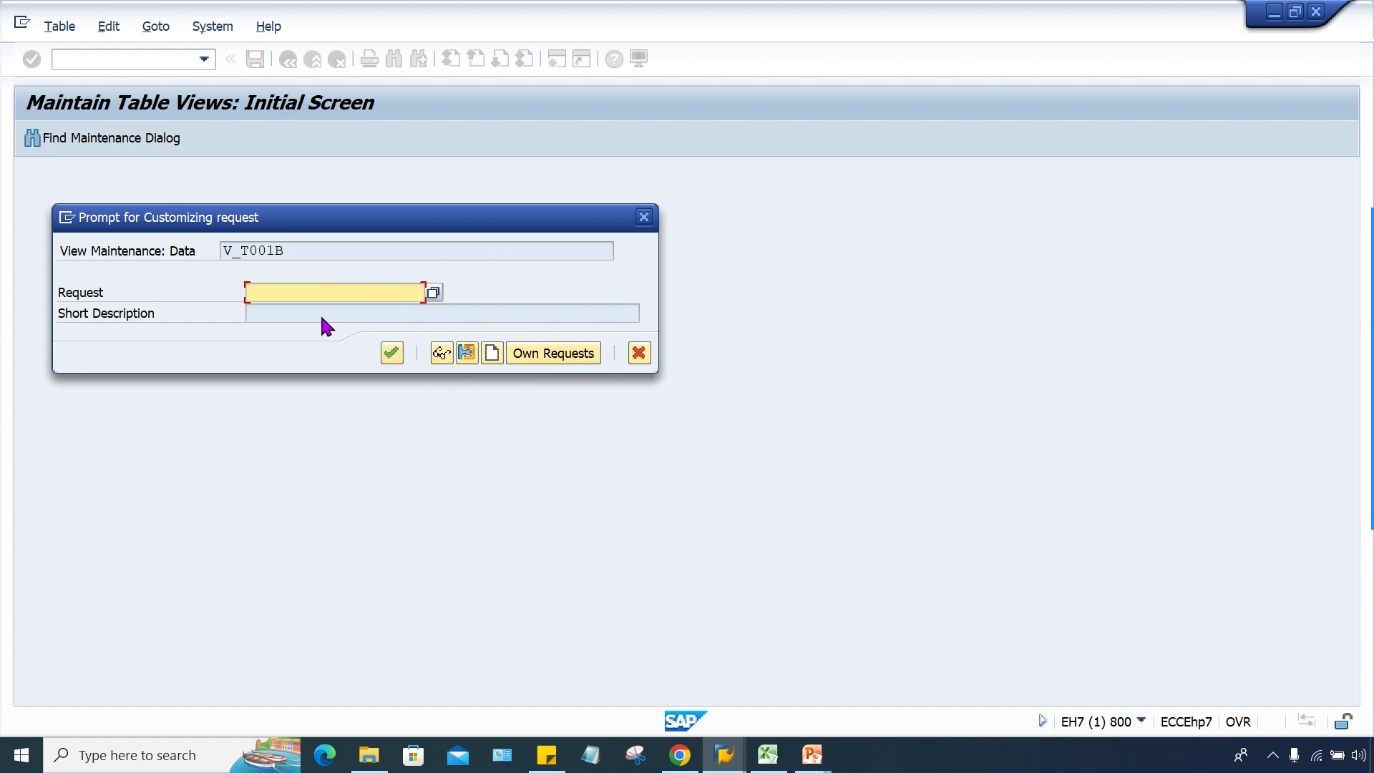
pyautogui.click(492, 353)
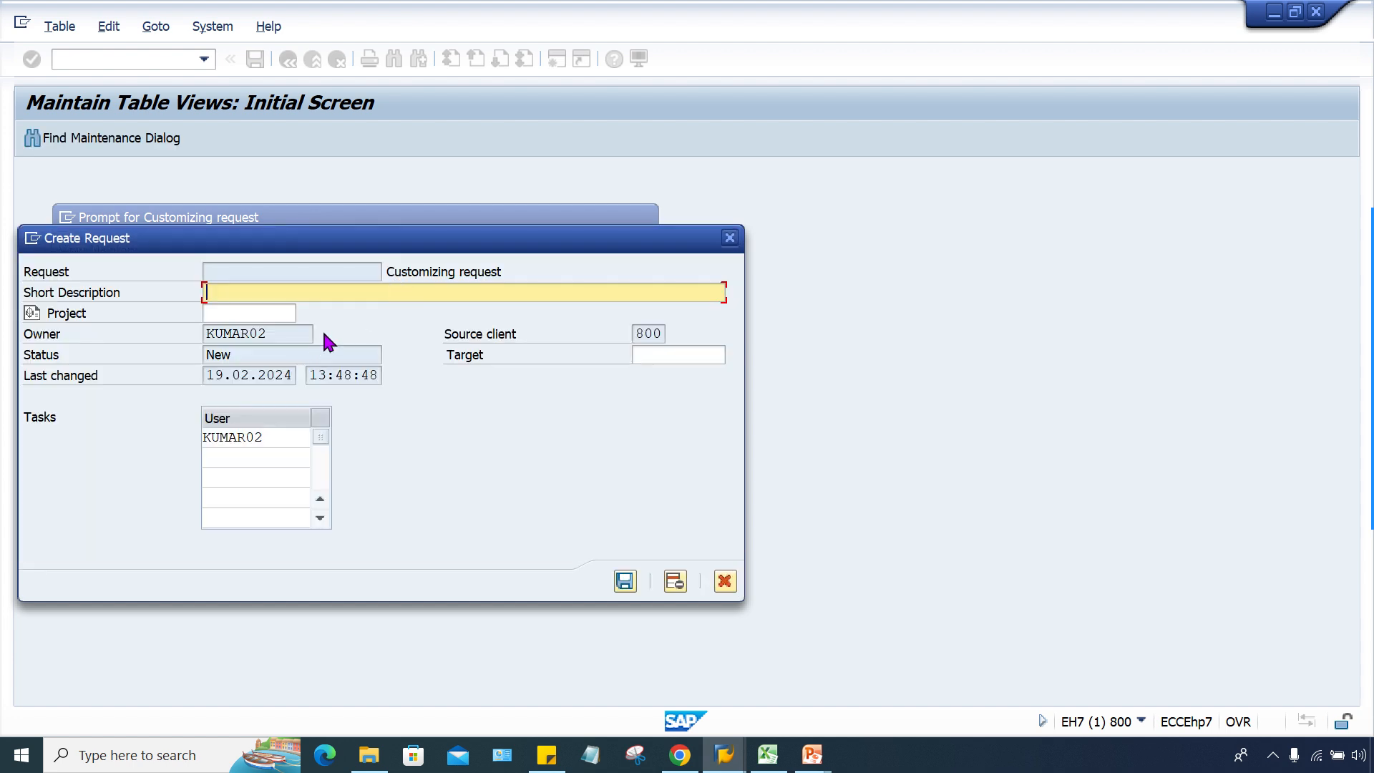
pyautogui.write('TATA MOTOR')
pyautogui.click(625, 581)
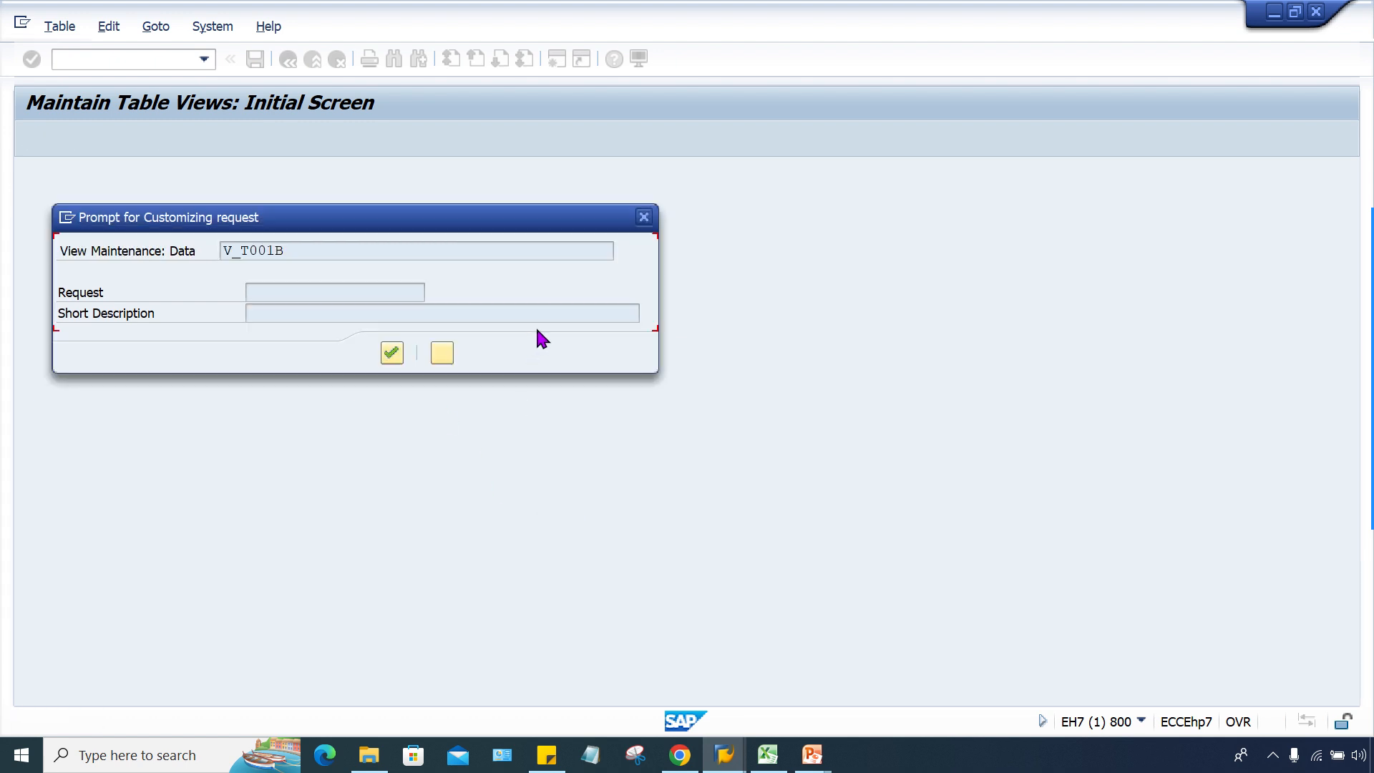
pyautogui.click(390, 353)
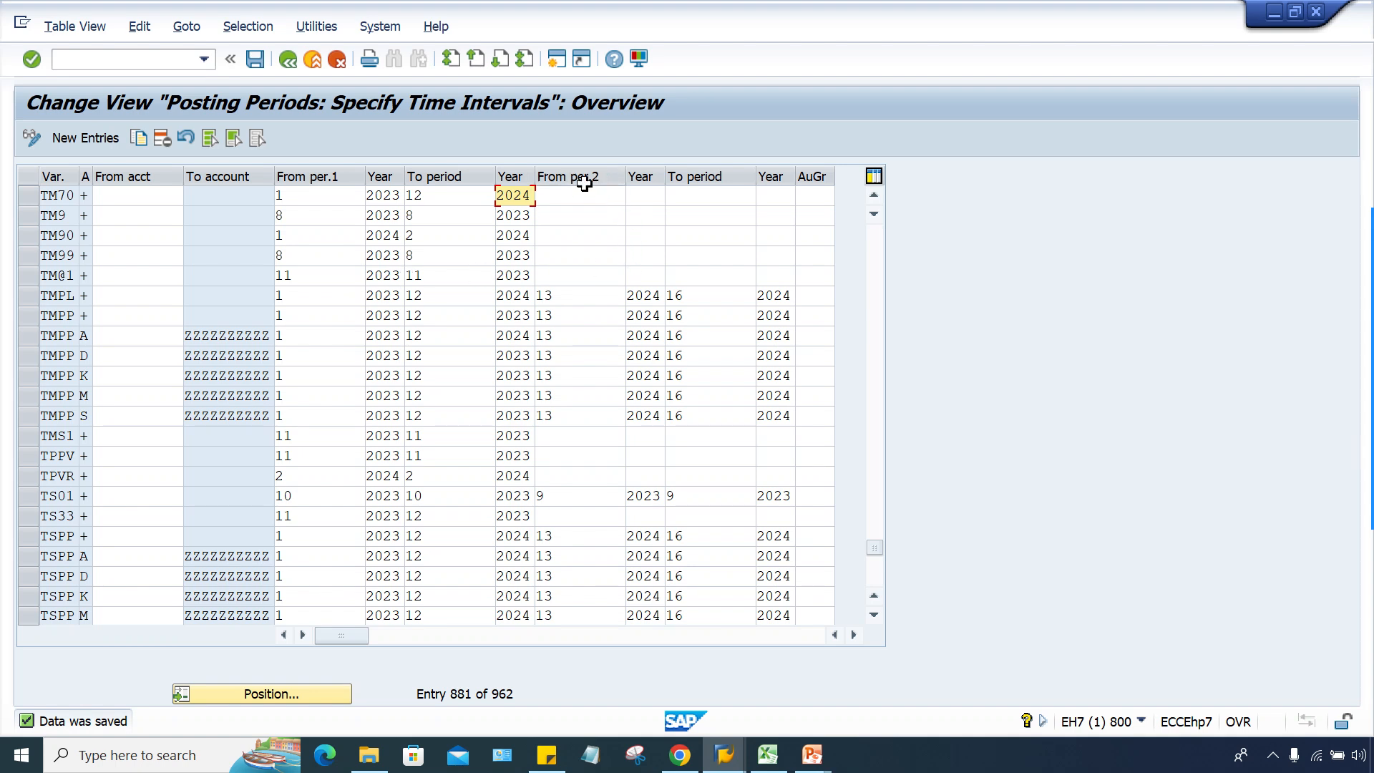
# Select TM70's second from period field and switch back to the topic list slide in PowerPoint
pyautogui.click(556, 194)
pyautogui.click(812, 754)
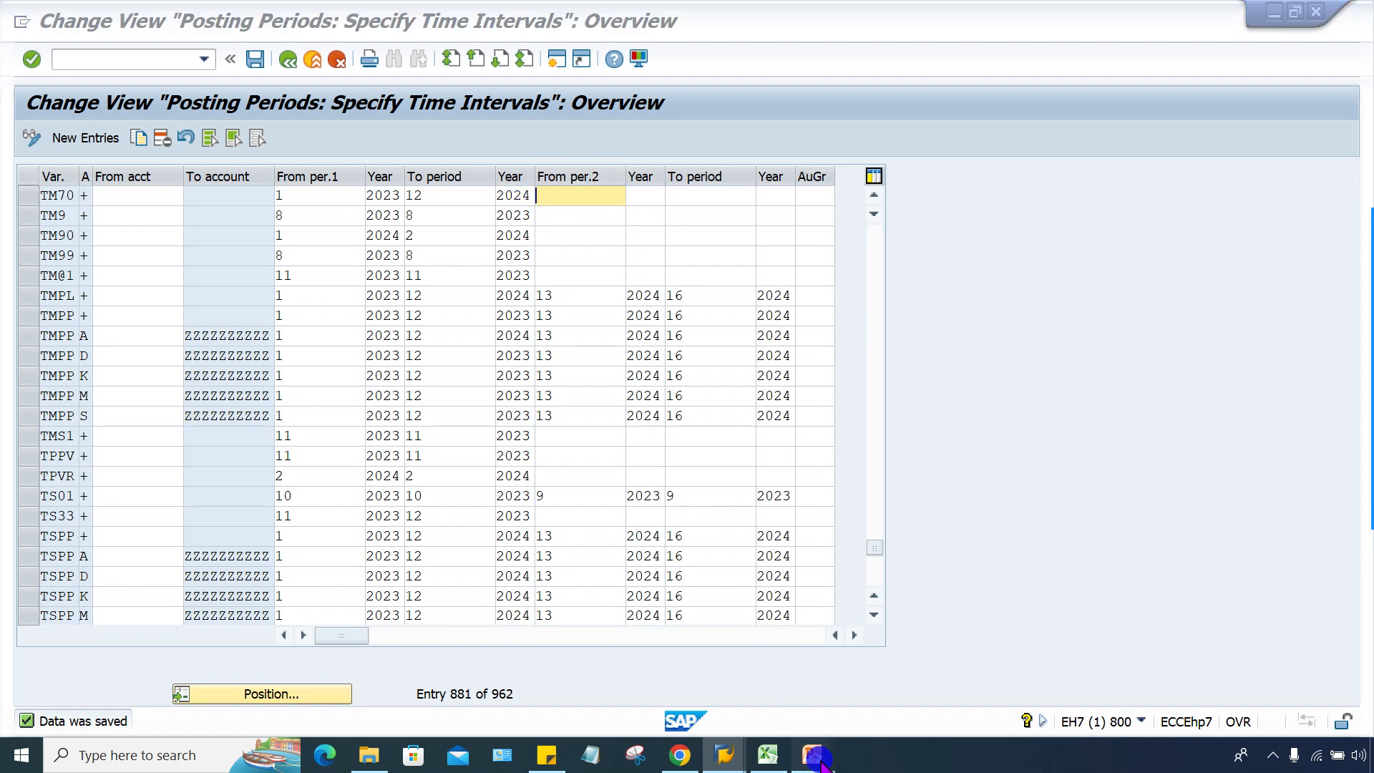
pyautogui.click(874, 681)
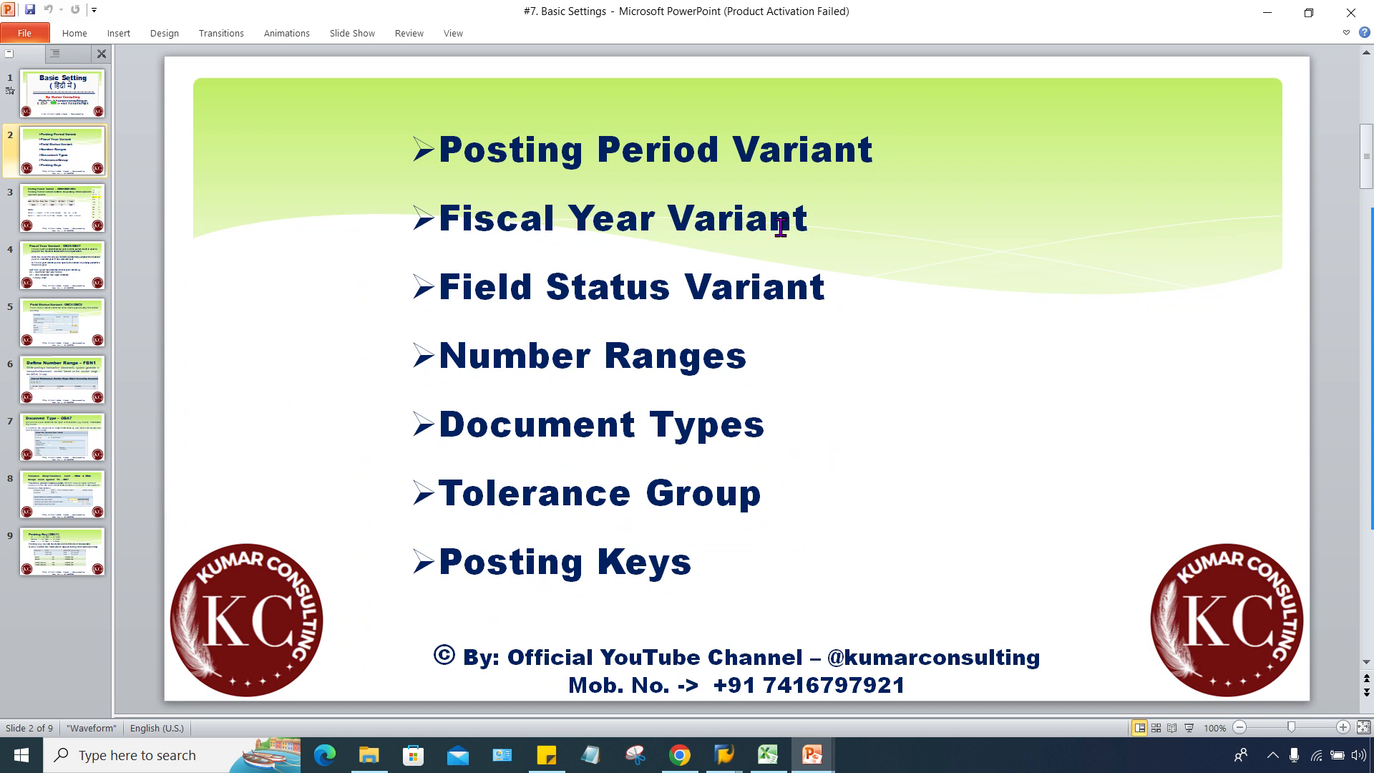